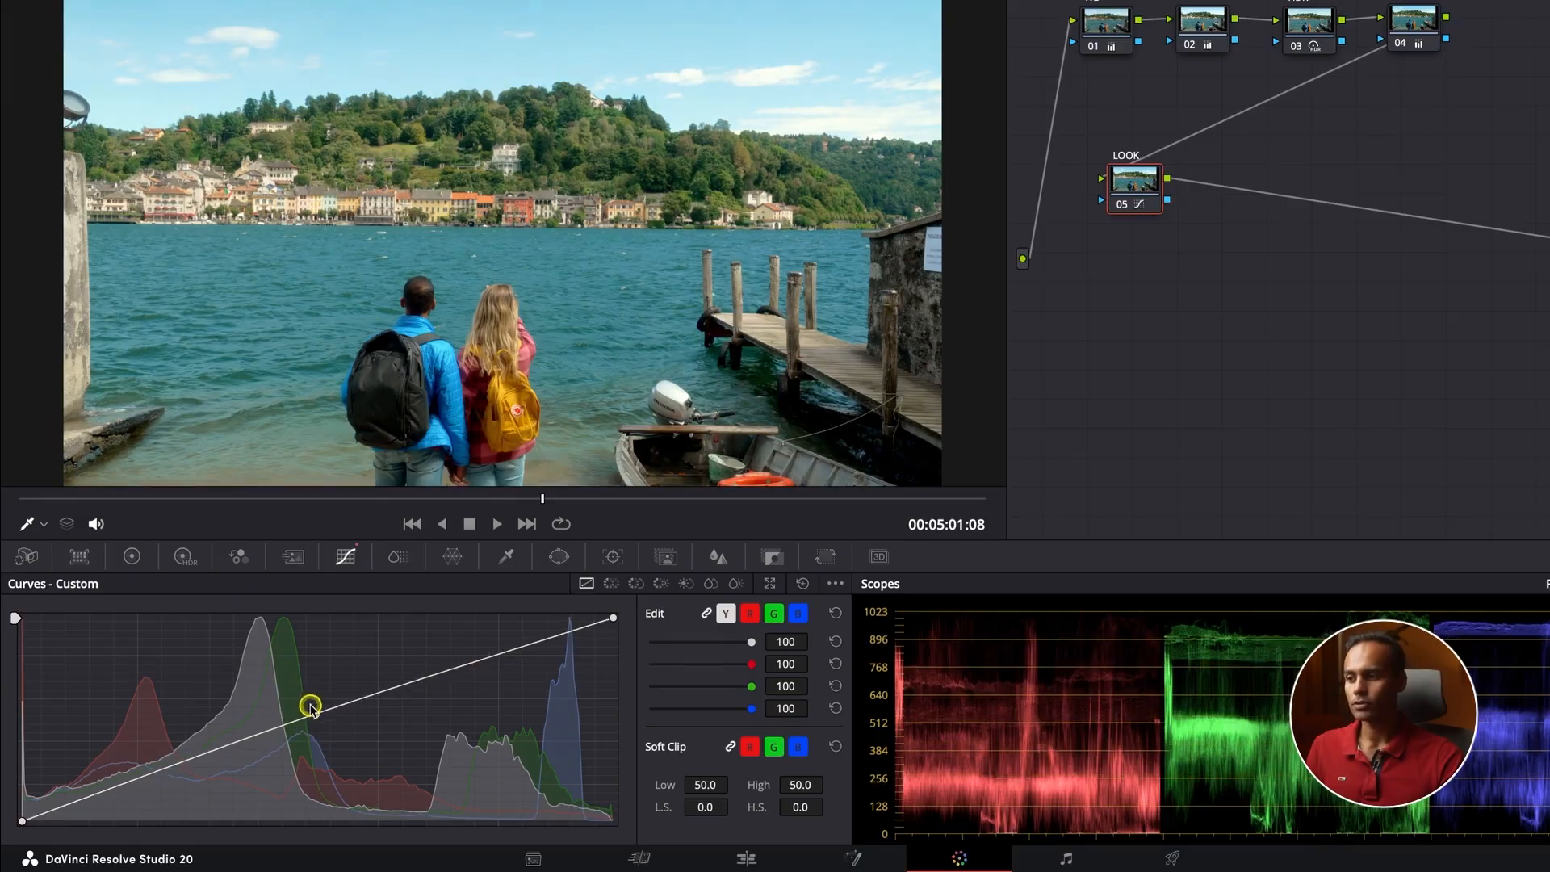
left_click_drag(232, 701, 300, 729)
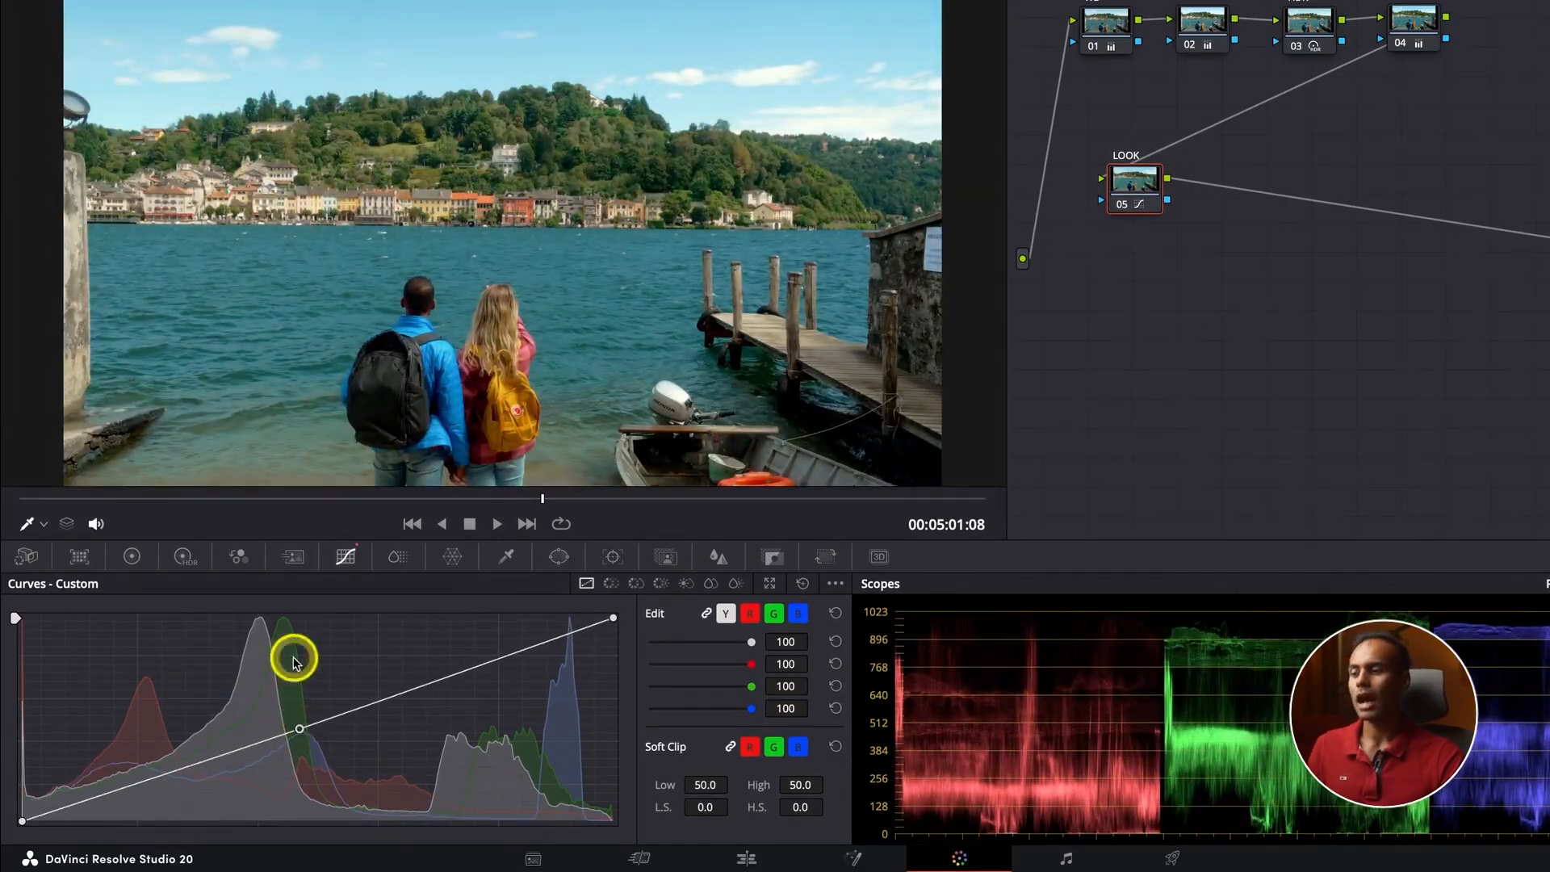
left_click(802, 586)
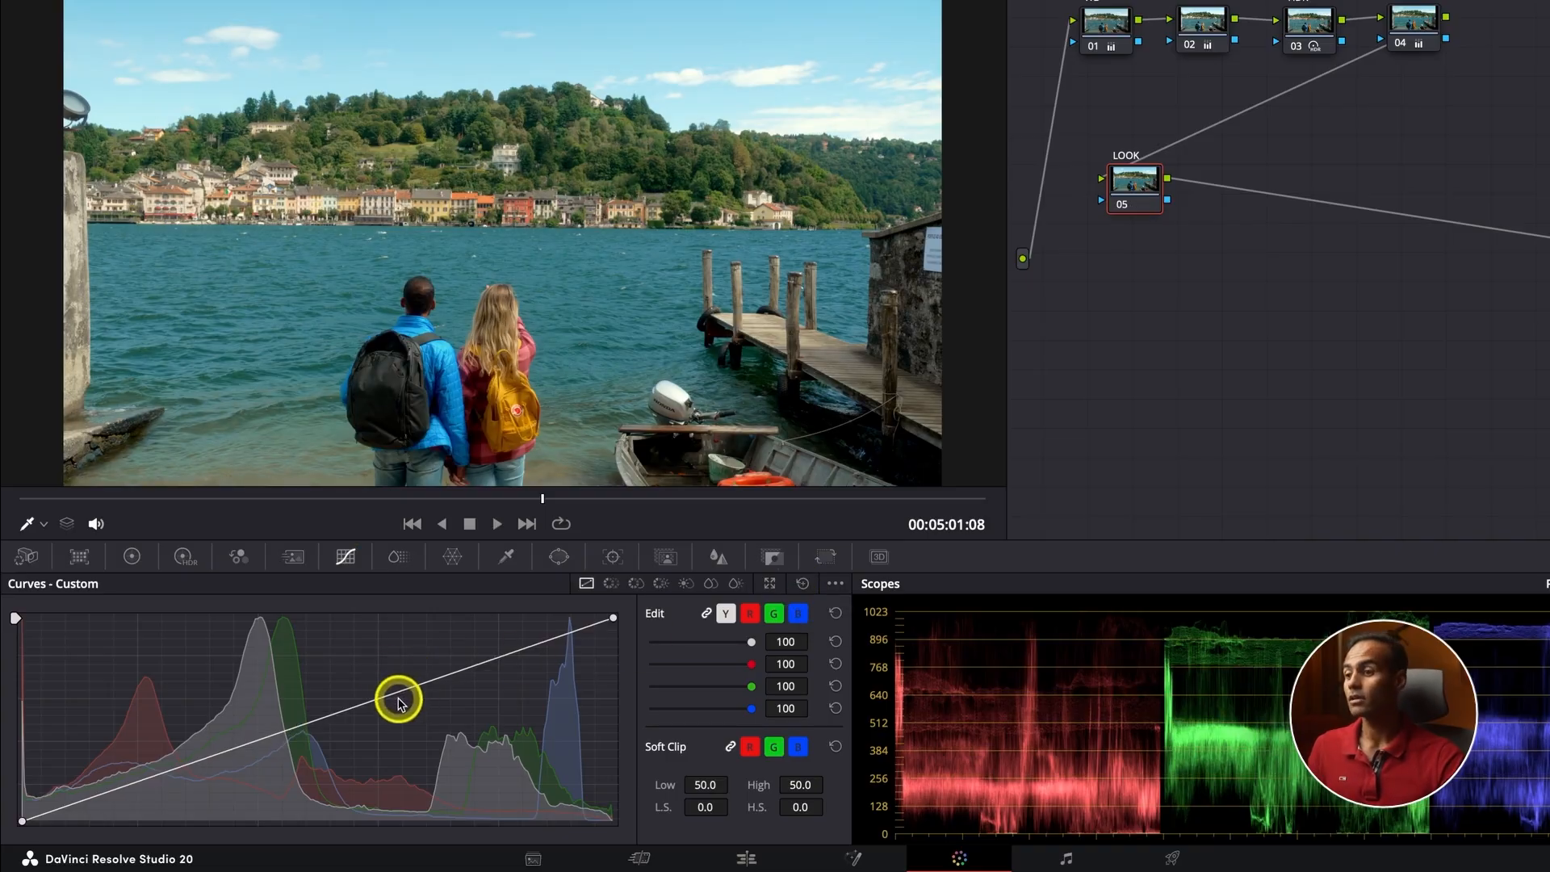
left_click(344, 713)
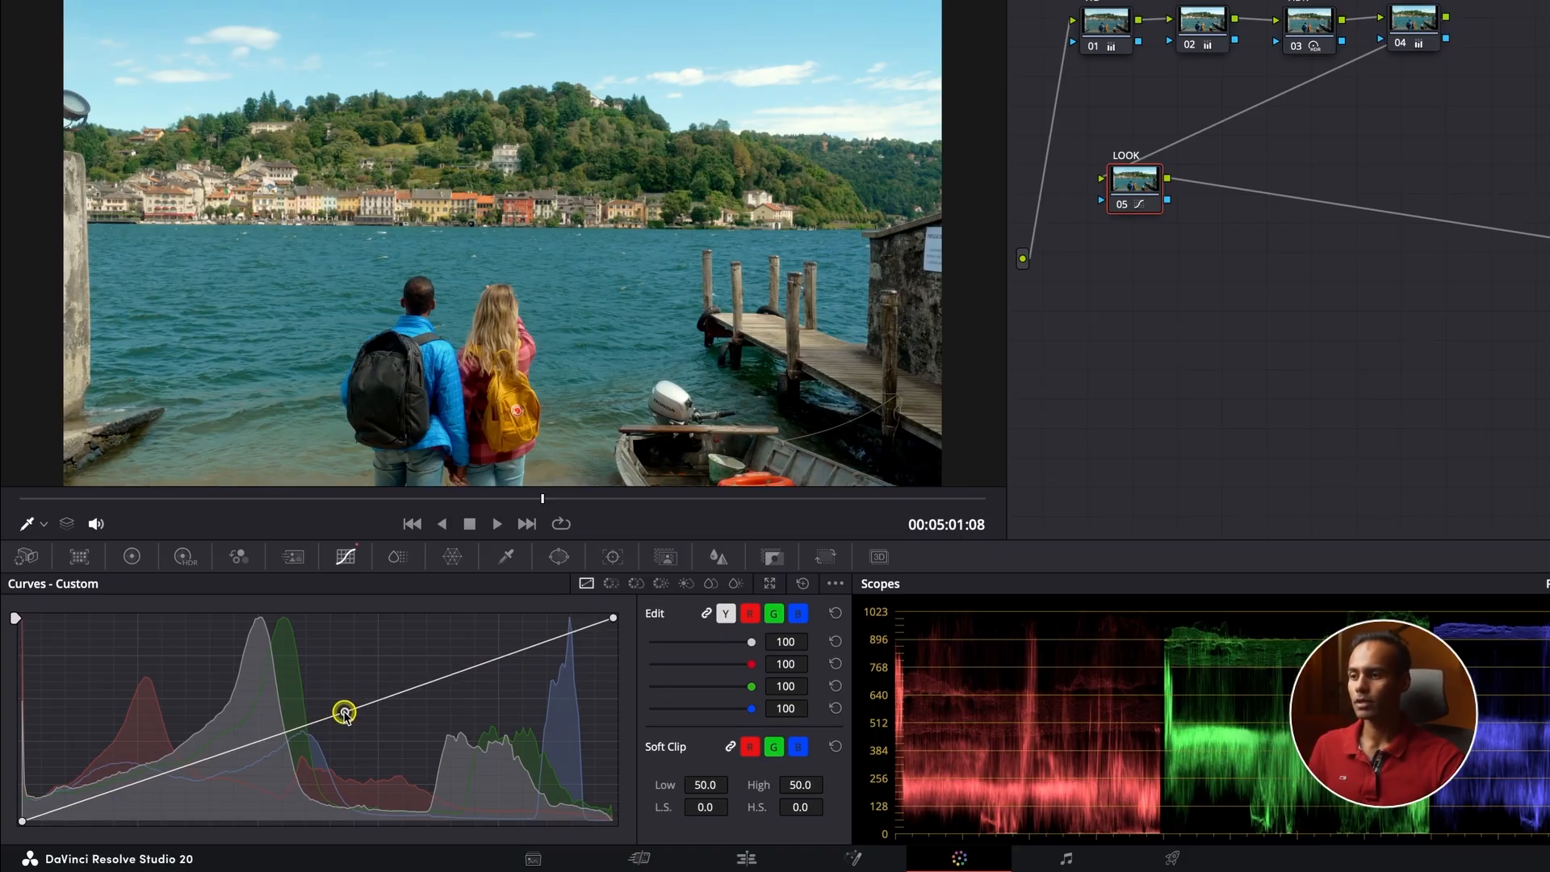
left_click_drag(344, 713, 356, 737)
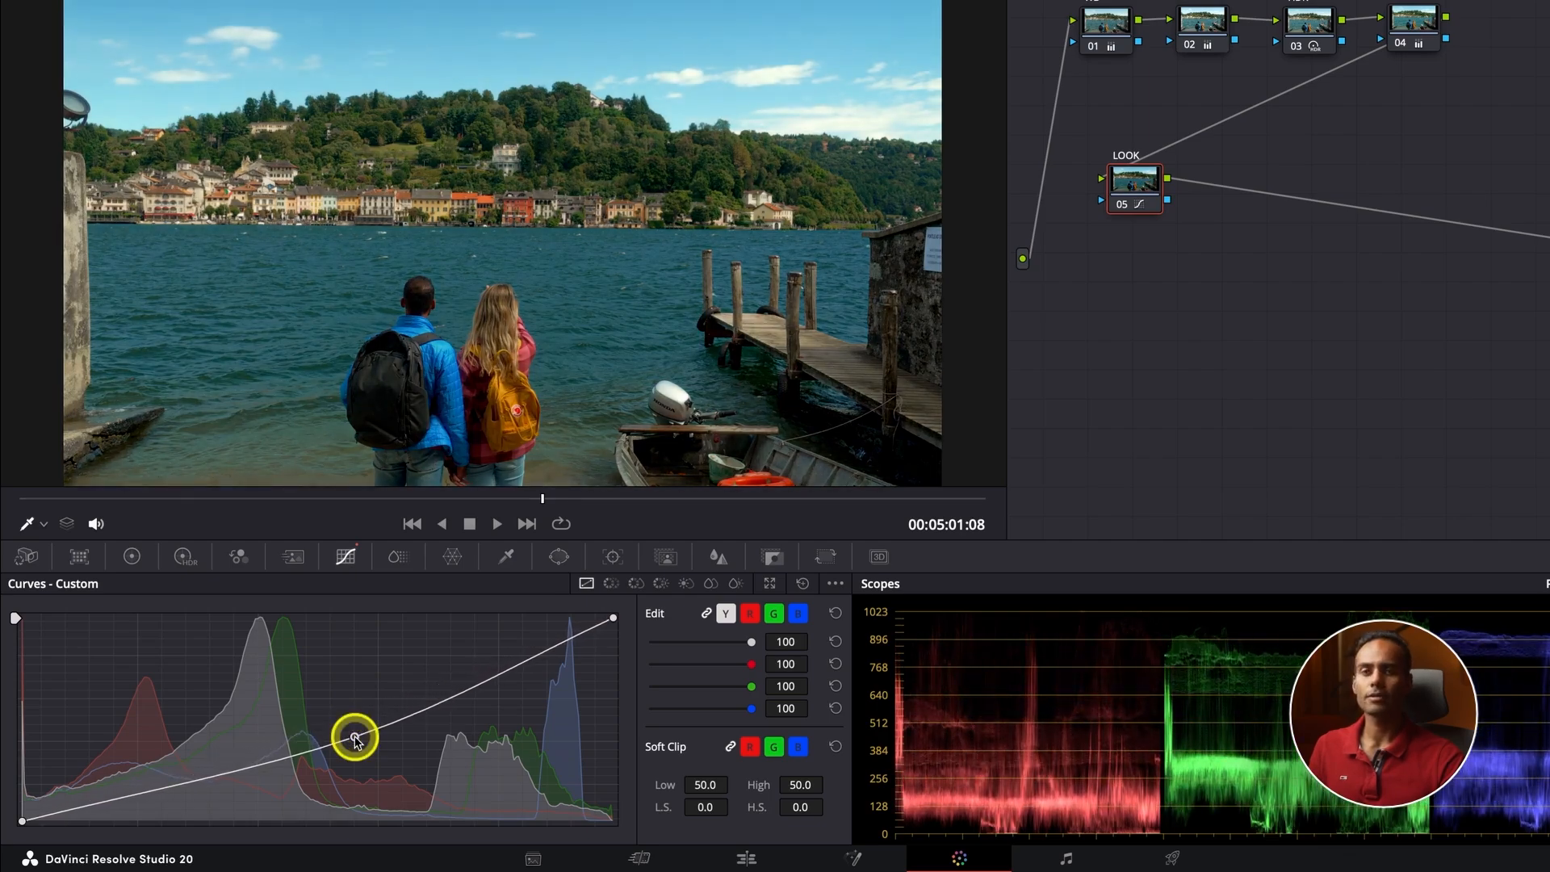
right_click(355, 737)
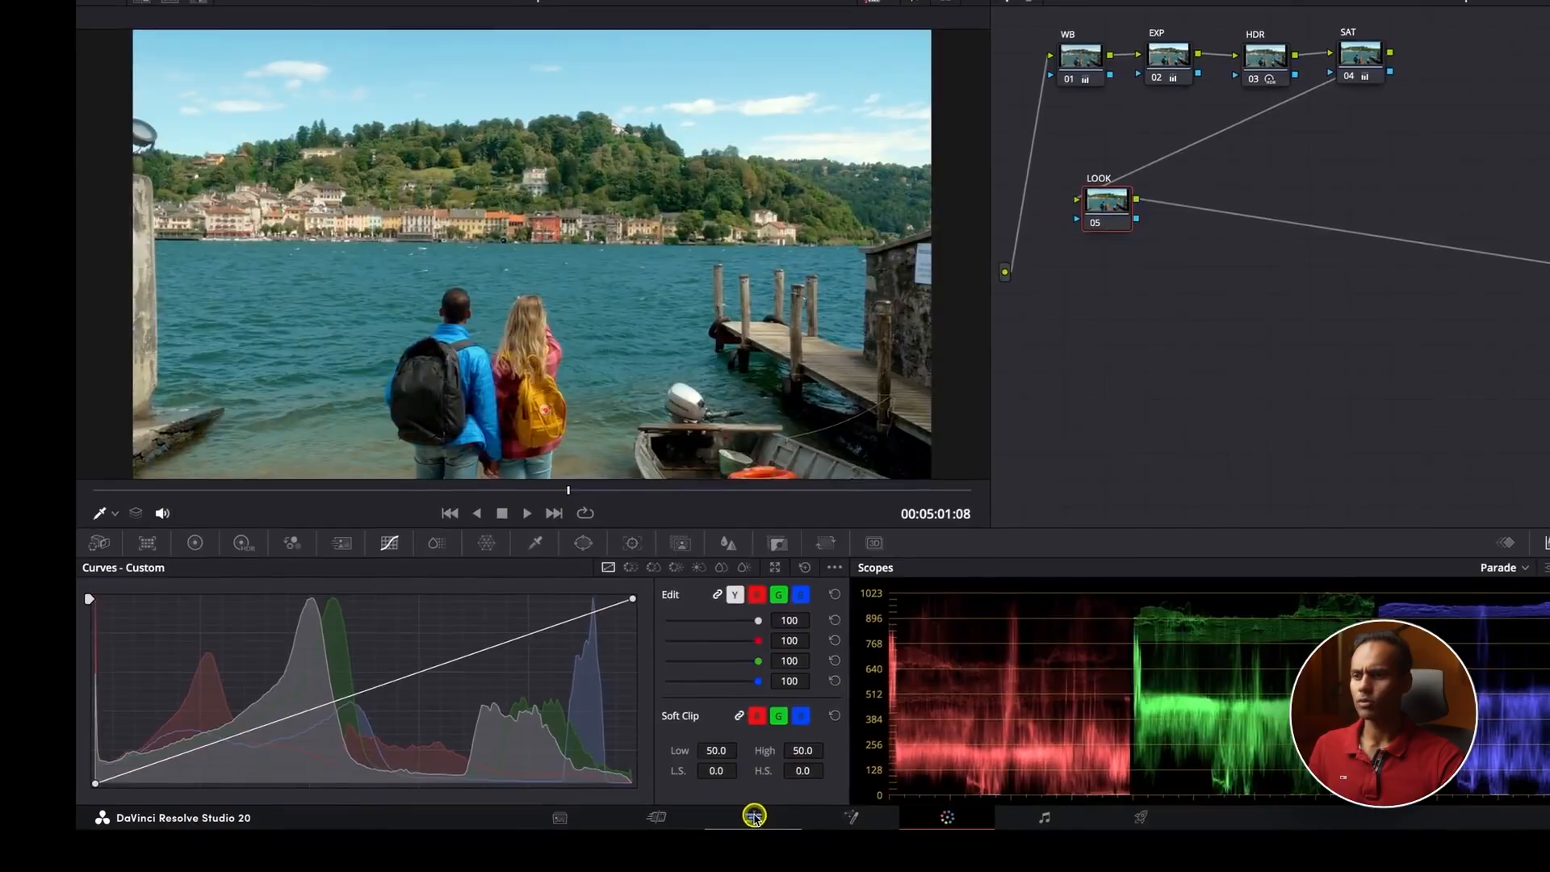
Step: Move the Backup timeline's playhead to 00:05:00:21 in the C2832.MP4 lake clip and return to colour grading
left_click(755, 815)
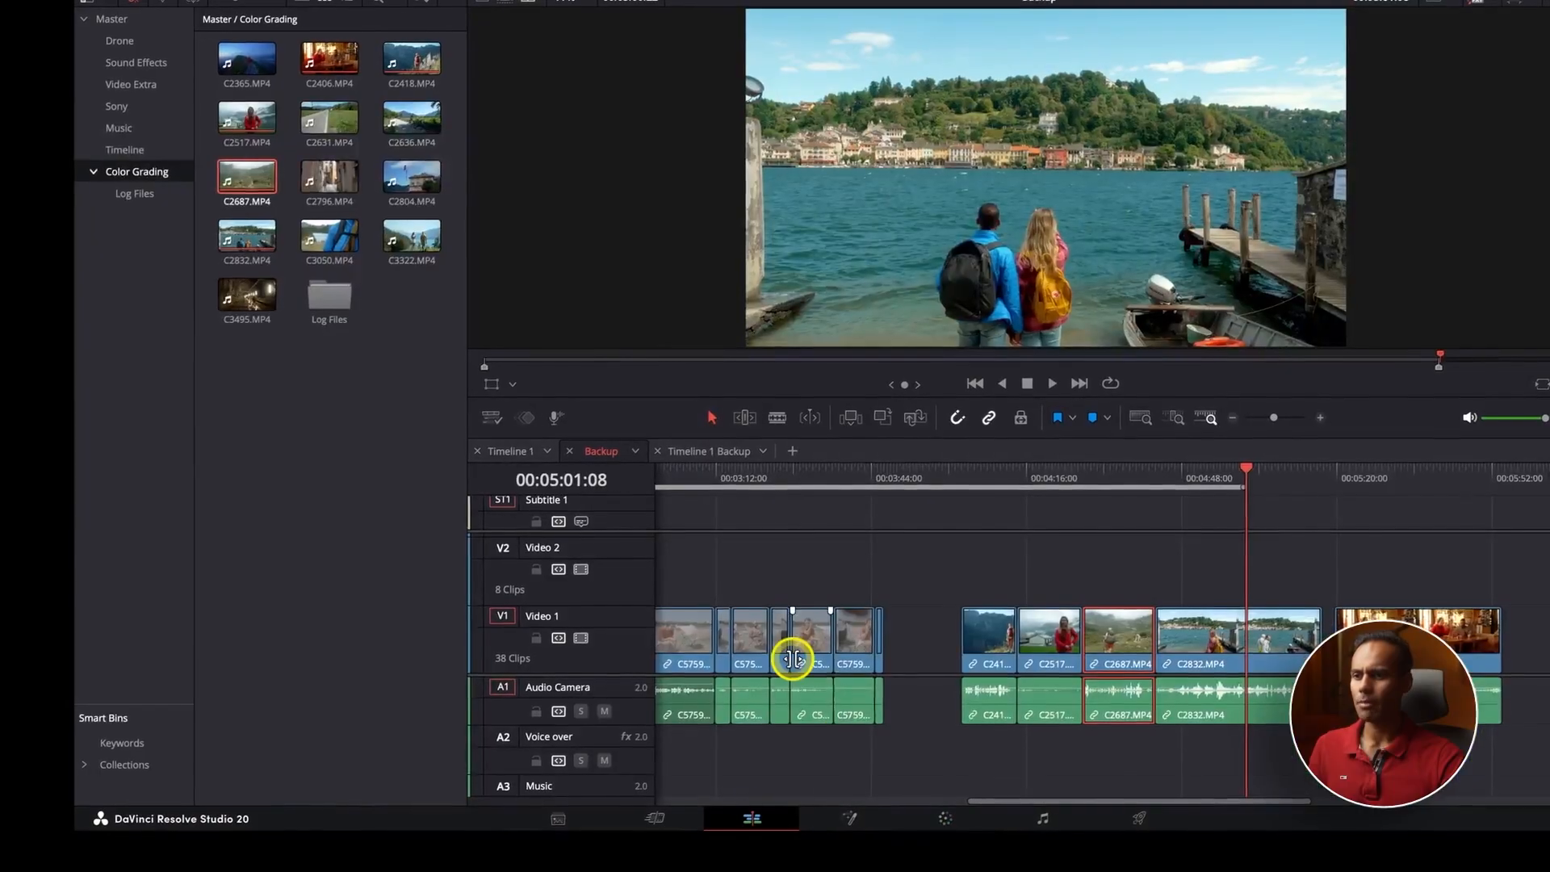
scroll(902, 613, "down", 8)
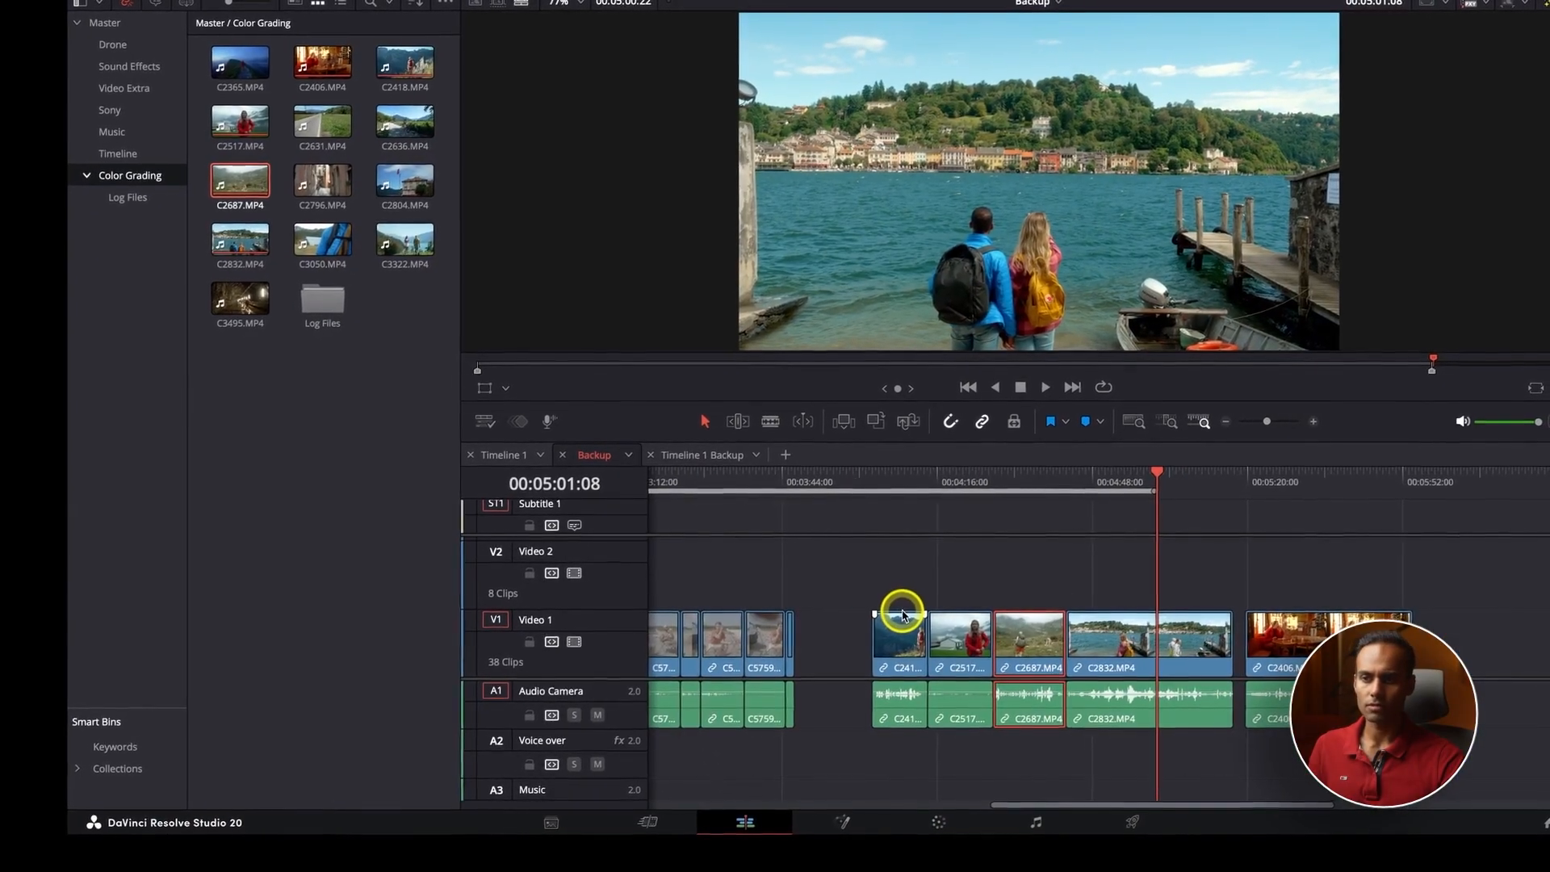
left_click(677, 486)
left_click(978, 489)
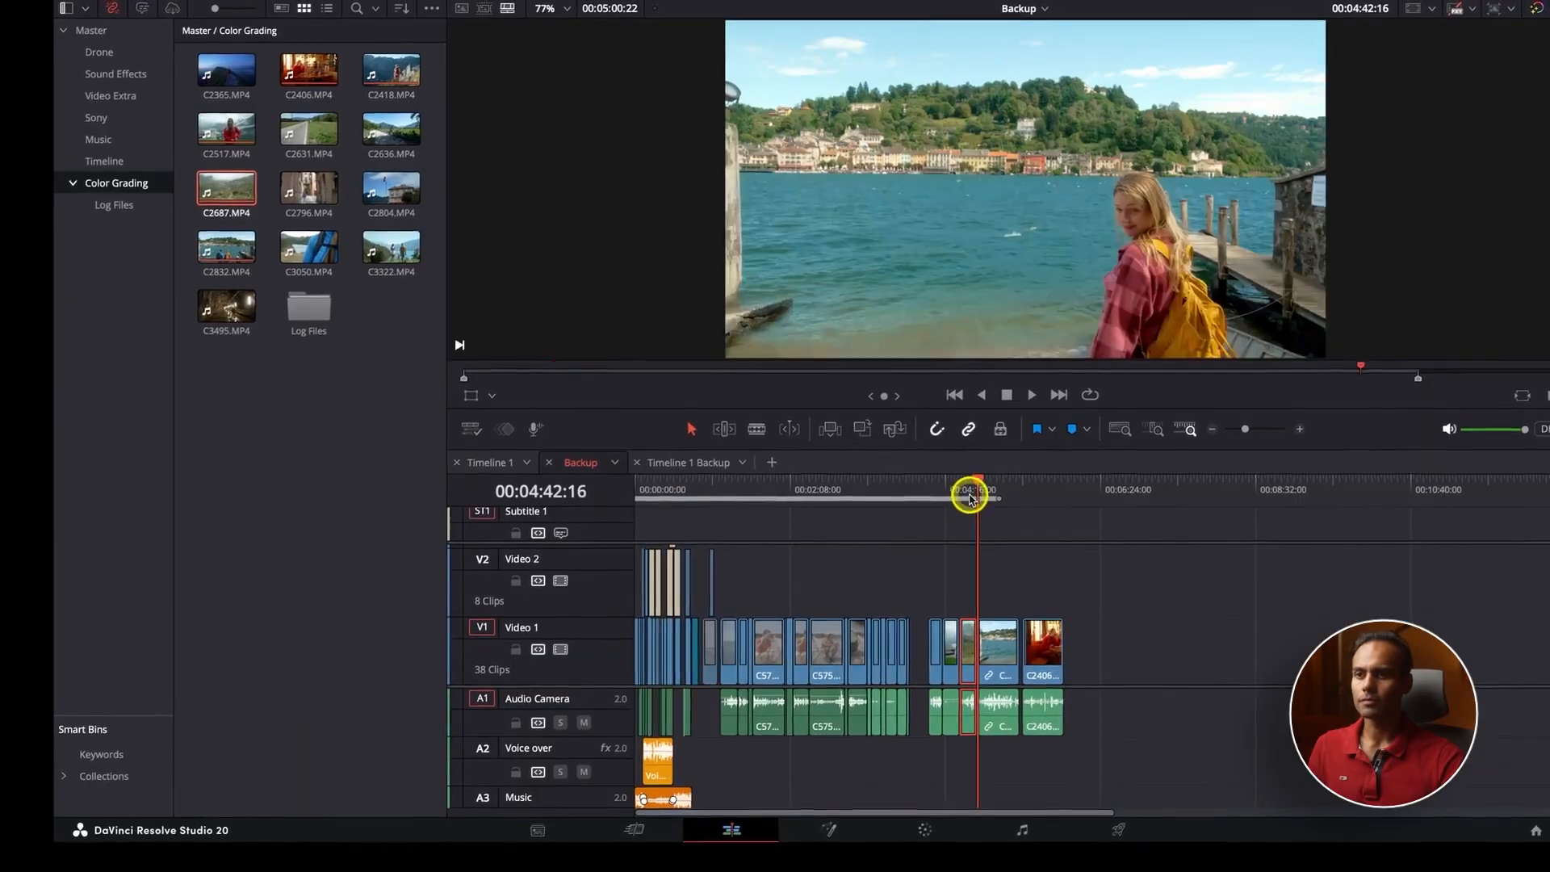
scroll(971, 499, "up", 8)
mouse_move(1298, 504)
left_mouse_down()
mouse_move(1246, 503)
mouse_move(1279, 505)
left_mouse_up()
left_click(929, 840)
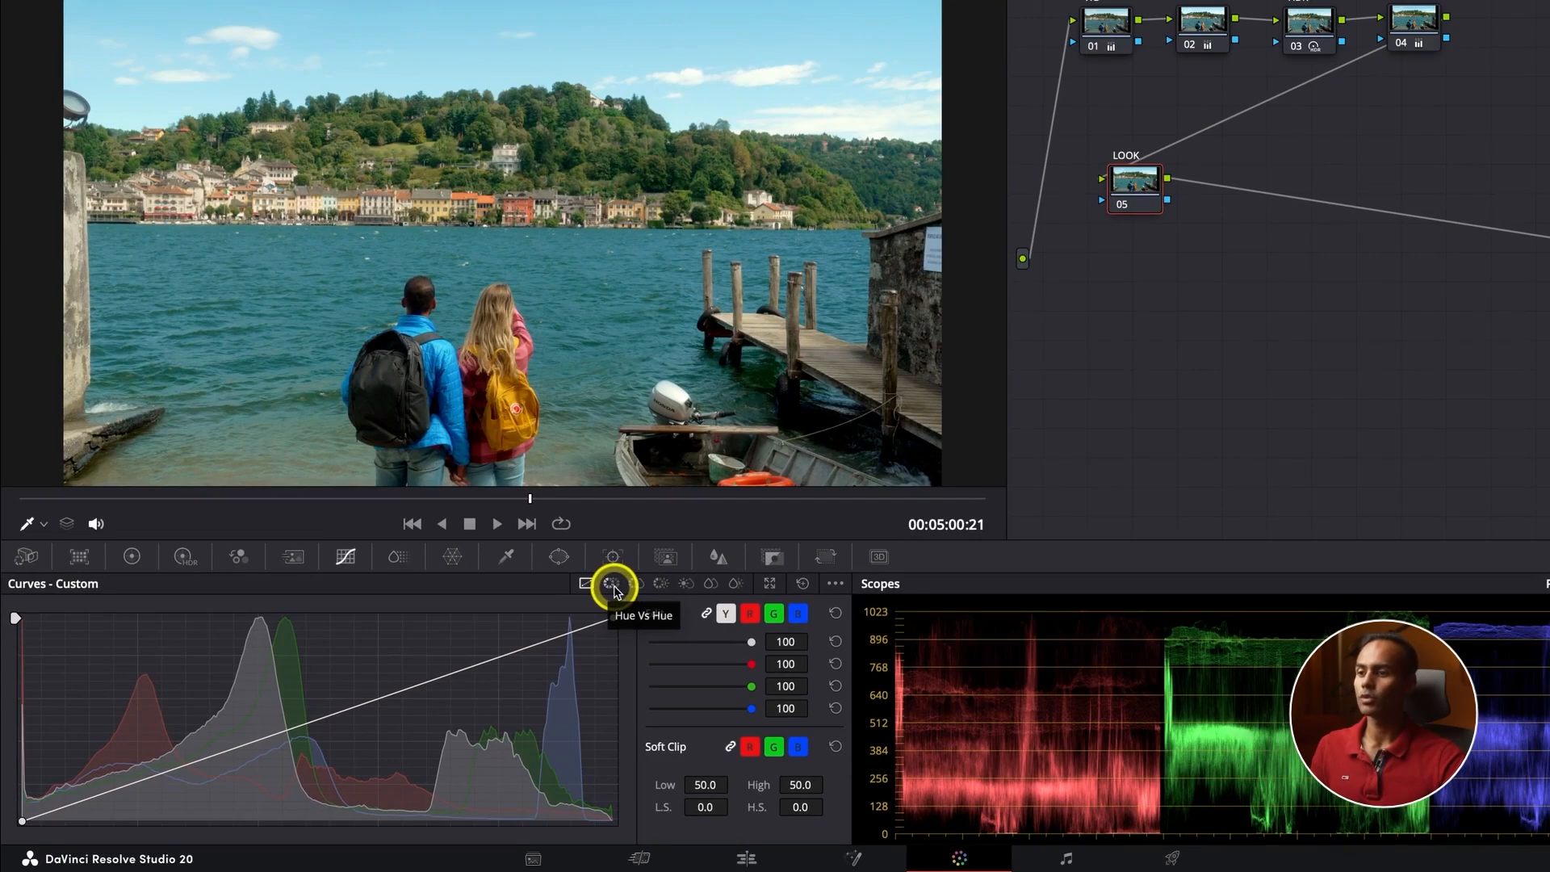
Step: On the LOOK node's Hue Vs Hue curve, shift the water hue at input hue 88.84 to about 8.80 hue rotate and check the image full screen
left_click(613, 584)
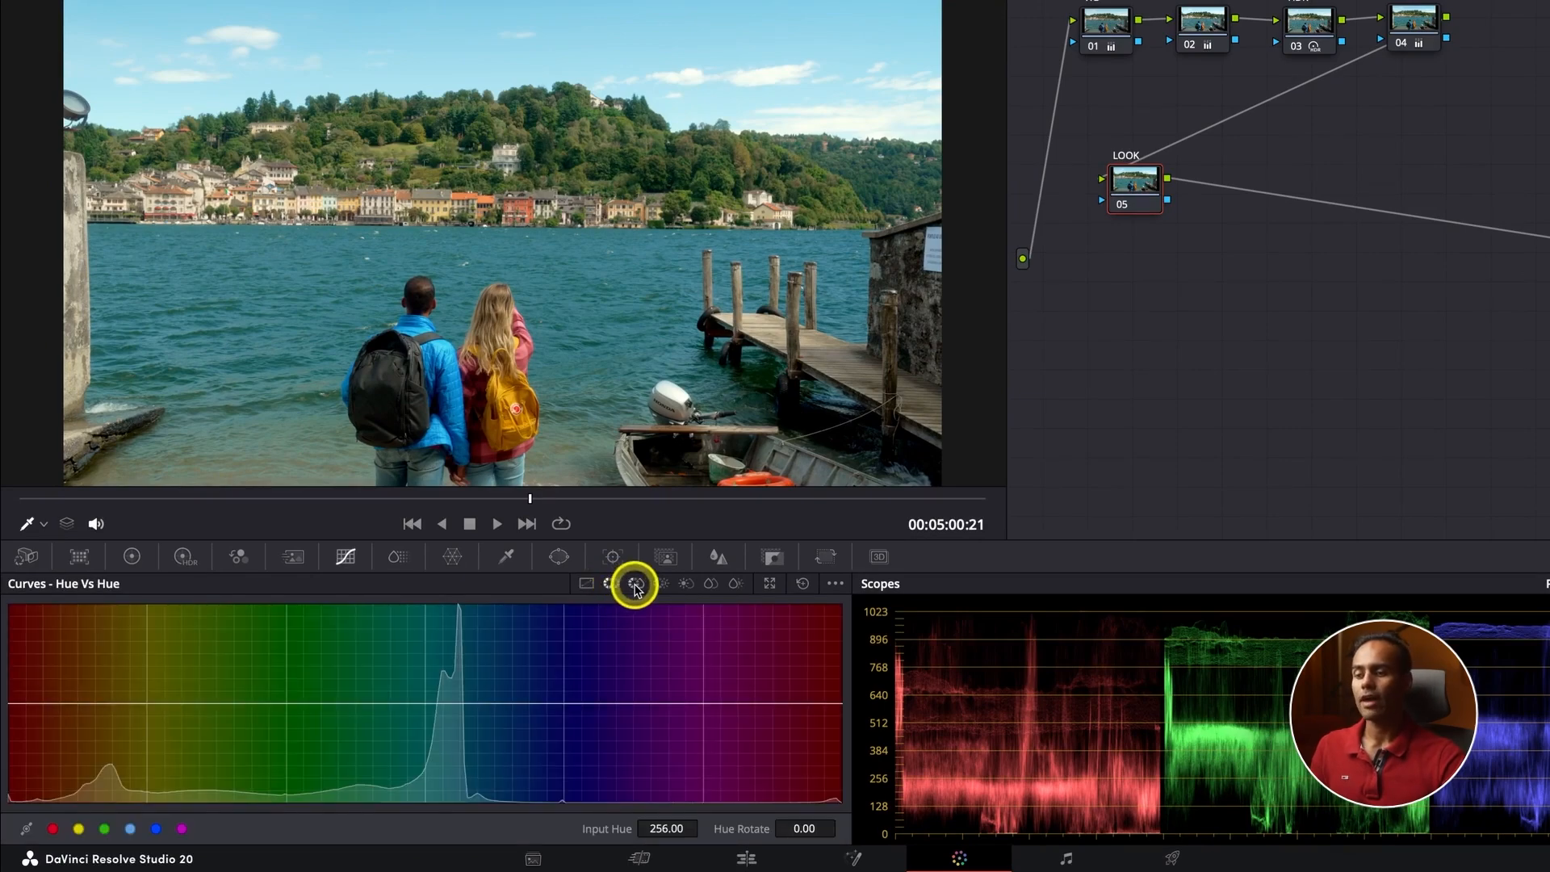
left_click(635, 584)
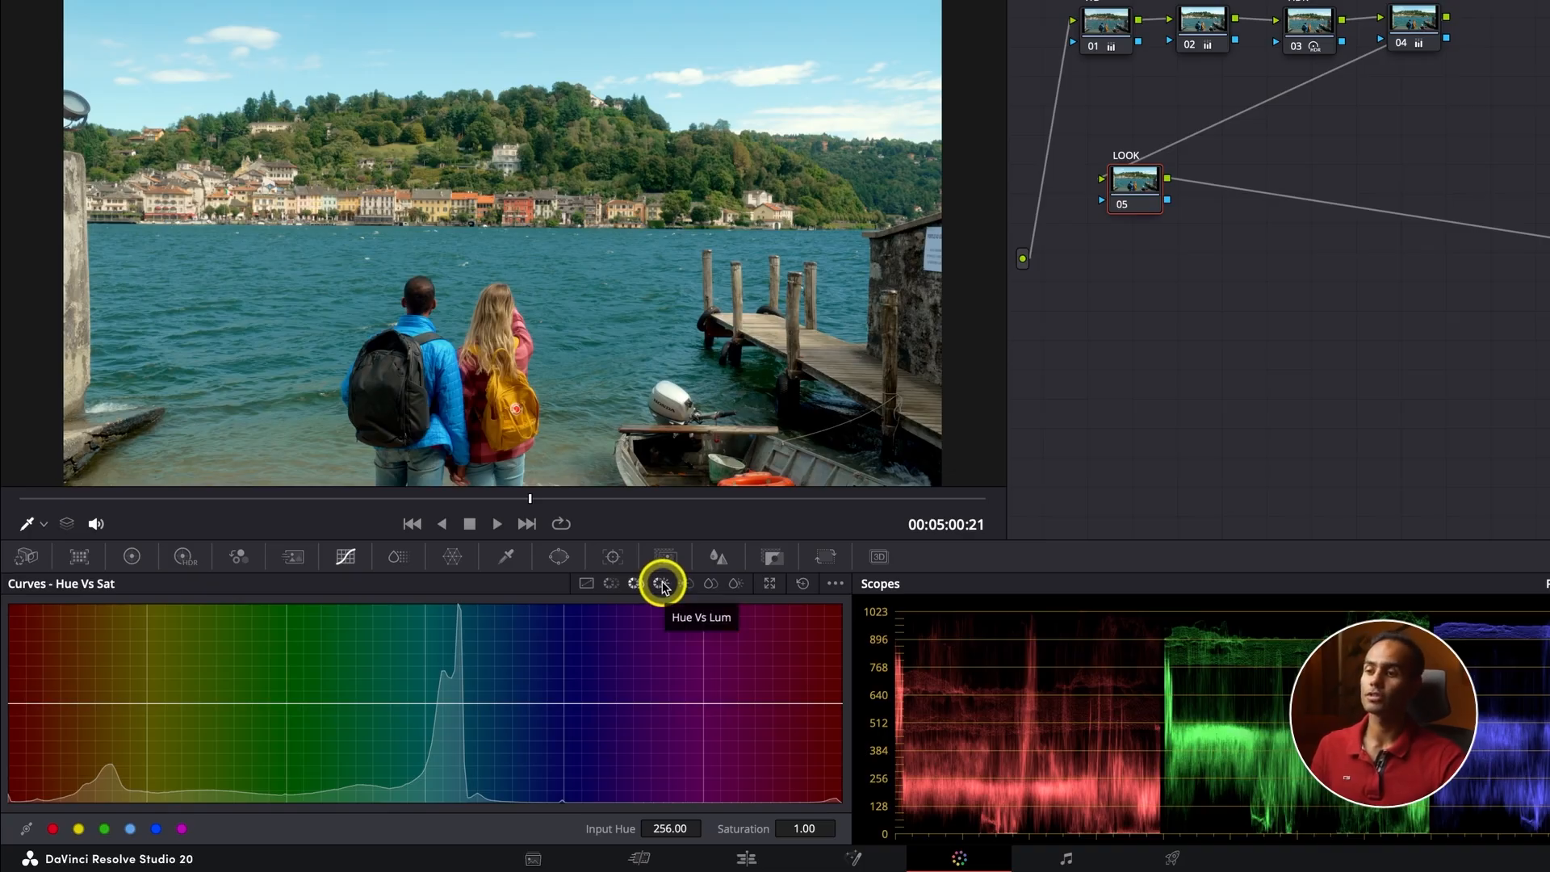
left_click(612, 585)
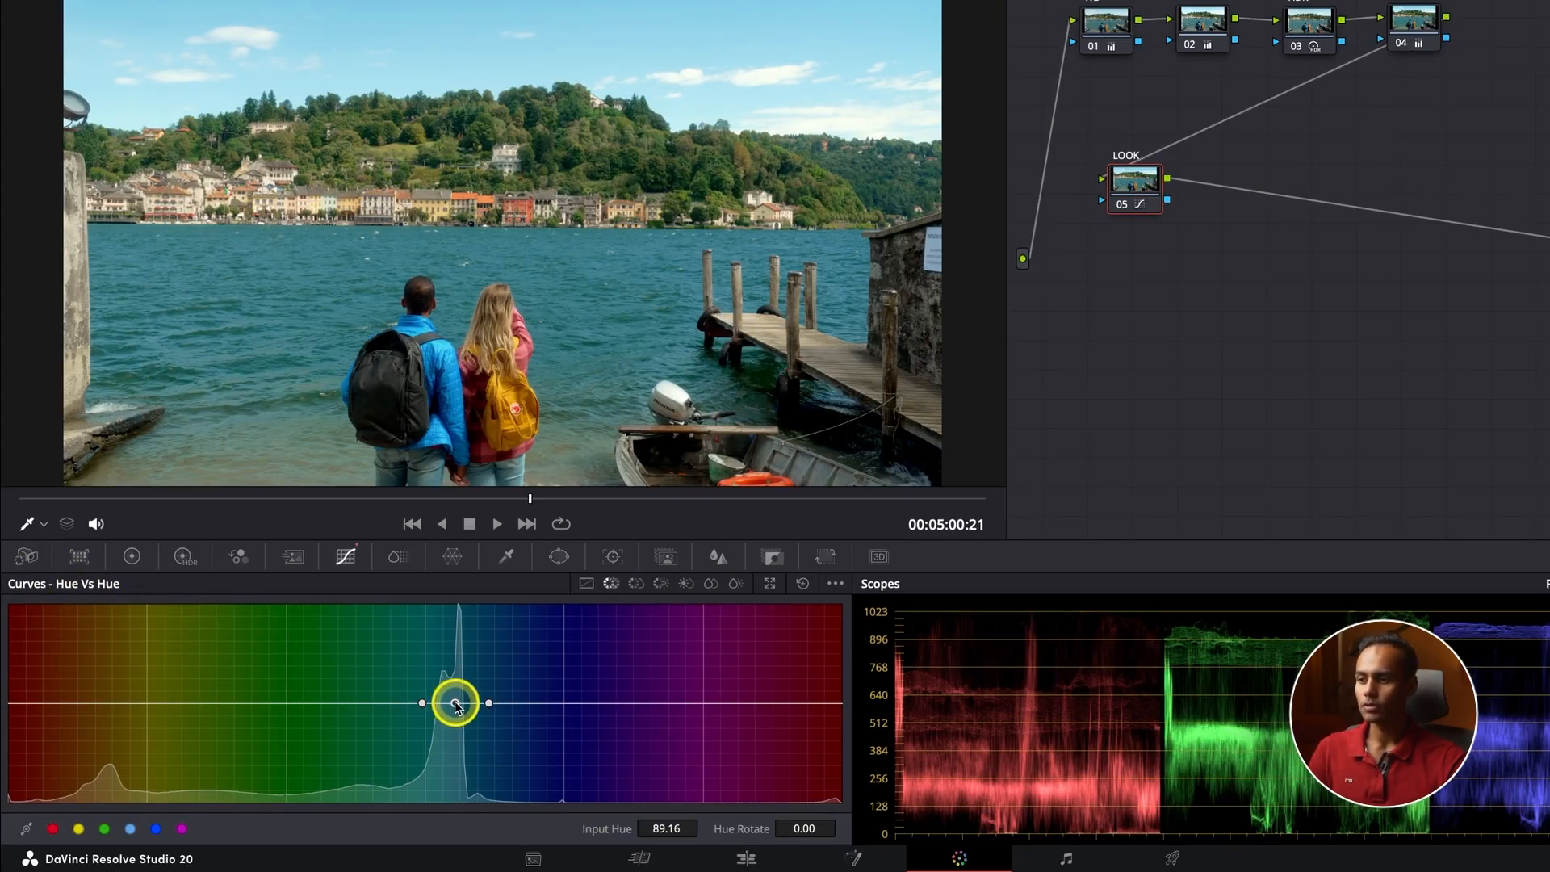
left_click_drag(454, 701, 455, 700)
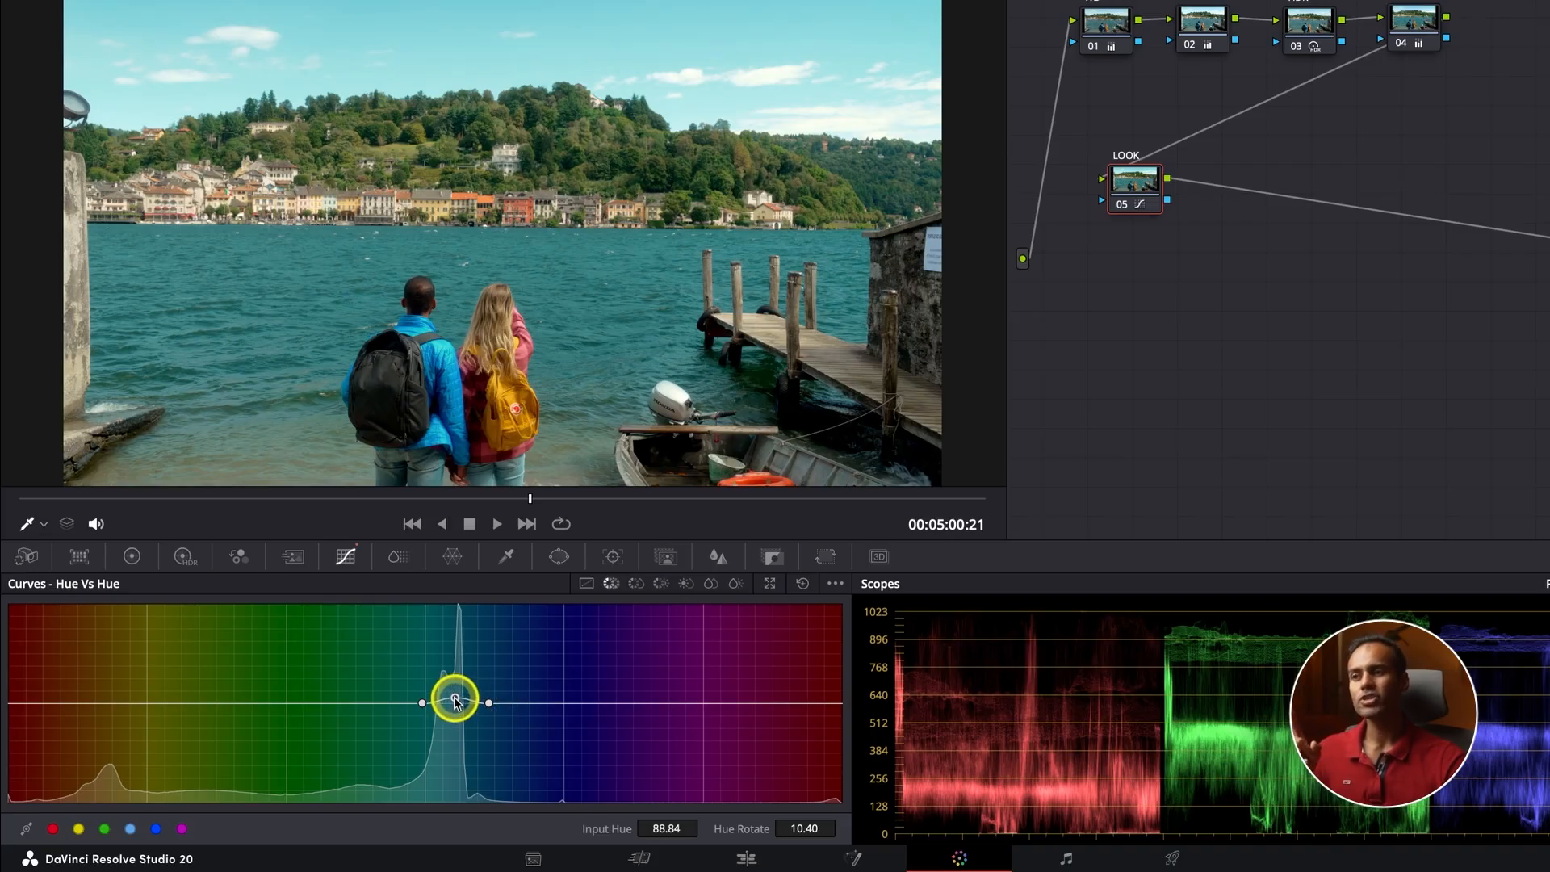
mouse_move(454, 700)
left_mouse_down()
mouse_move(449, 643)
mouse_move(453, 705)
left_mouse_up()
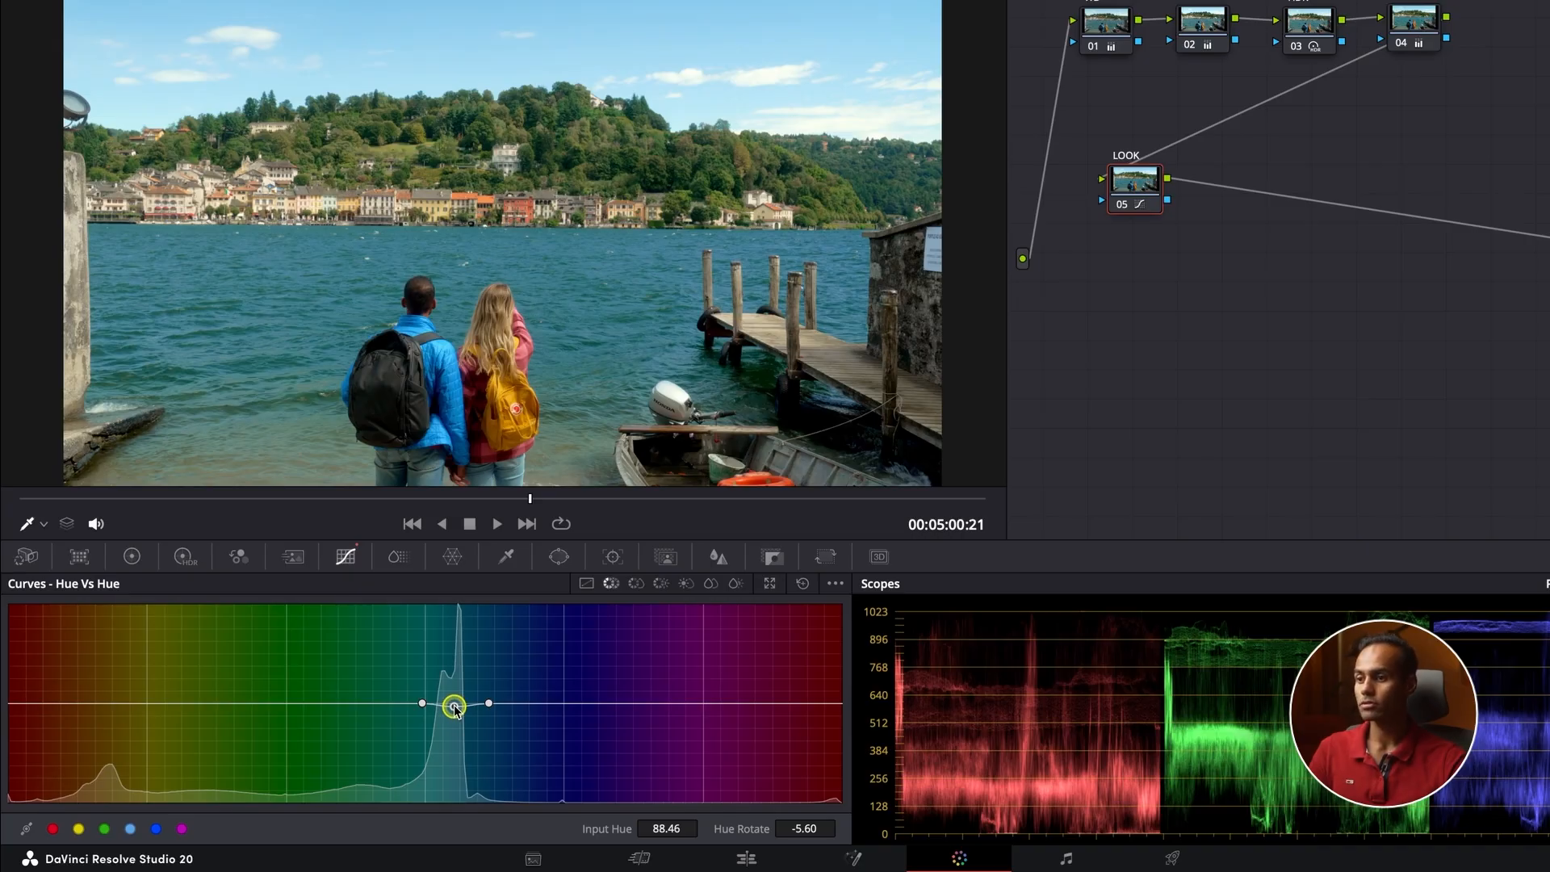
mouse_move(454, 705)
left_mouse_down()
mouse_move(453, 805)
mouse_move(455, 703)
left_mouse_up()
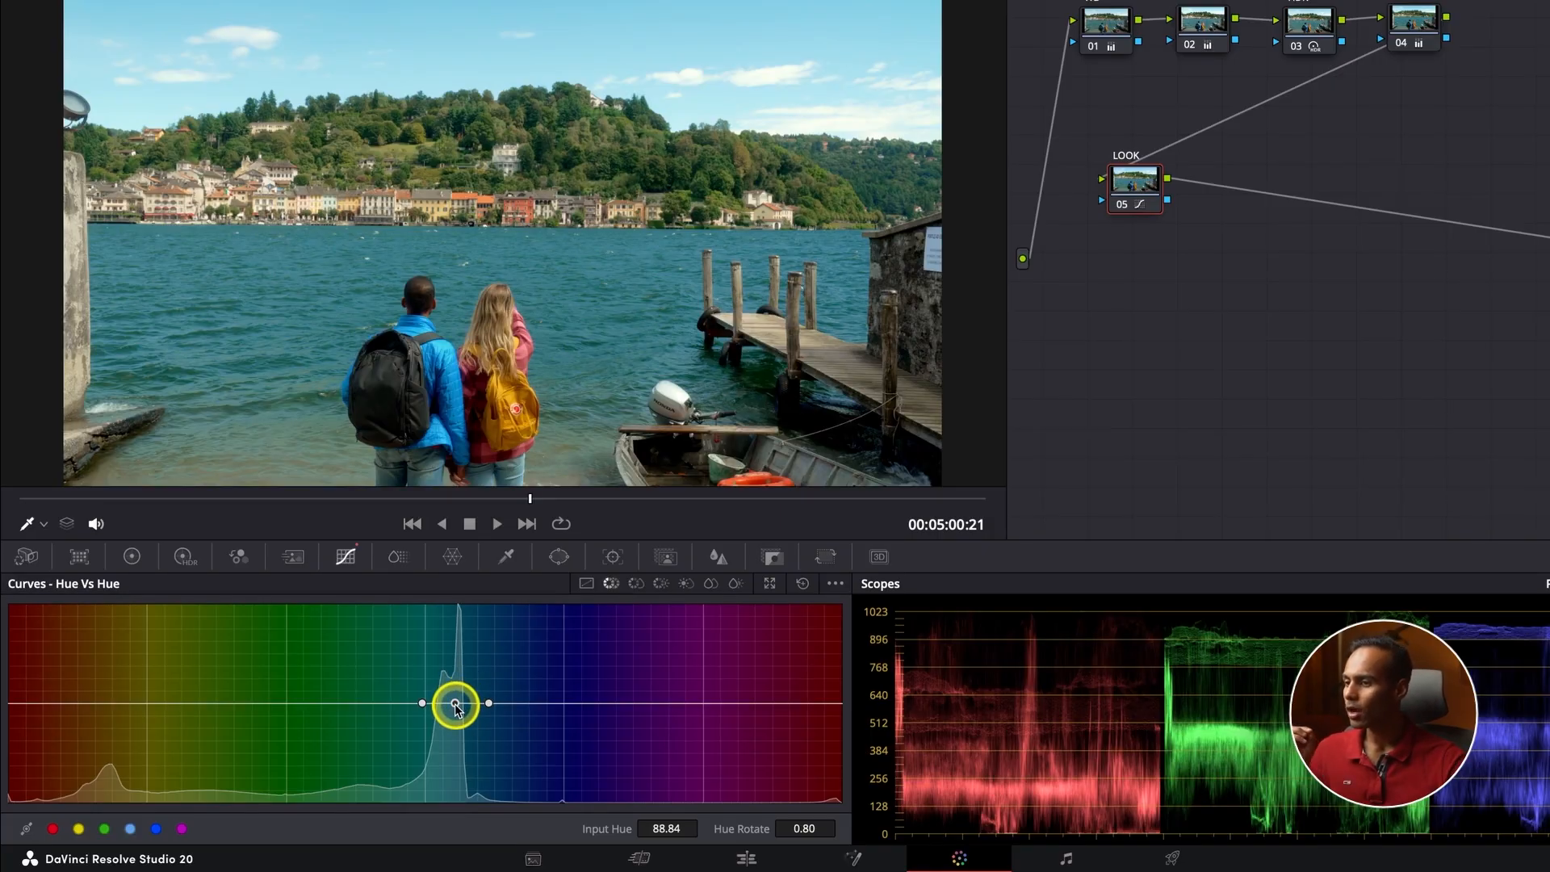
left_click_drag(456, 706, 455, 699)
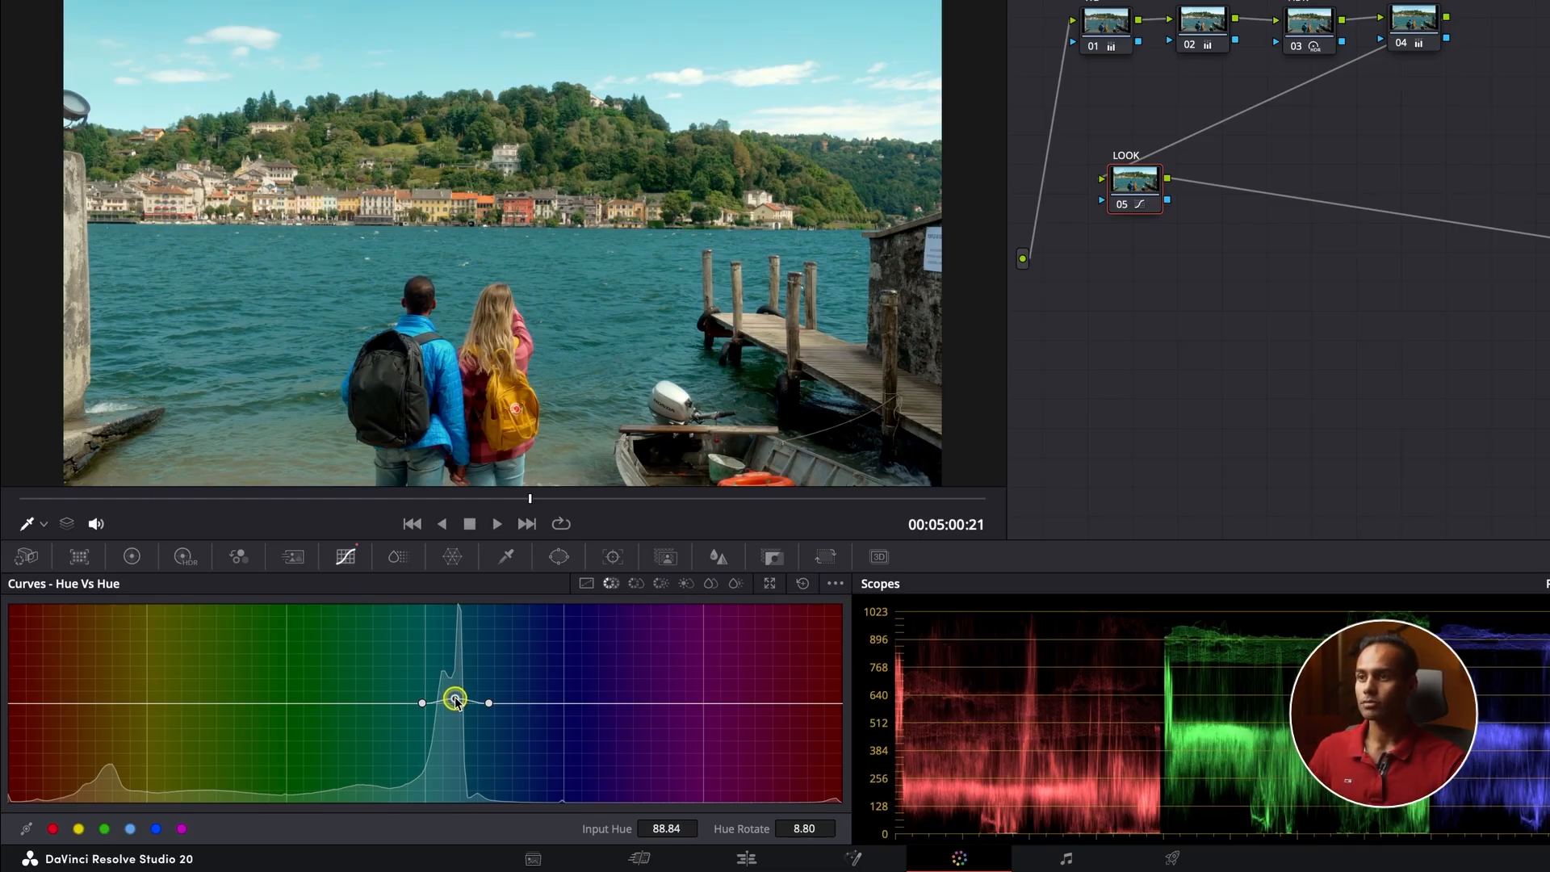
key("super+f")
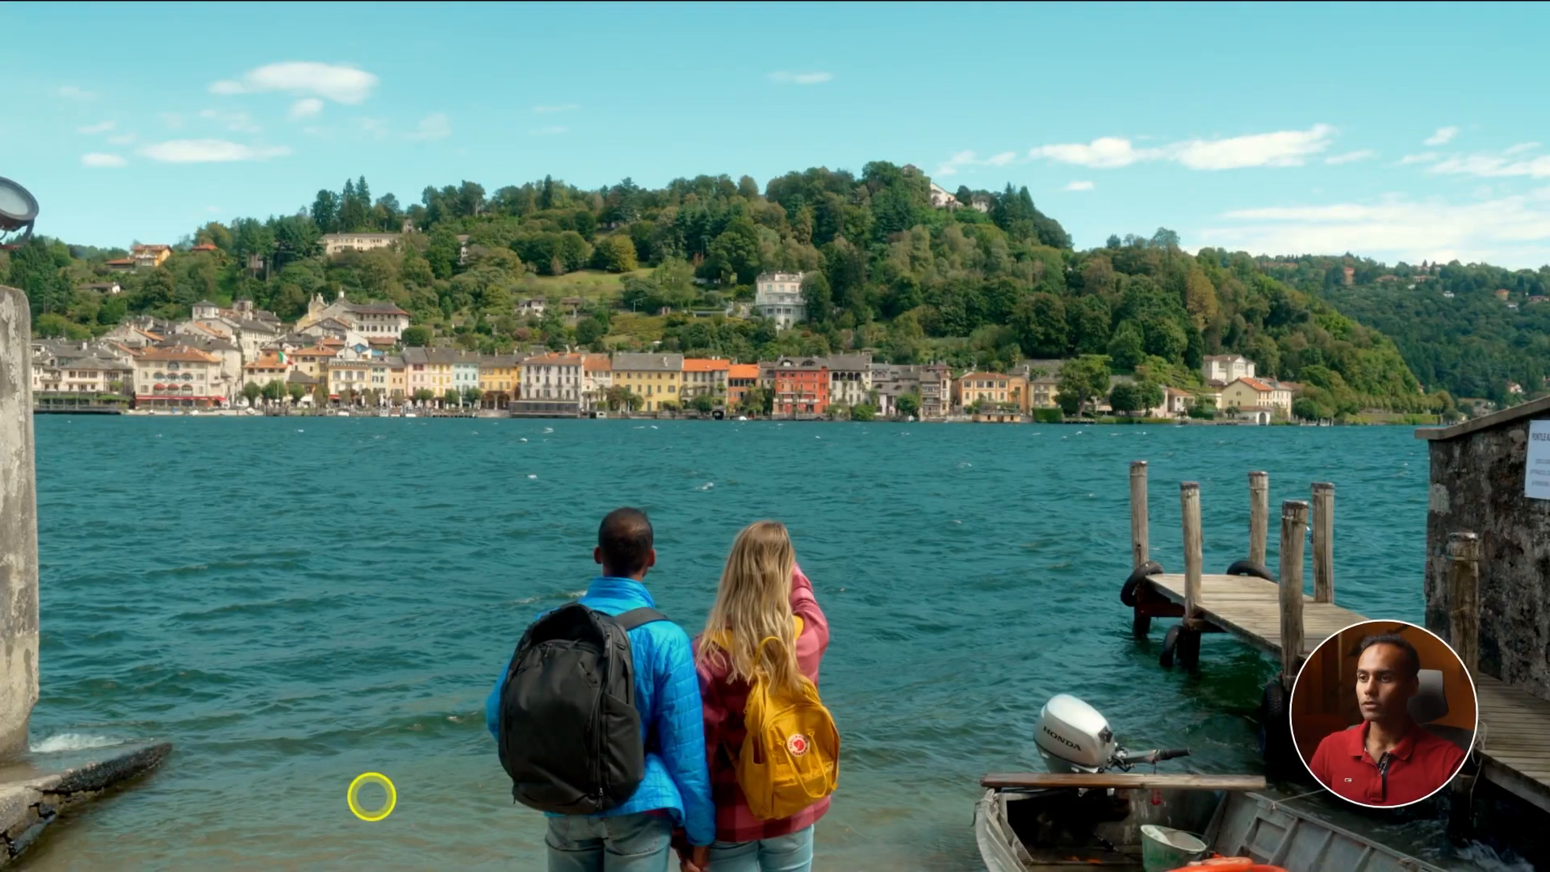
mouse_move(287, 741)
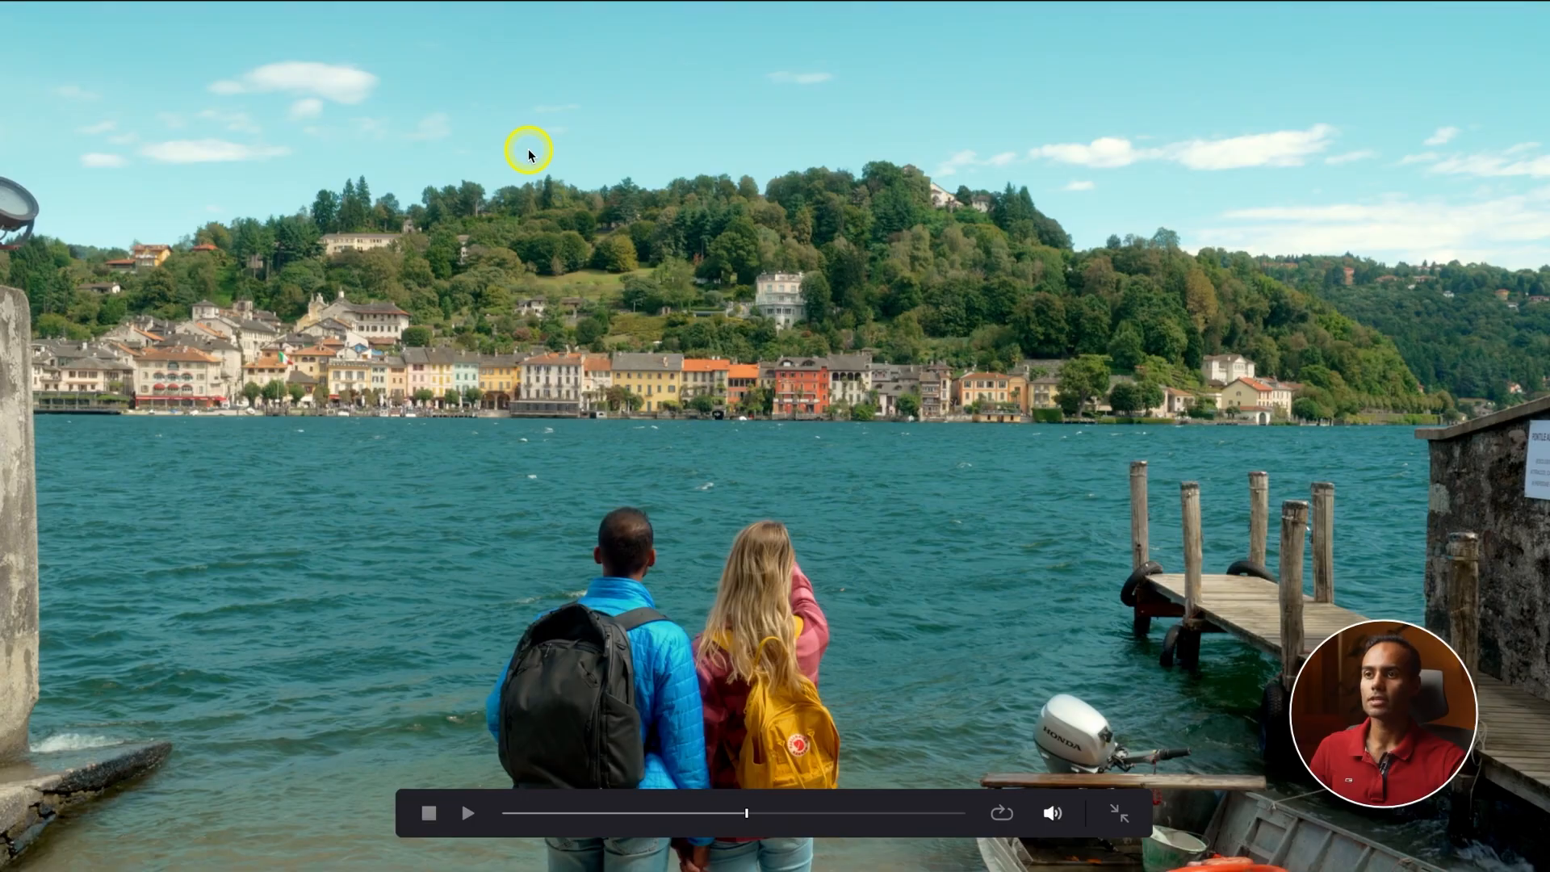
key("super+f")
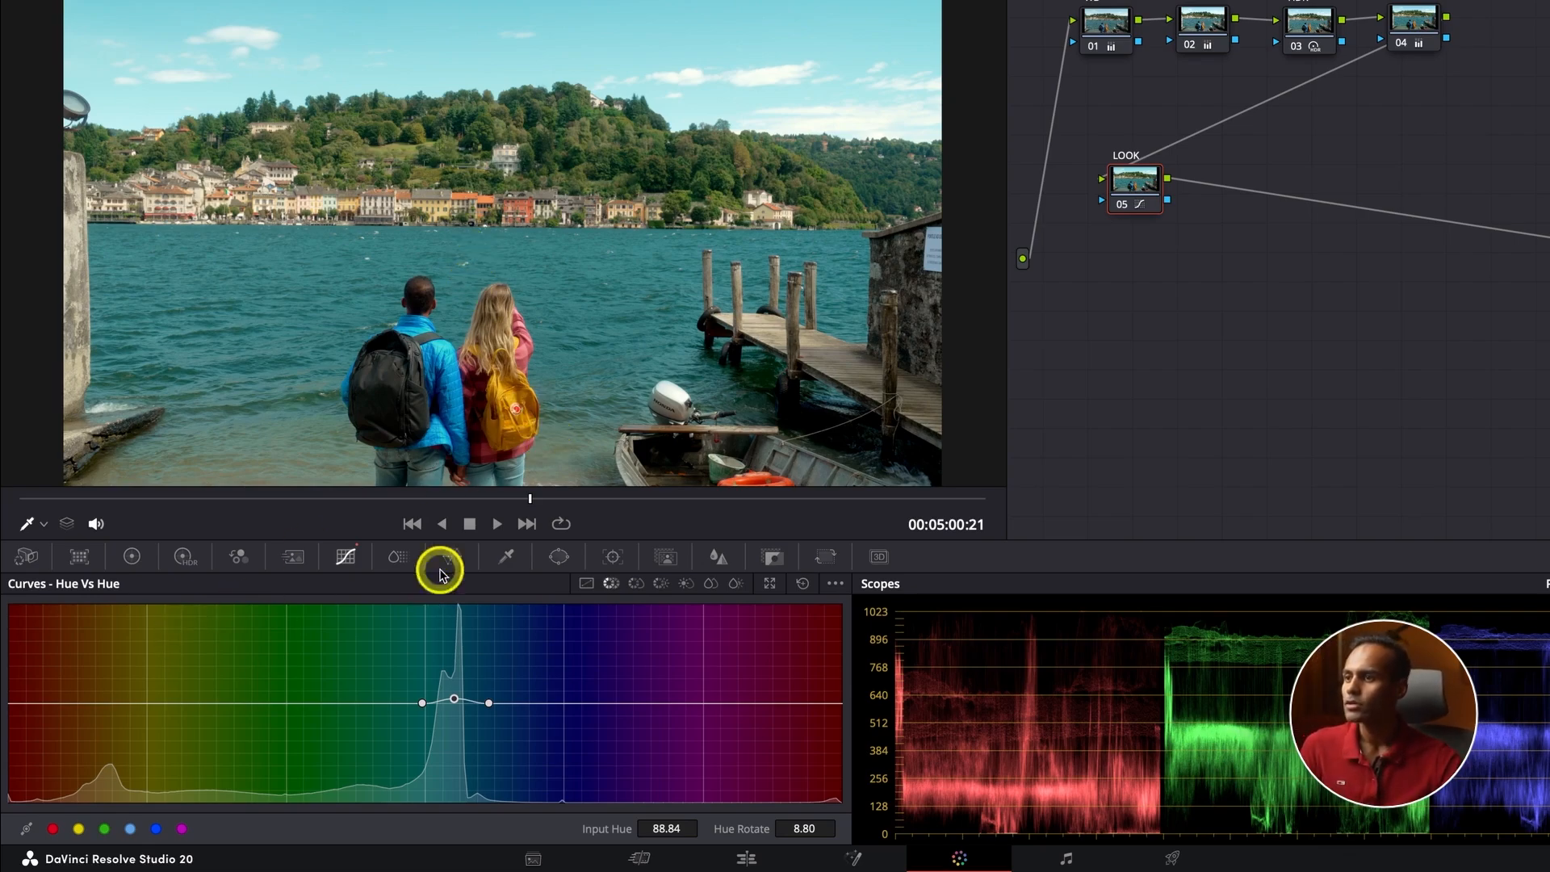
Step: Sample the yellow building and raise its Hue Vs Hue points to about 7.20 at input hue 297.02 and 8.80 at 311.21
scroll(439, 206, "up", 4)
scroll(440, 206, "up", 5)
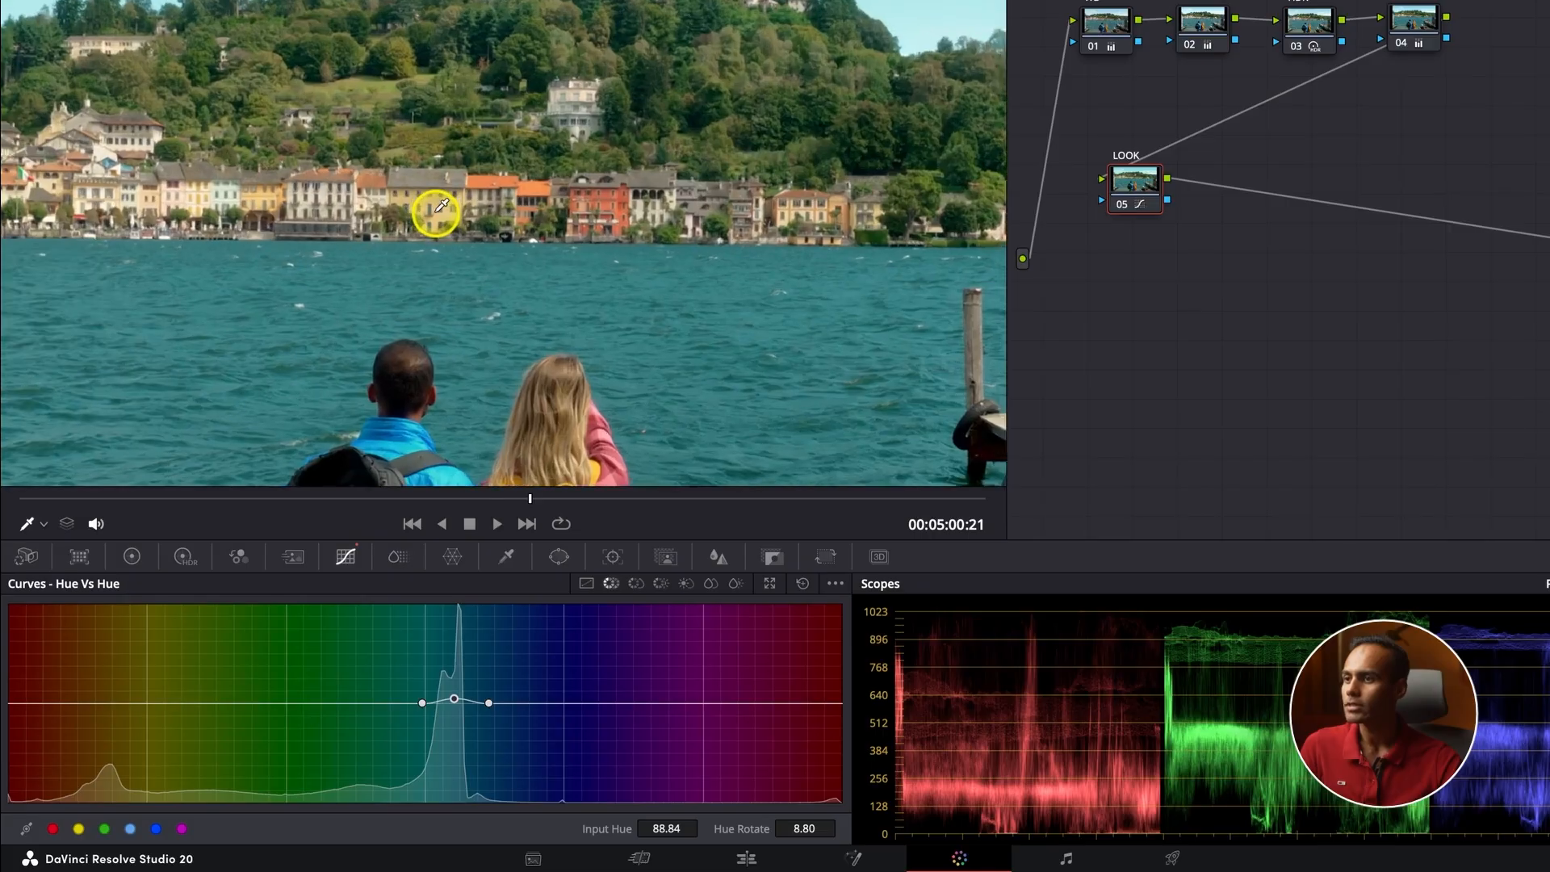
scroll(441, 205, "up", 3)
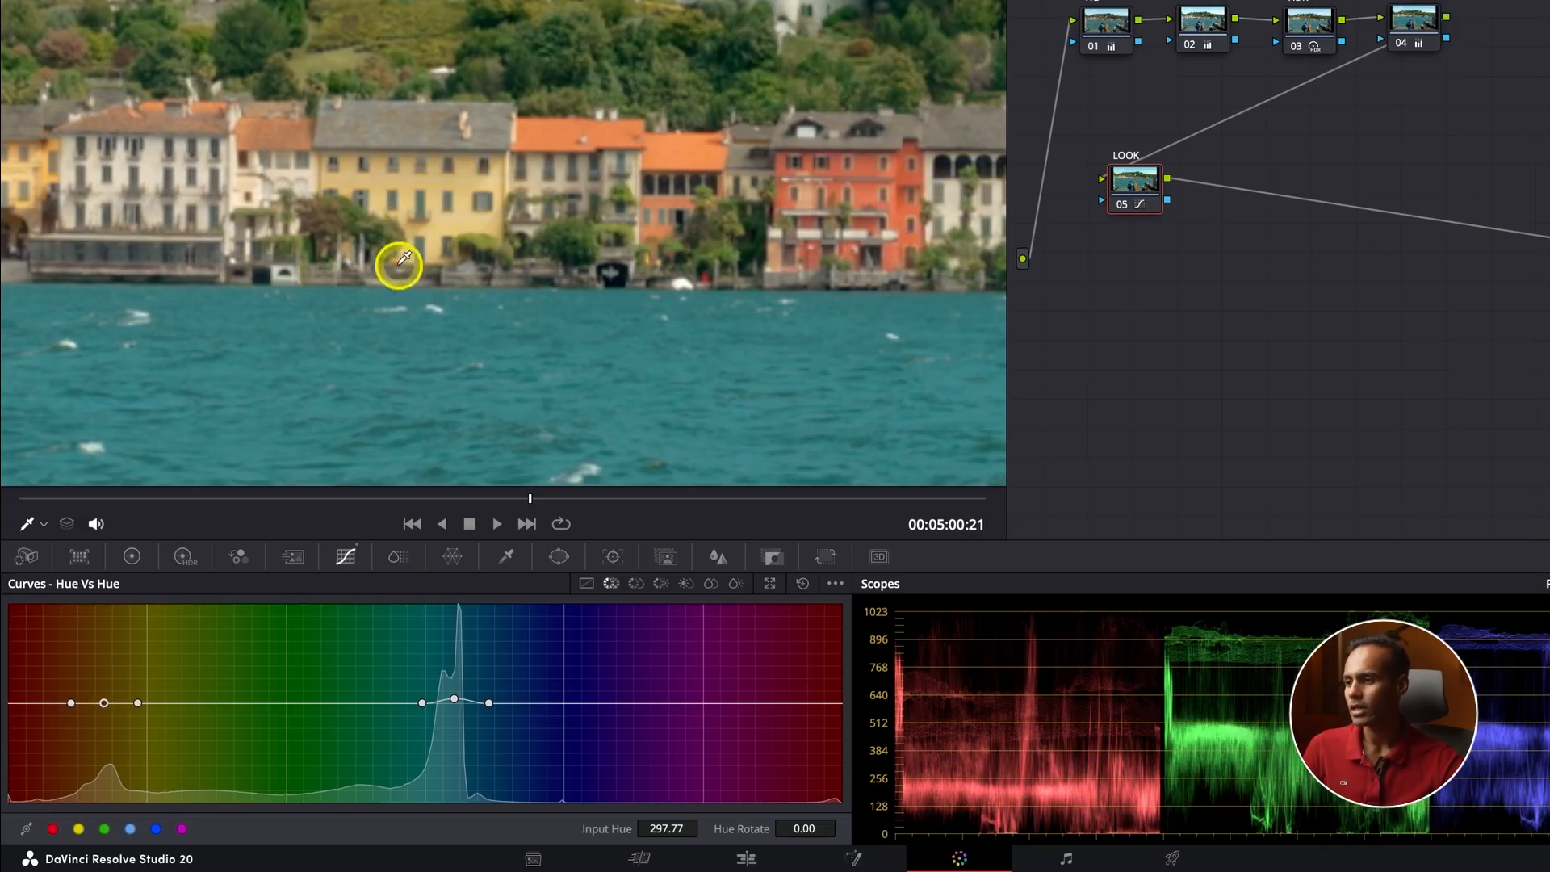
left_click(202, 703)
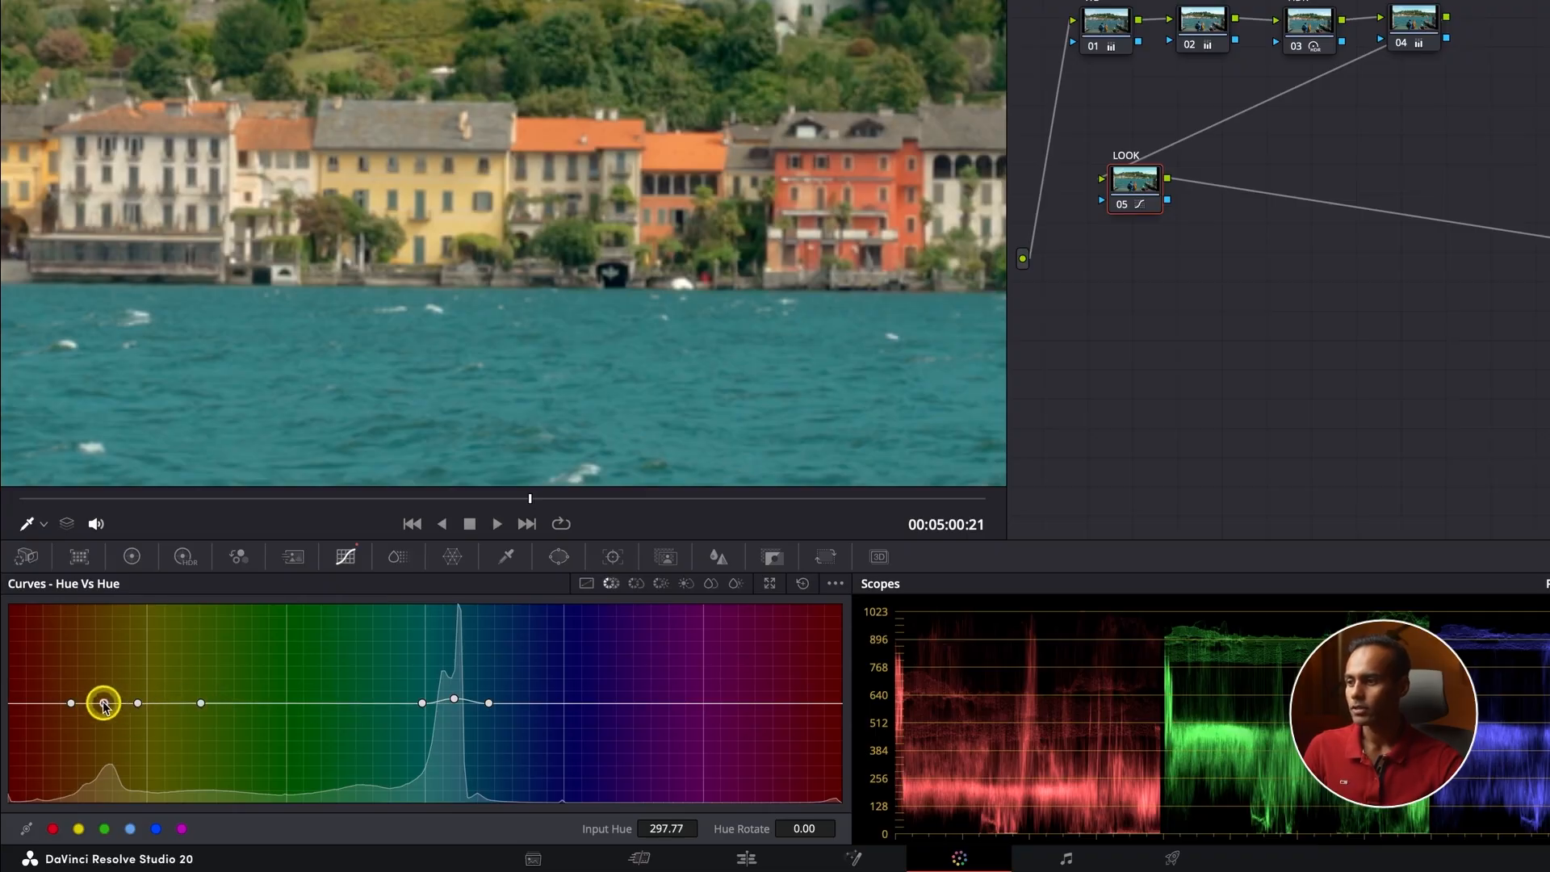
left_click_drag(103, 705, 102, 699)
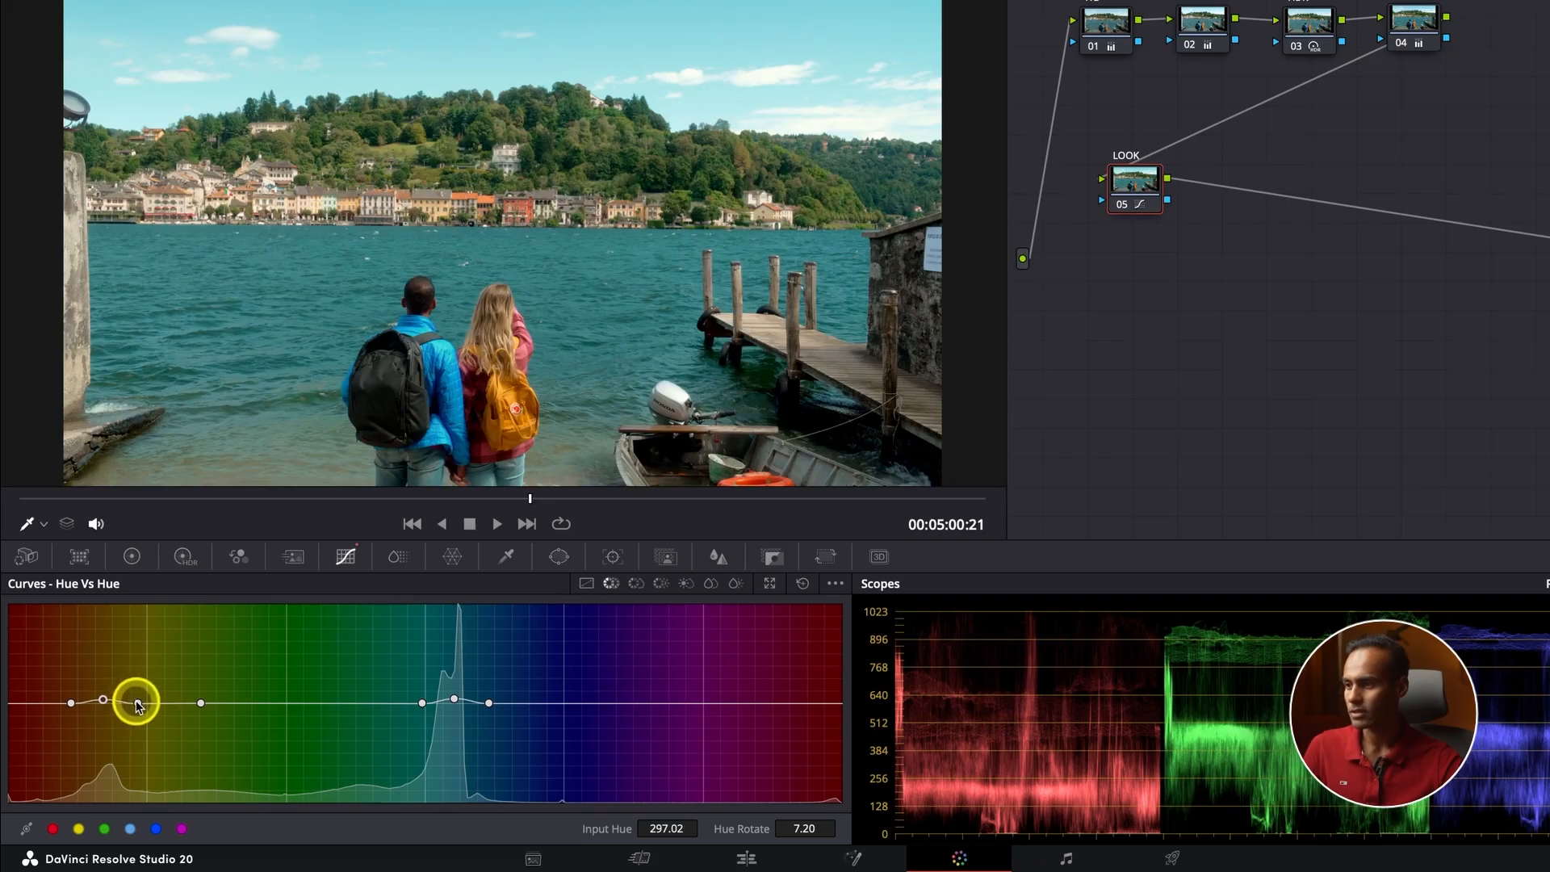
left_click_drag(137, 704, 136, 698)
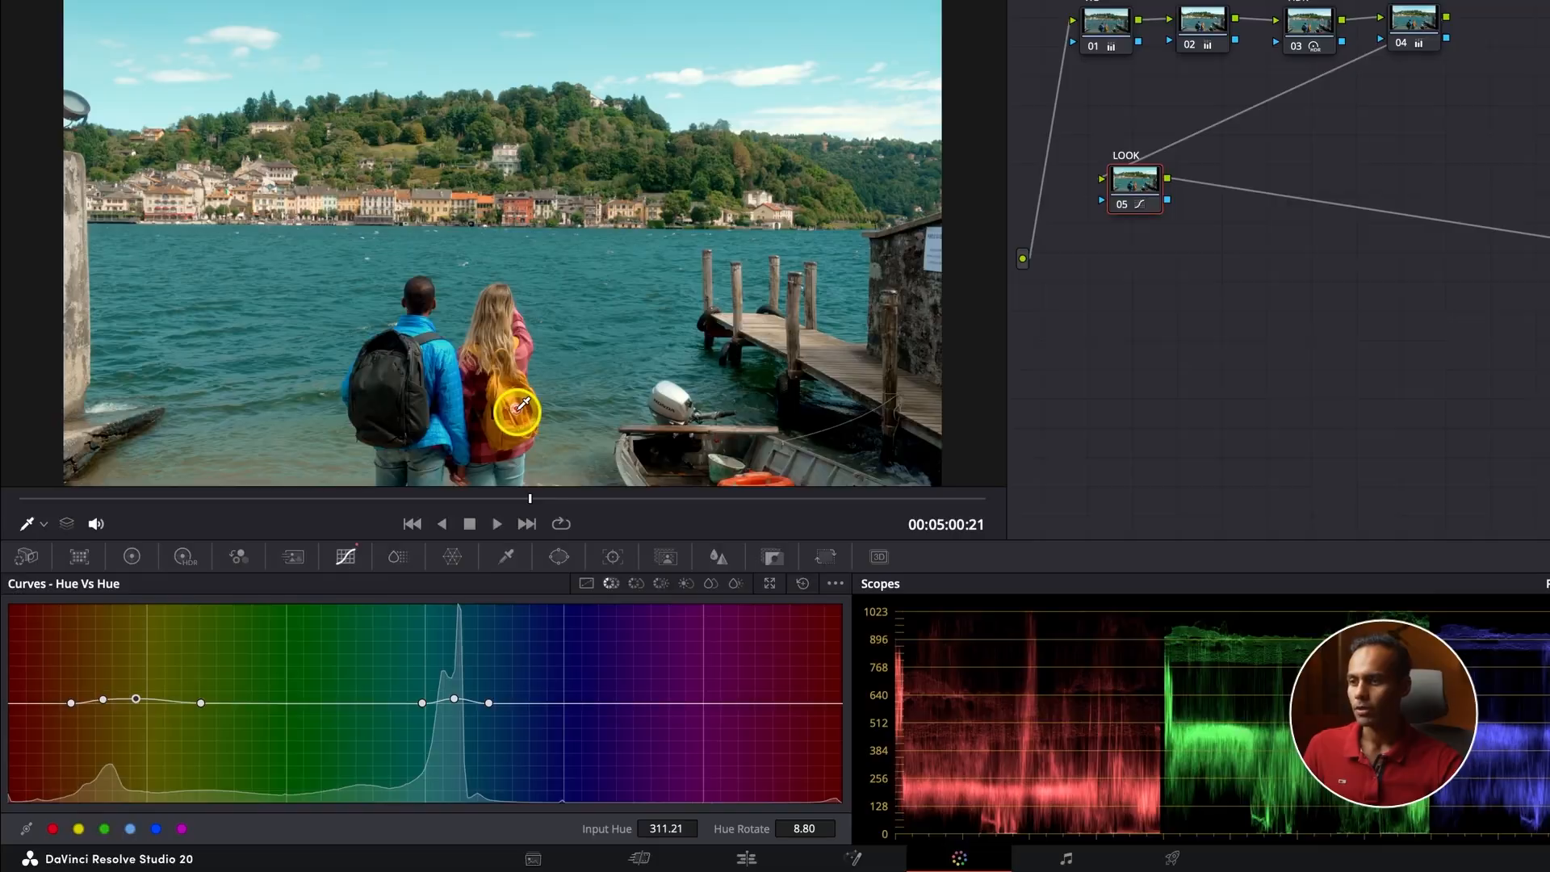
key("ctrl+f")
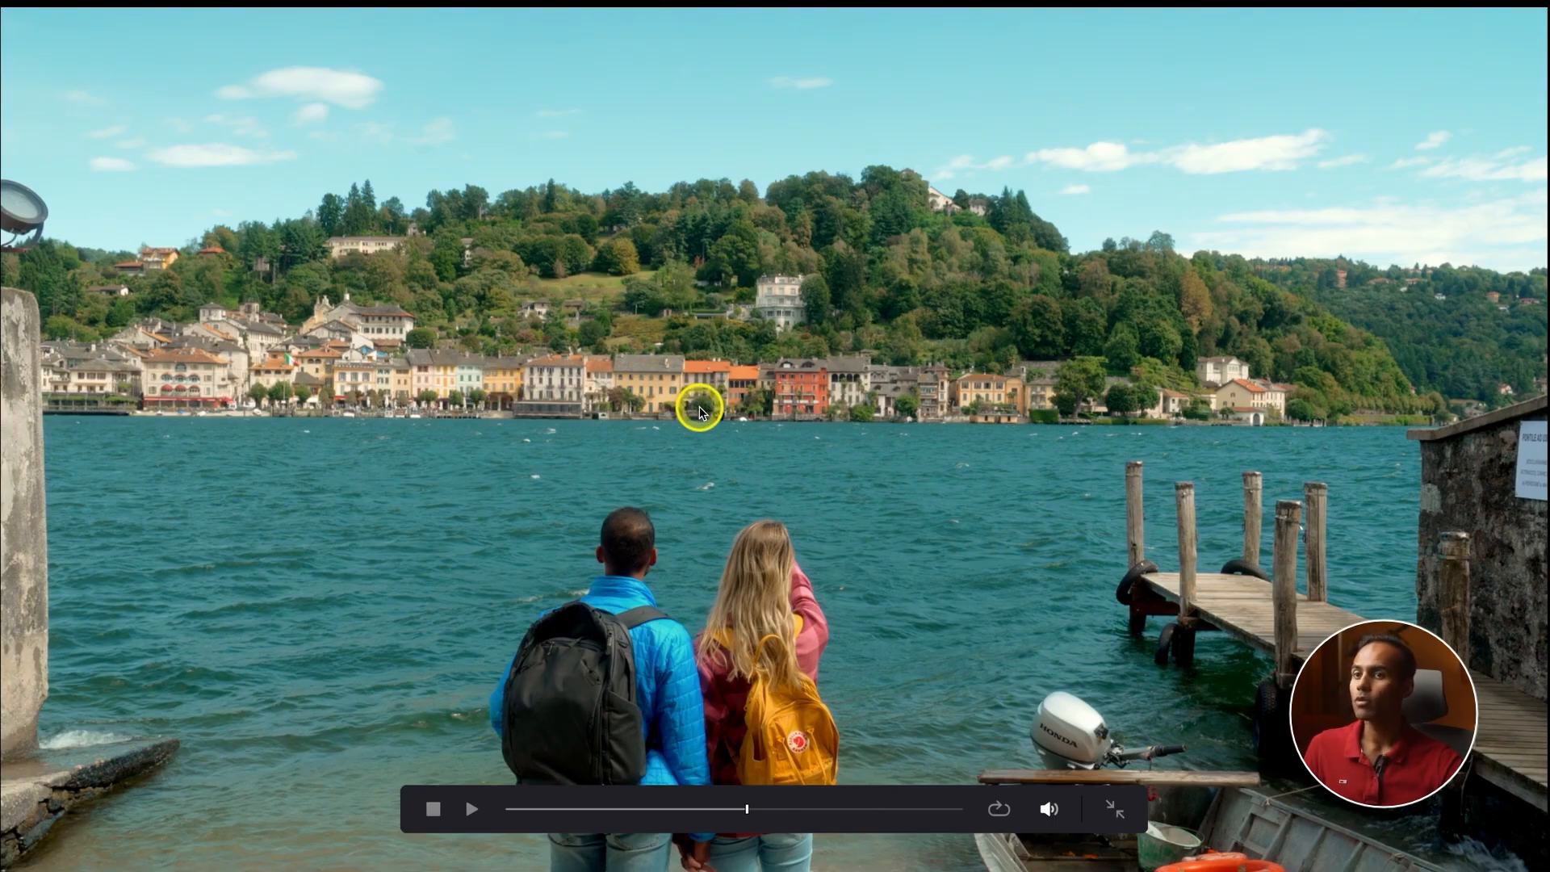
key("Escape")
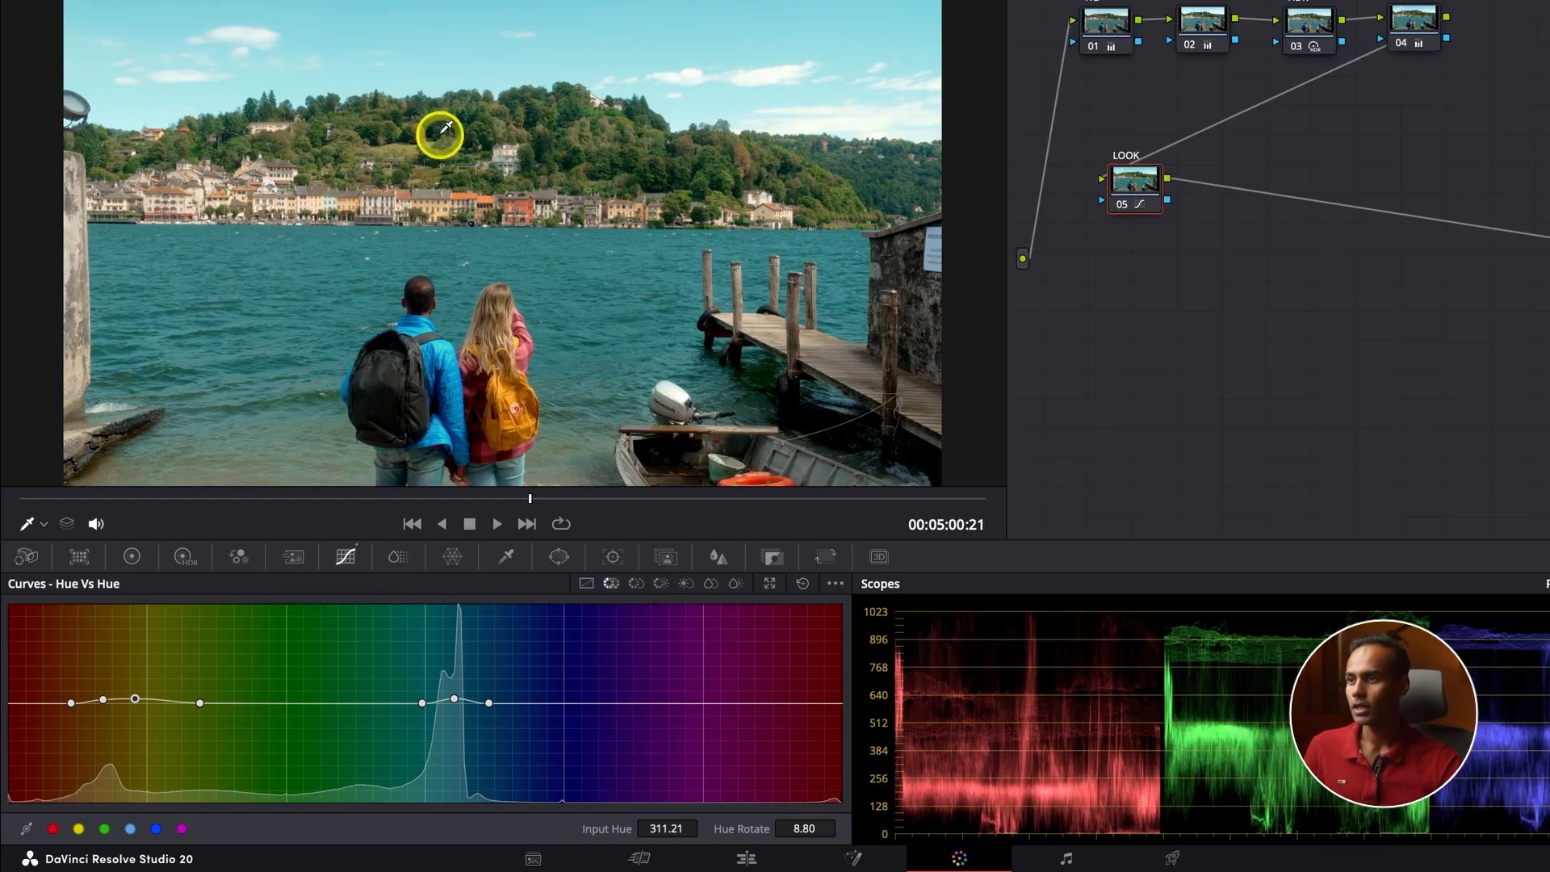
Step: Sample the hillside trees' green and tighten the yellow hue shift with an anchor point at input hue 313.51, hue rotate about -0.80
scroll(422, 146, "up", 2)
scroll(420, 151, "up", 2)
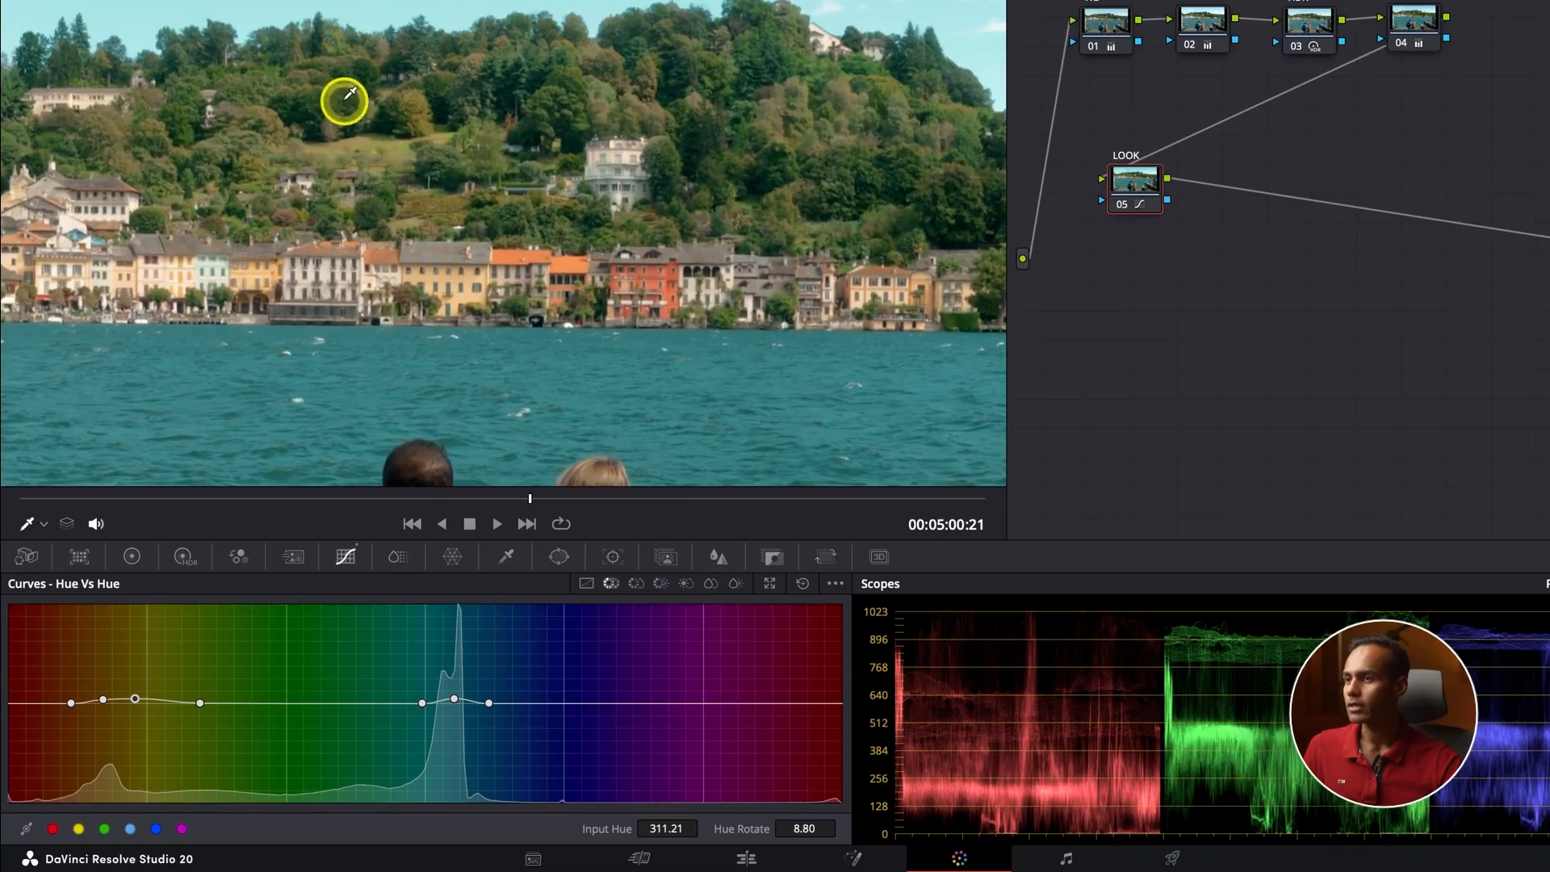
left_click(349, 106)
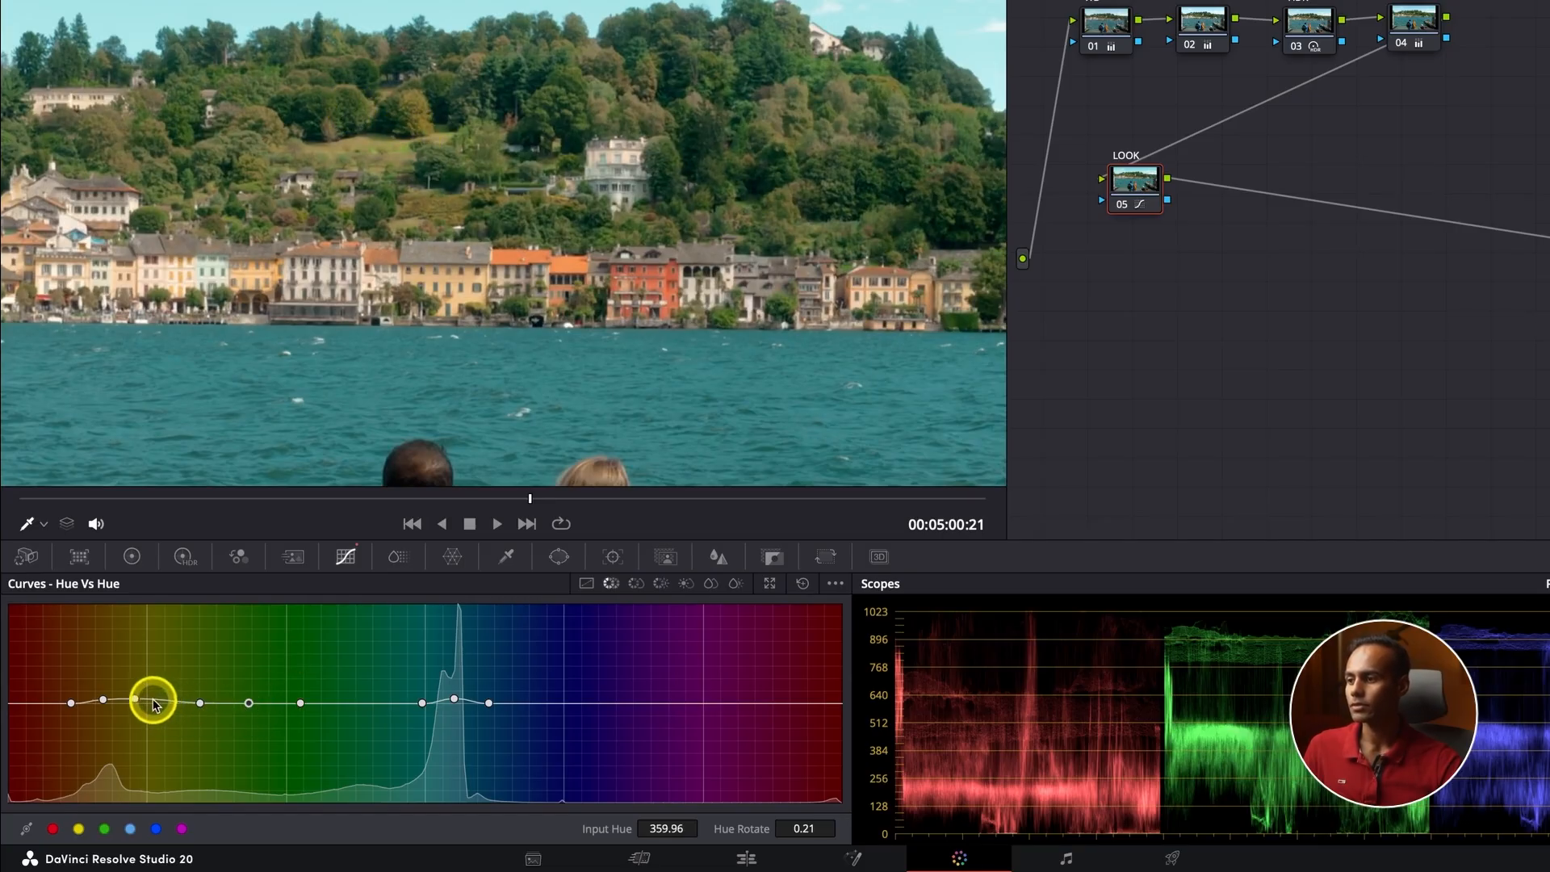
left_click_drag(156, 705, 151, 705)
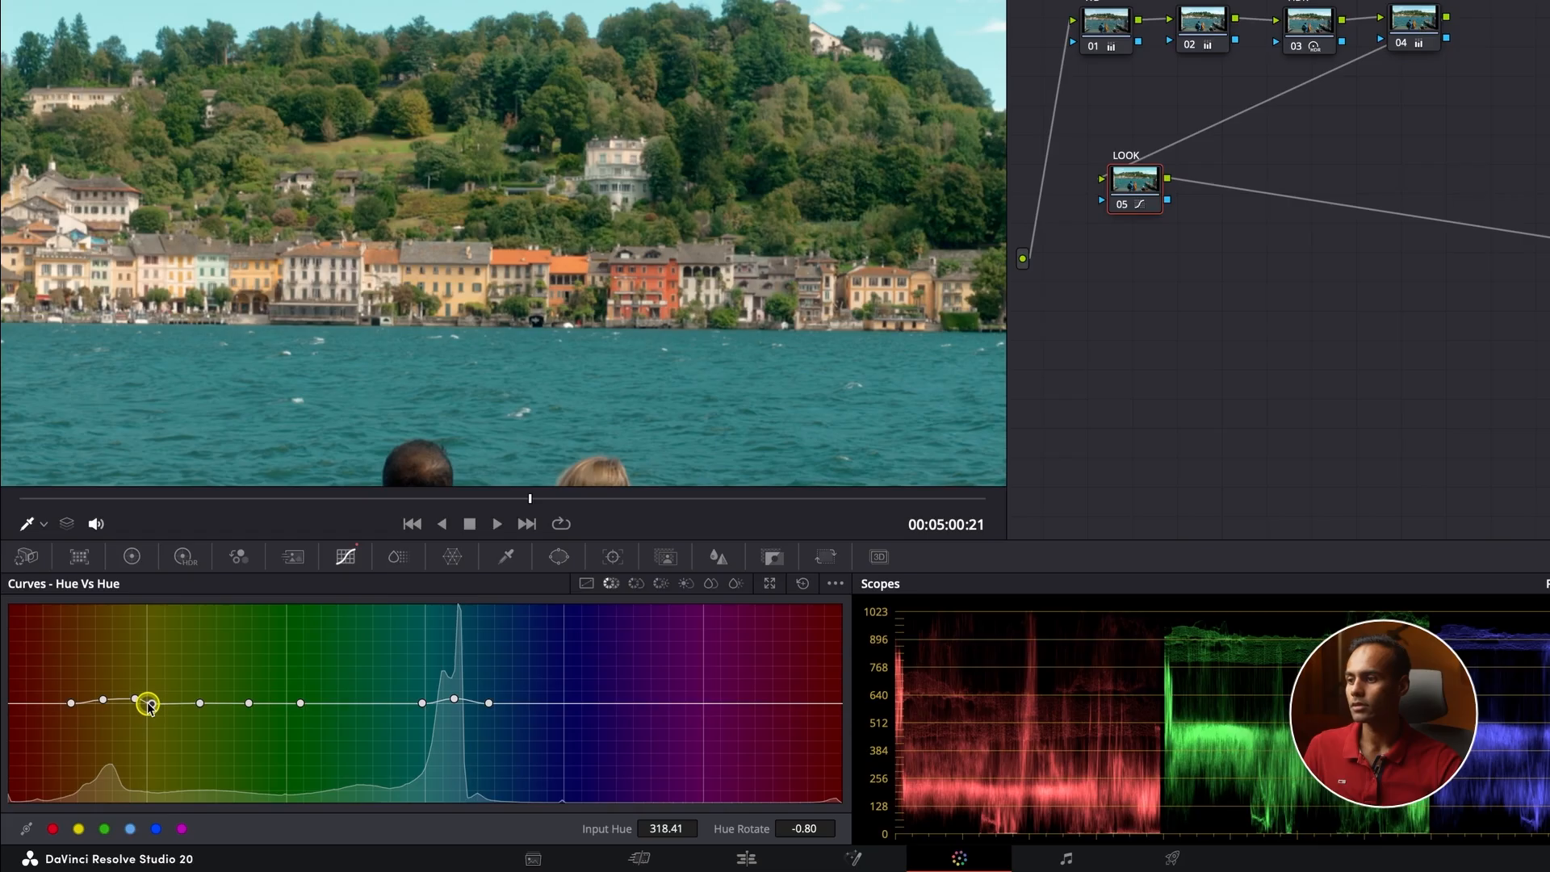
mouse_move(150, 708)
left_mouse_down()
mouse_move(94, 702)
mouse_move(130, 702)
left_mouse_up()
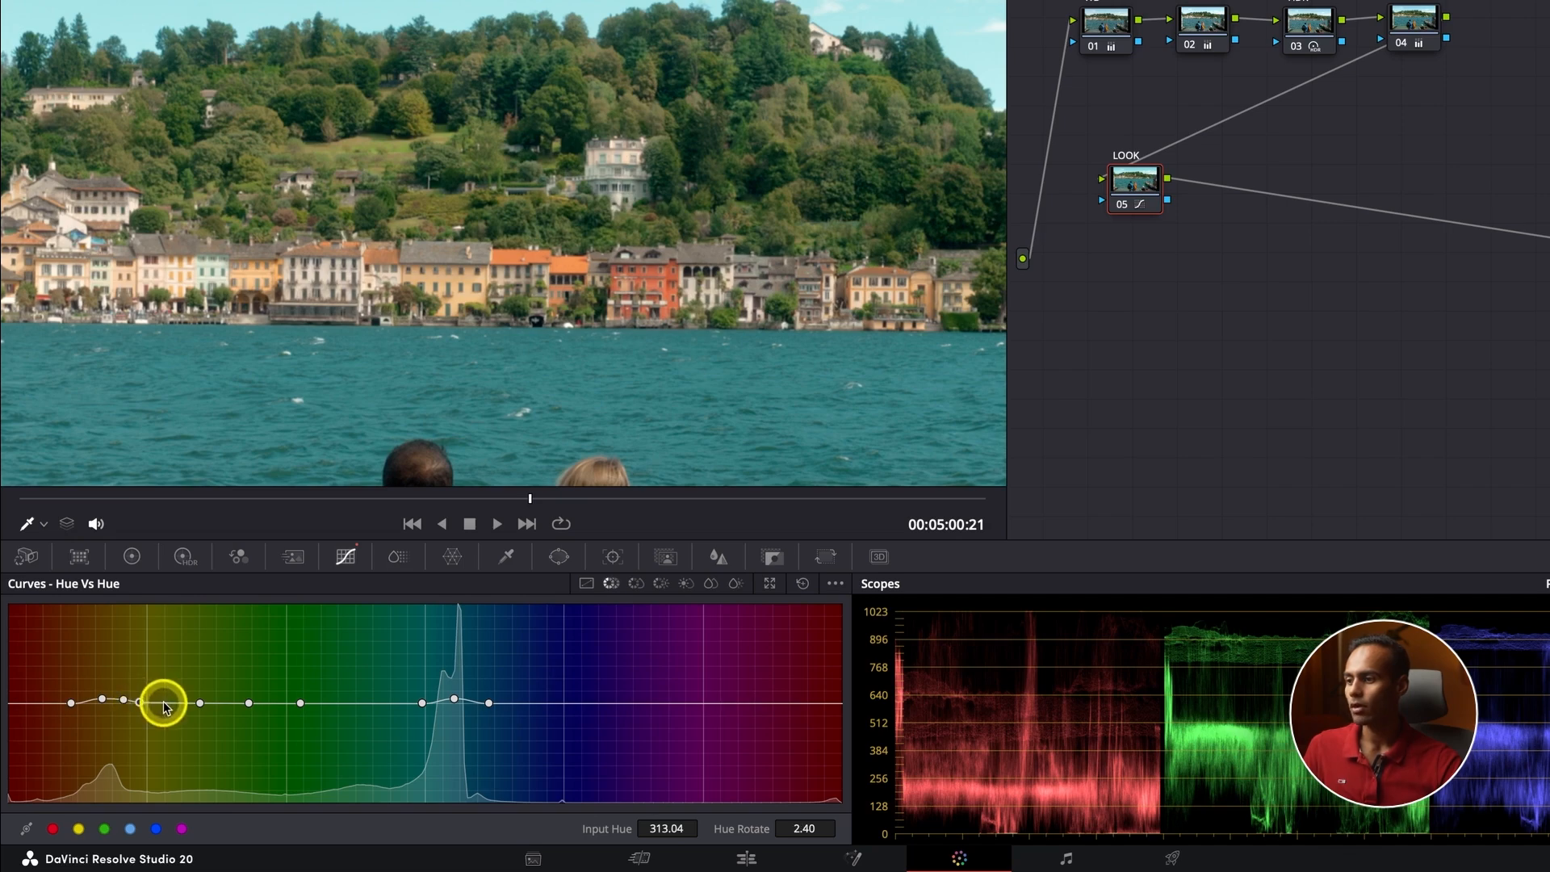
left_click_drag(141, 702, 141, 708)
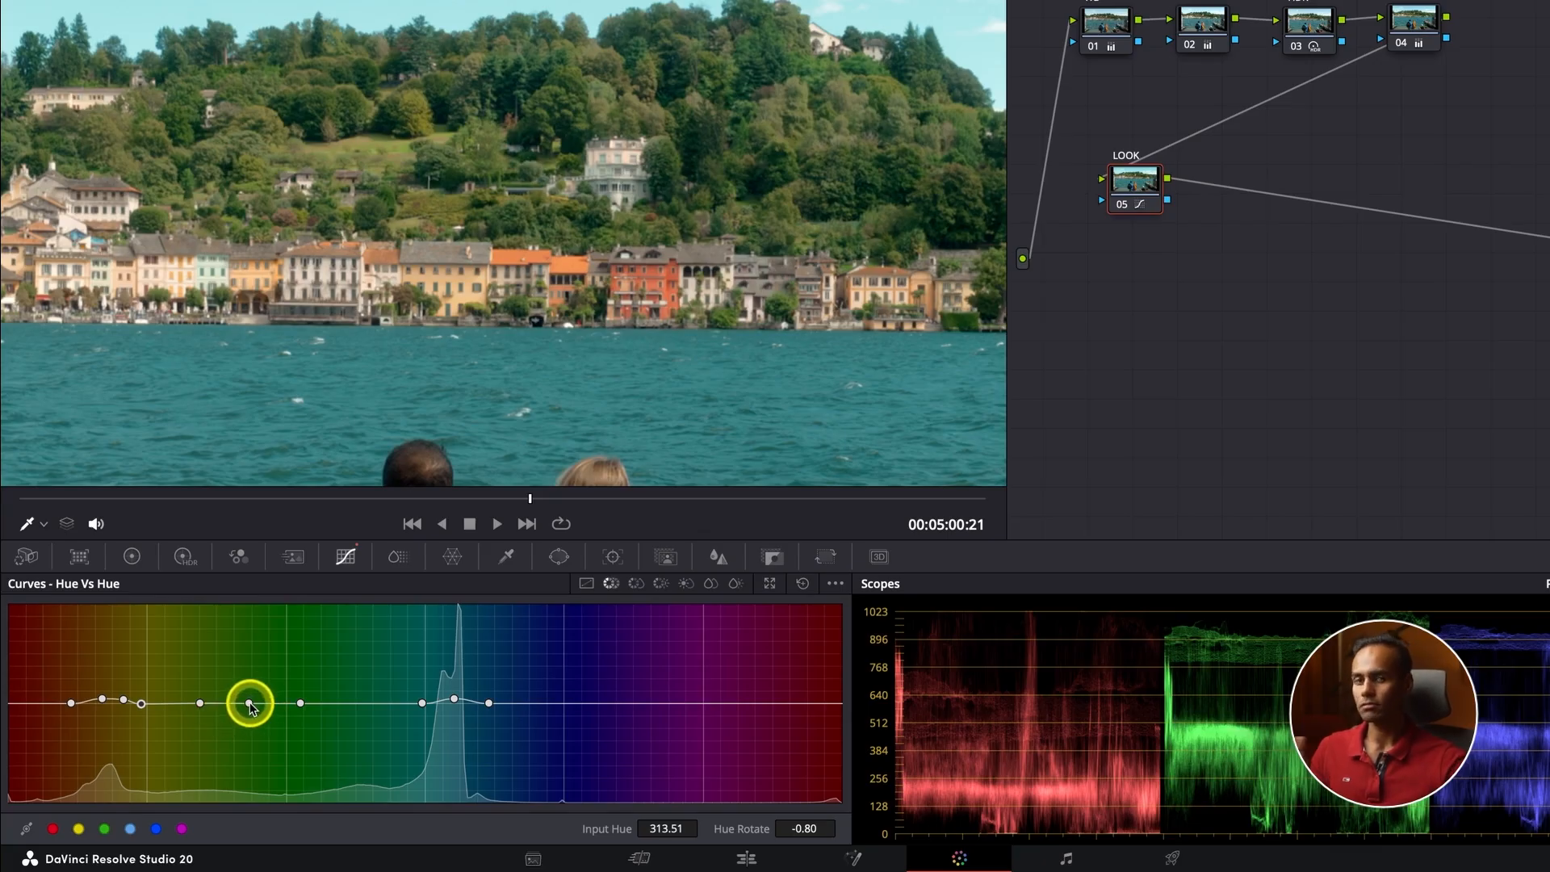
Step: Anchor the Hue Vs Hue curve at input hue 324.24 and shift the trees' green point at 358.36 to -20.00 hue rotate
left_click(250, 704)
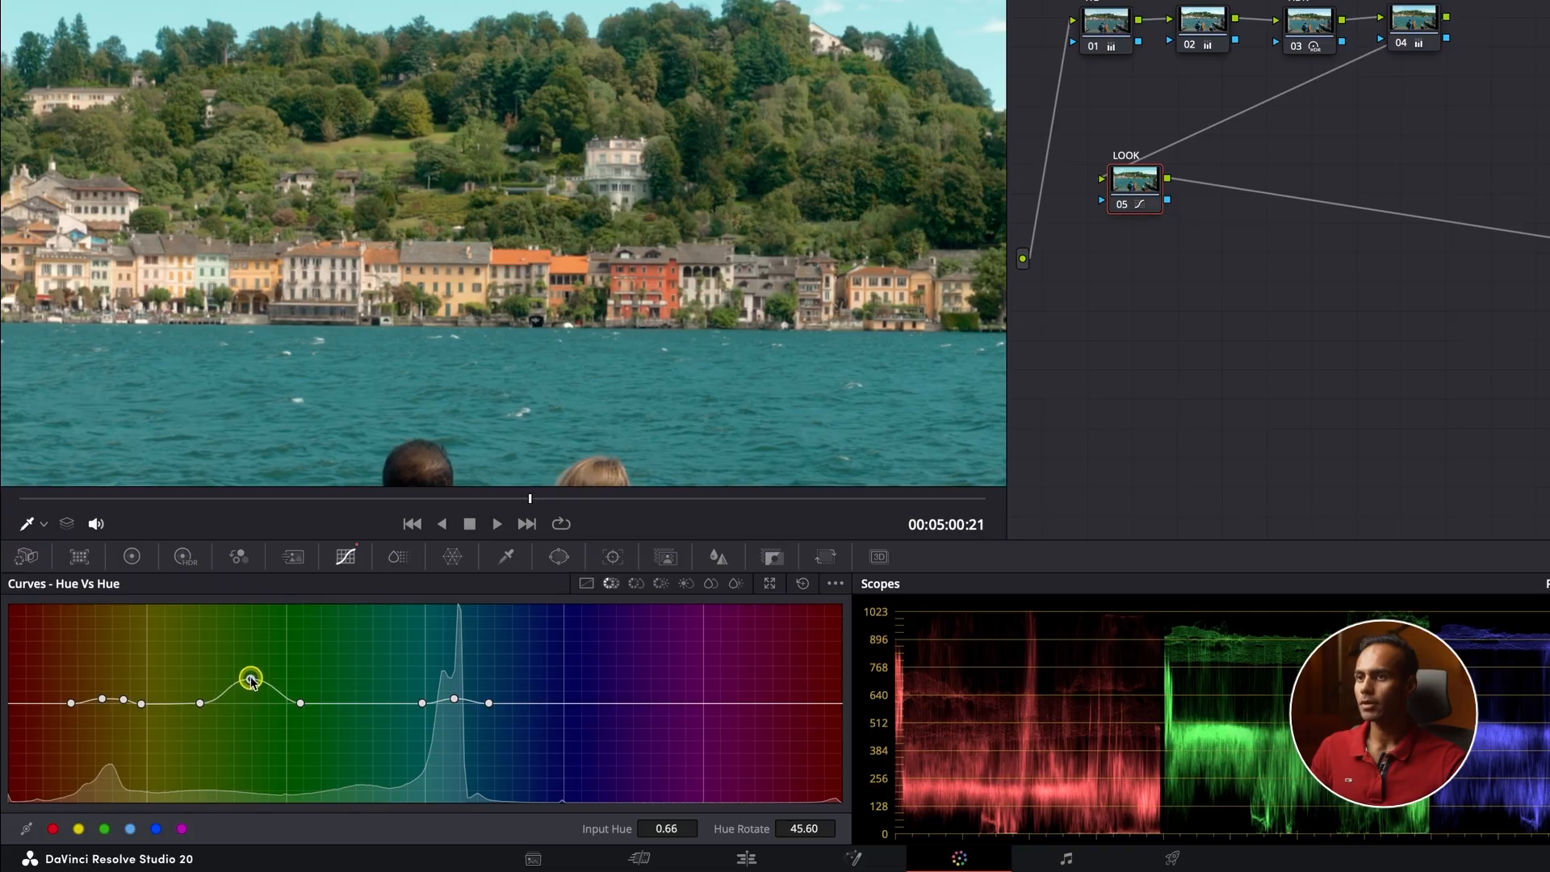
left_click_drag(252, 671, 254, 639)
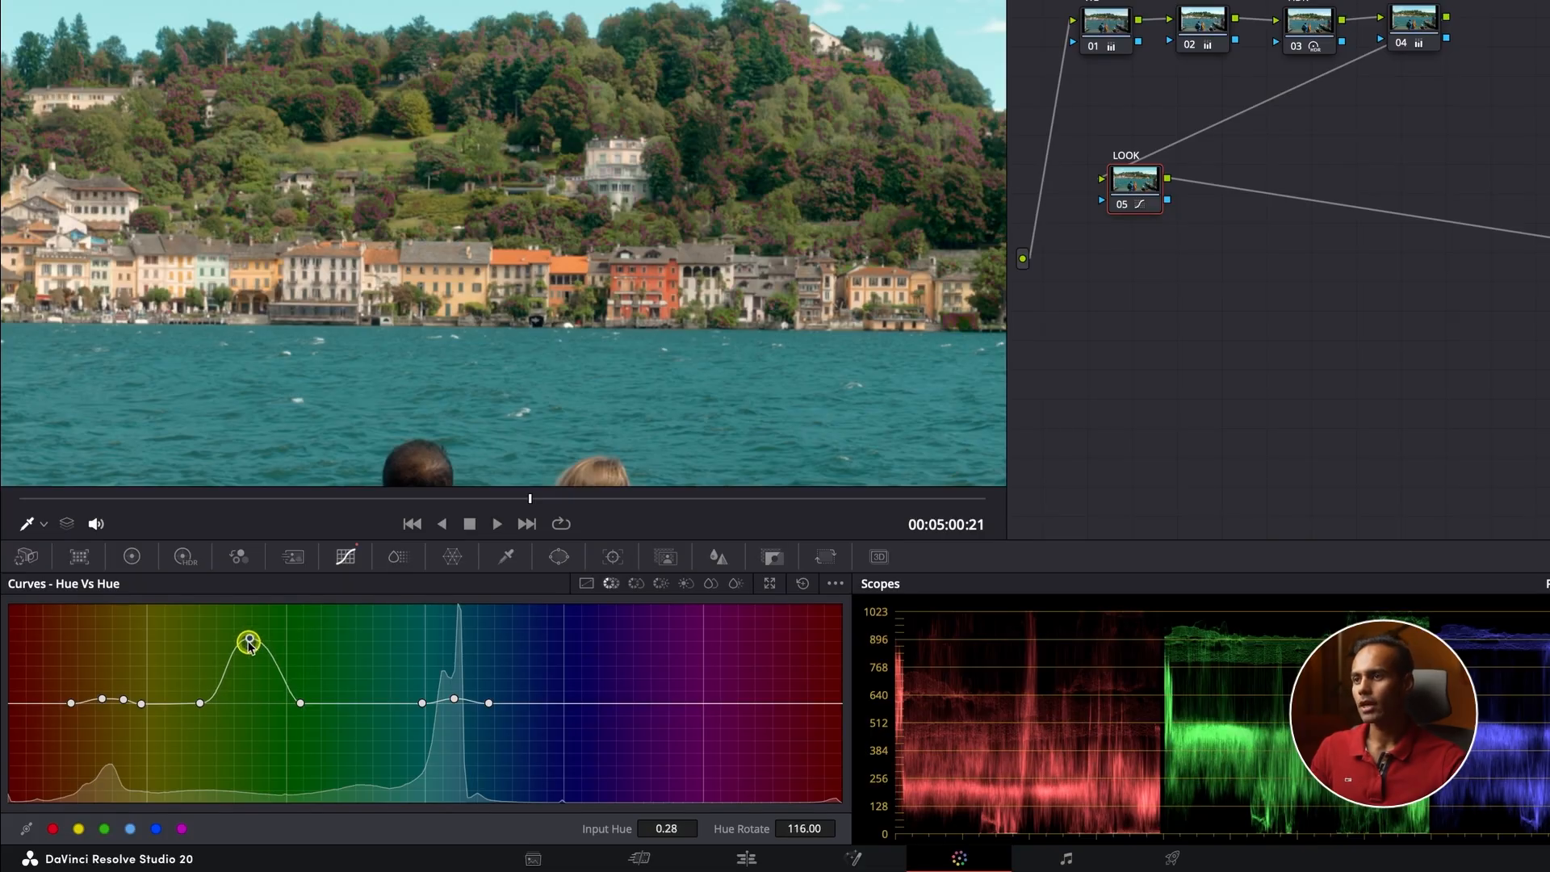
left_click_drag(241, 667, 235, 711)
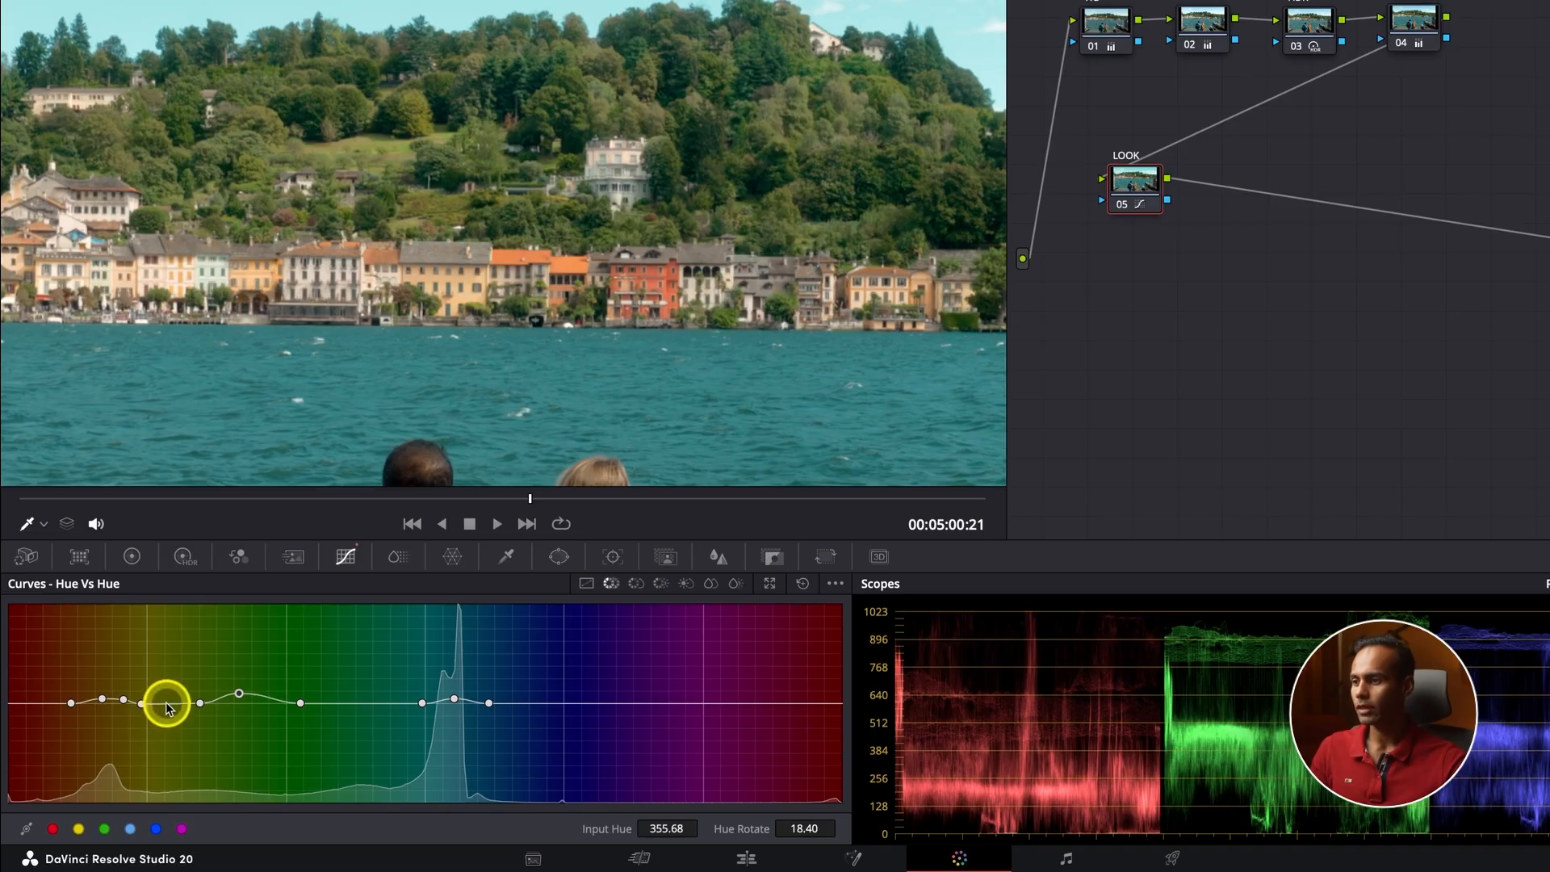
left_click(200, 702)
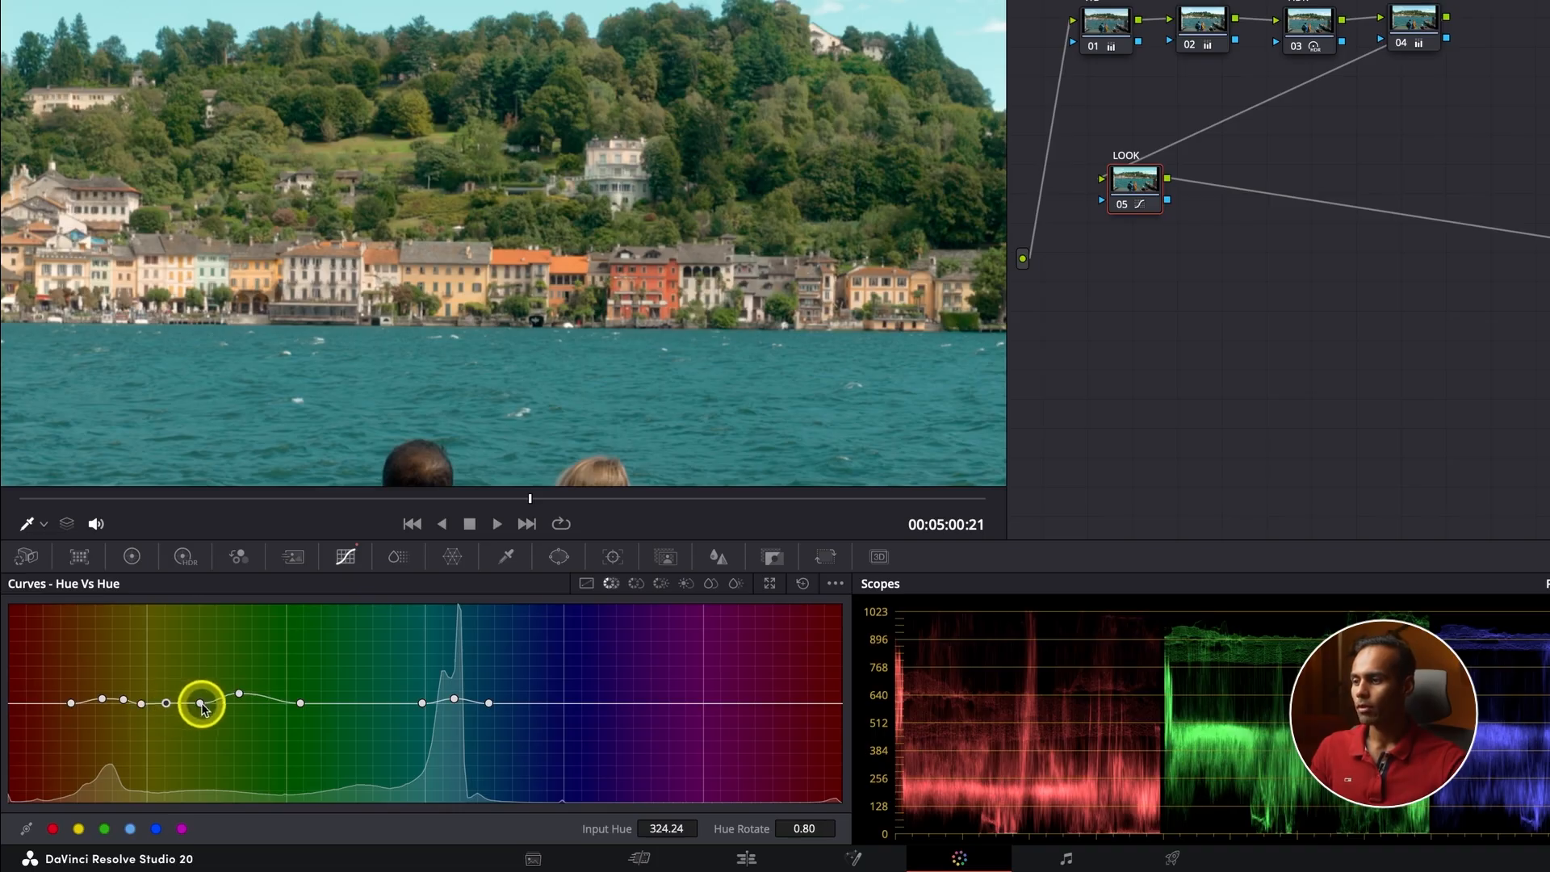
left_click(241, 693)
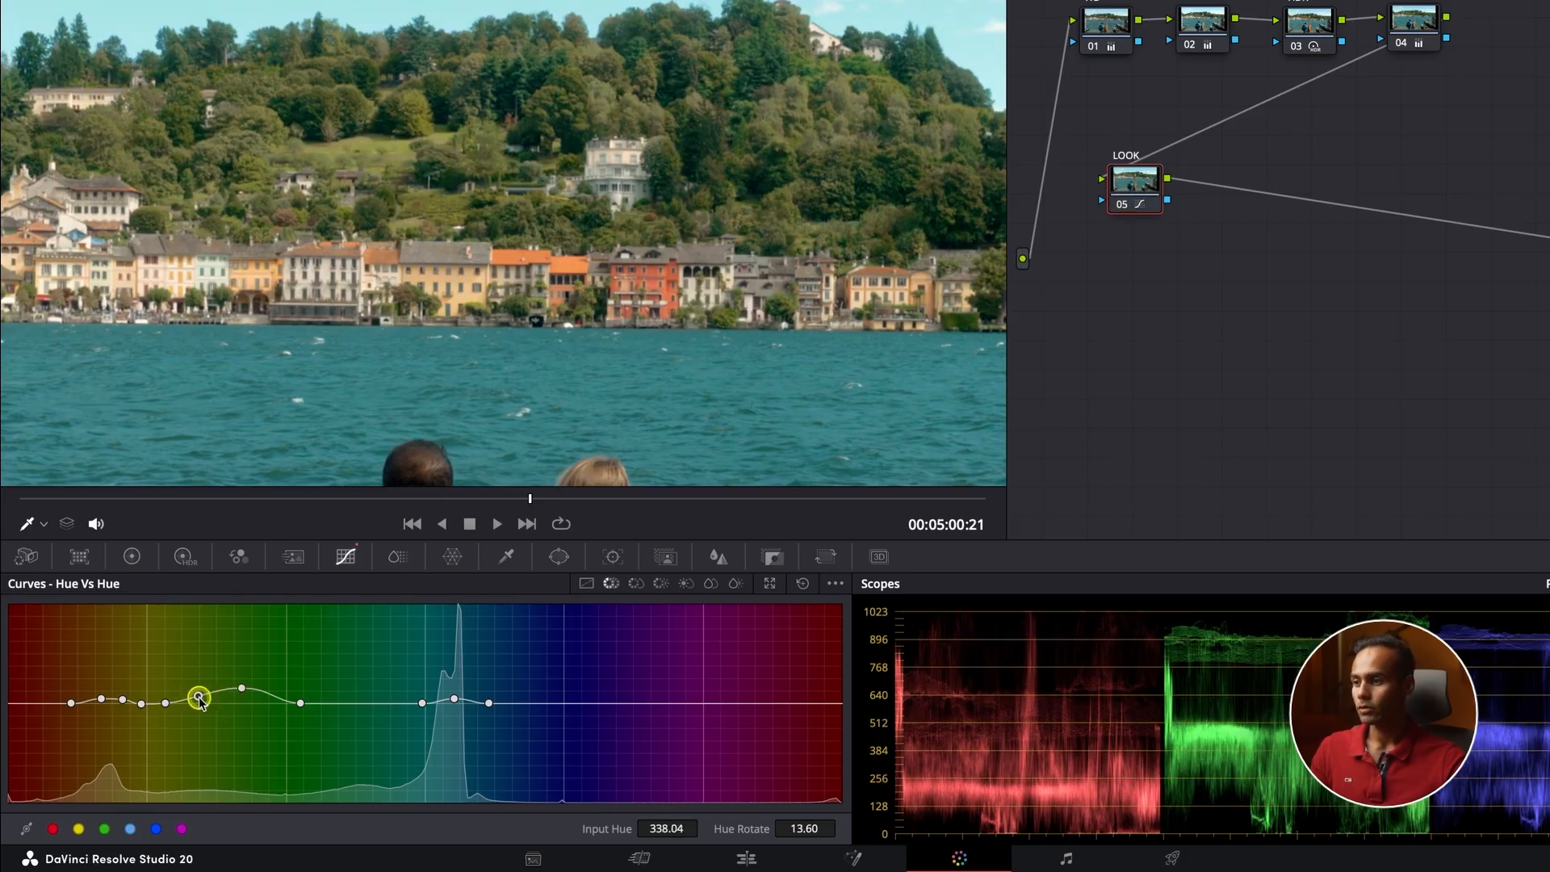
left_click_drag(243, 688, 244, 696)
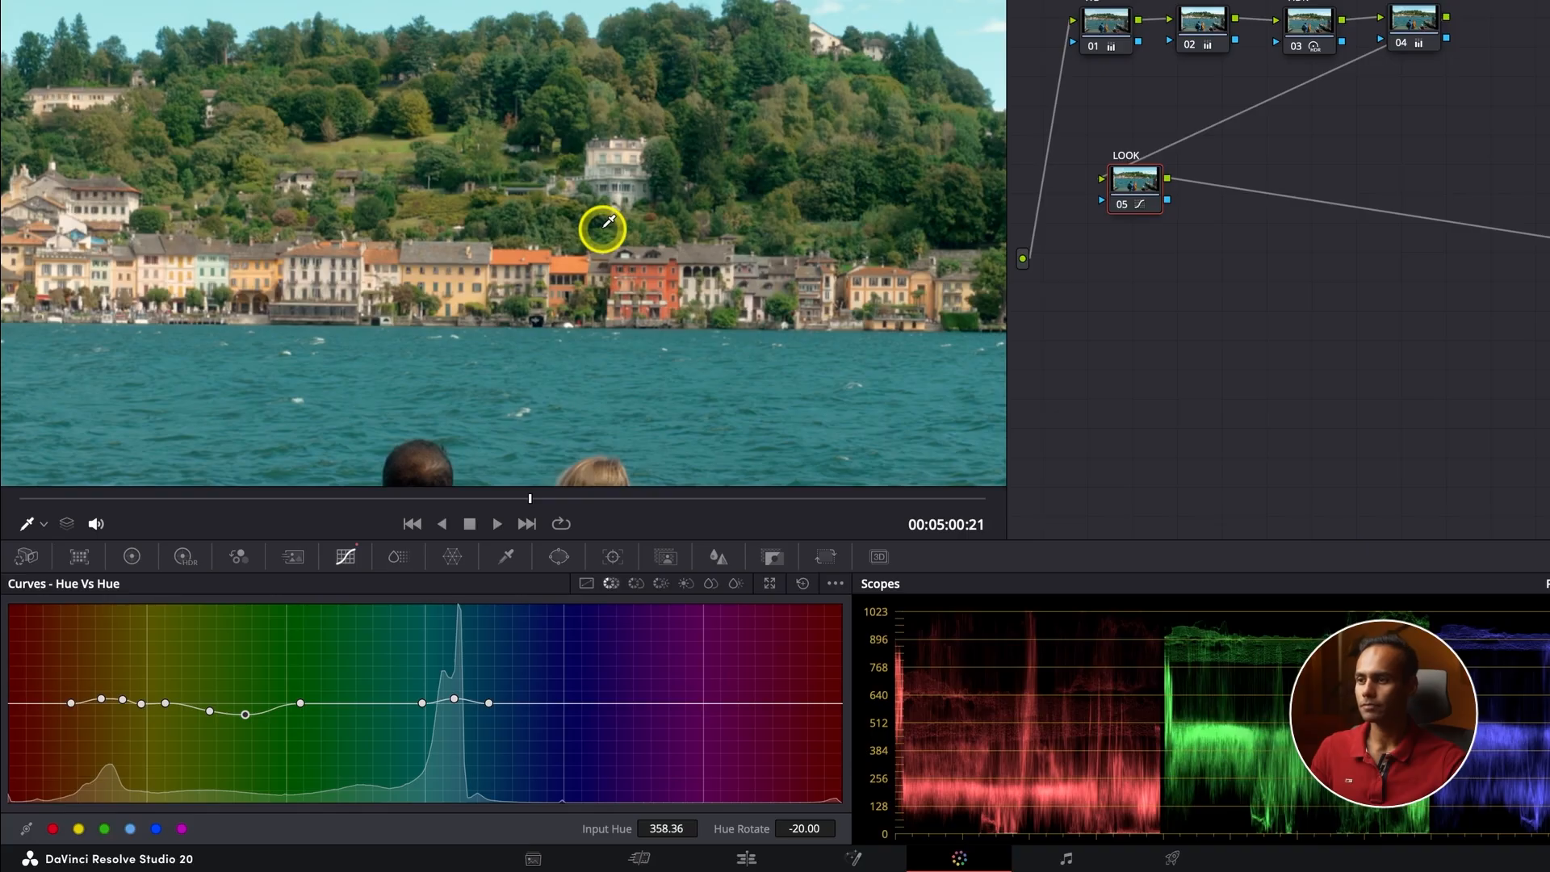
Step: Compare the lake image with the LOOK node off and on, and examine the whole frame full screen
key("ctrl+d")
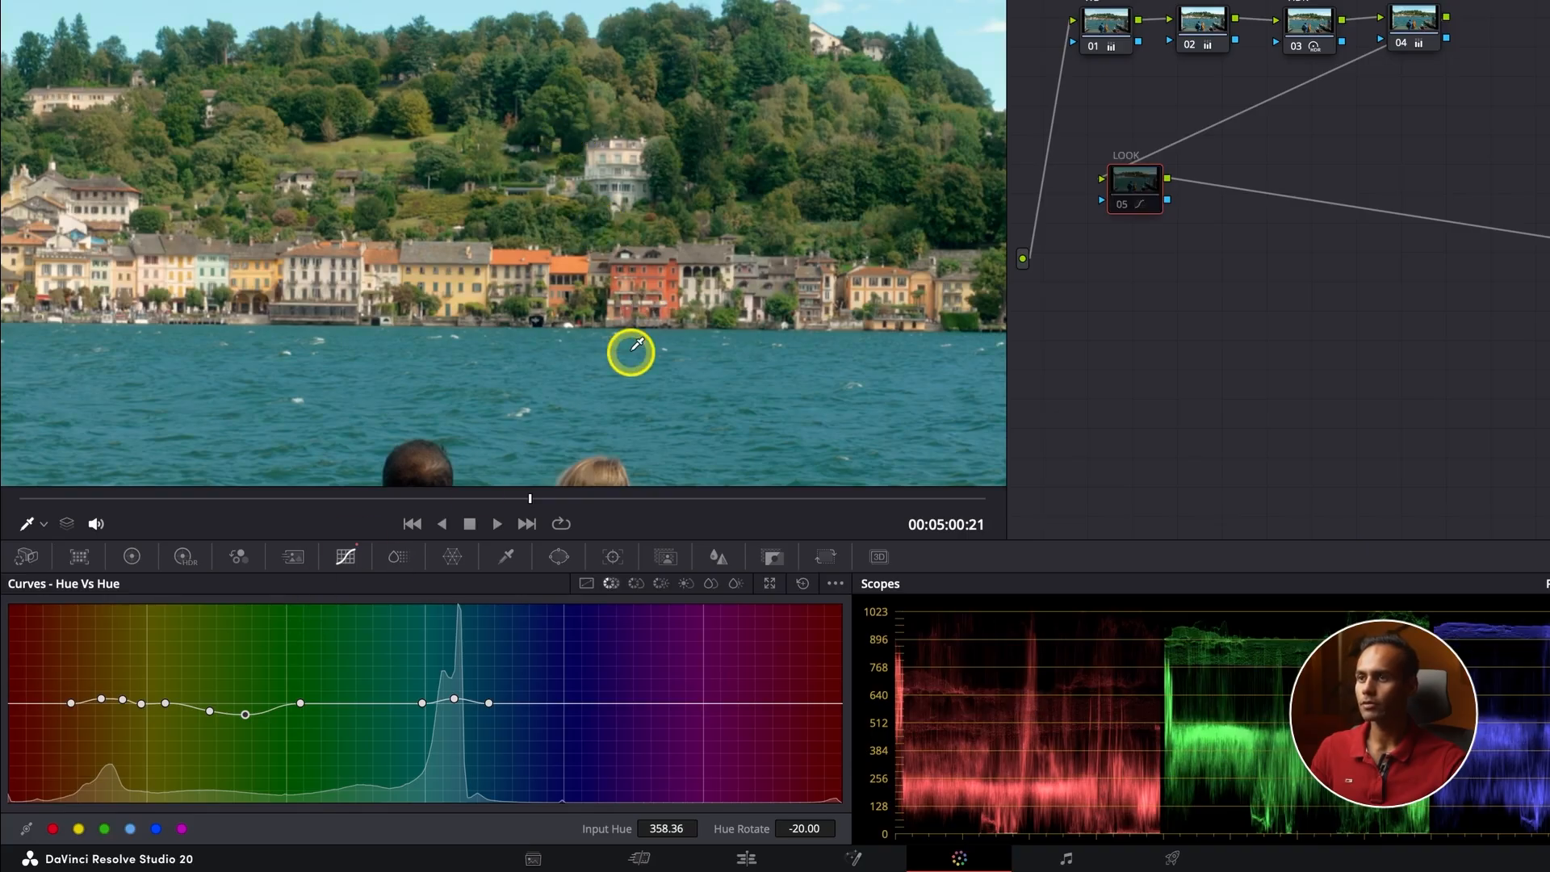
key("ctrl+d")
key("ctrl+d")
key("ctrl+d")
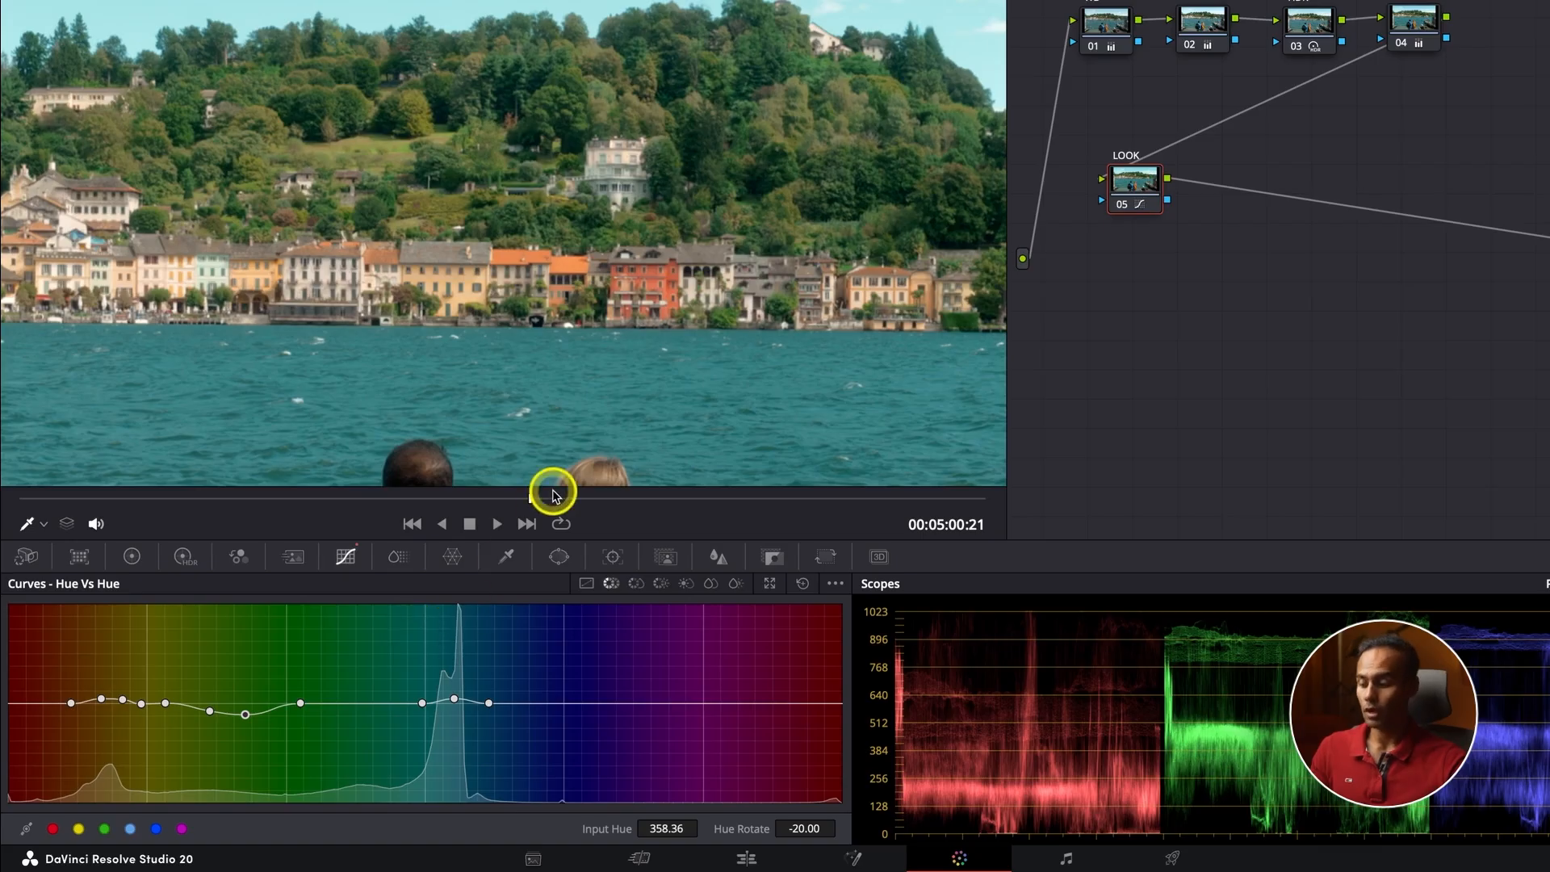
key("shift+z")
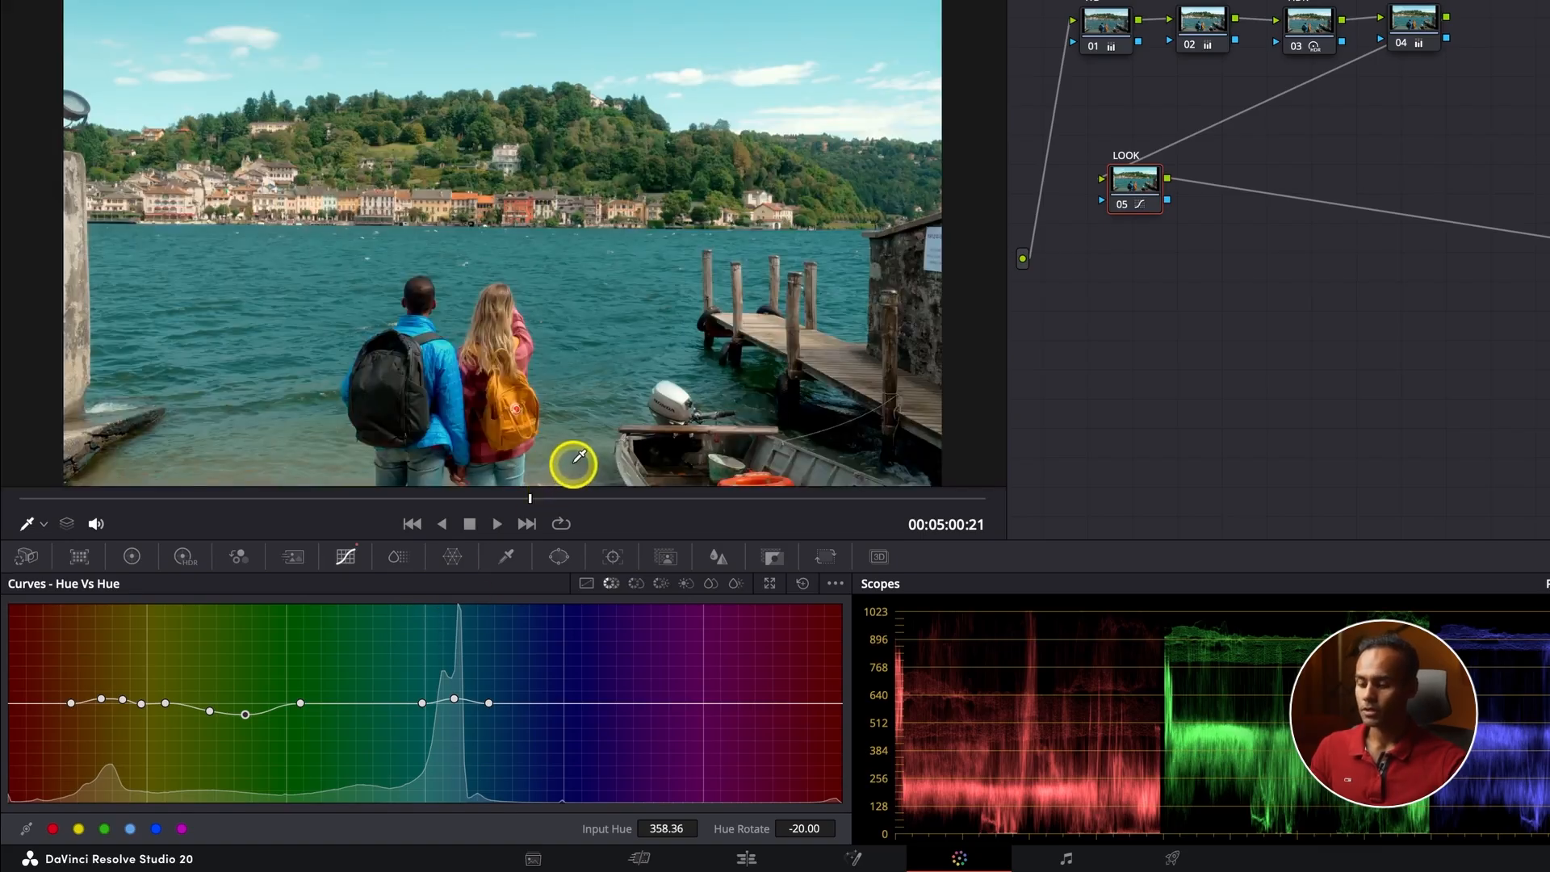
key("ctrl+f")
mouse_move(779, 602)
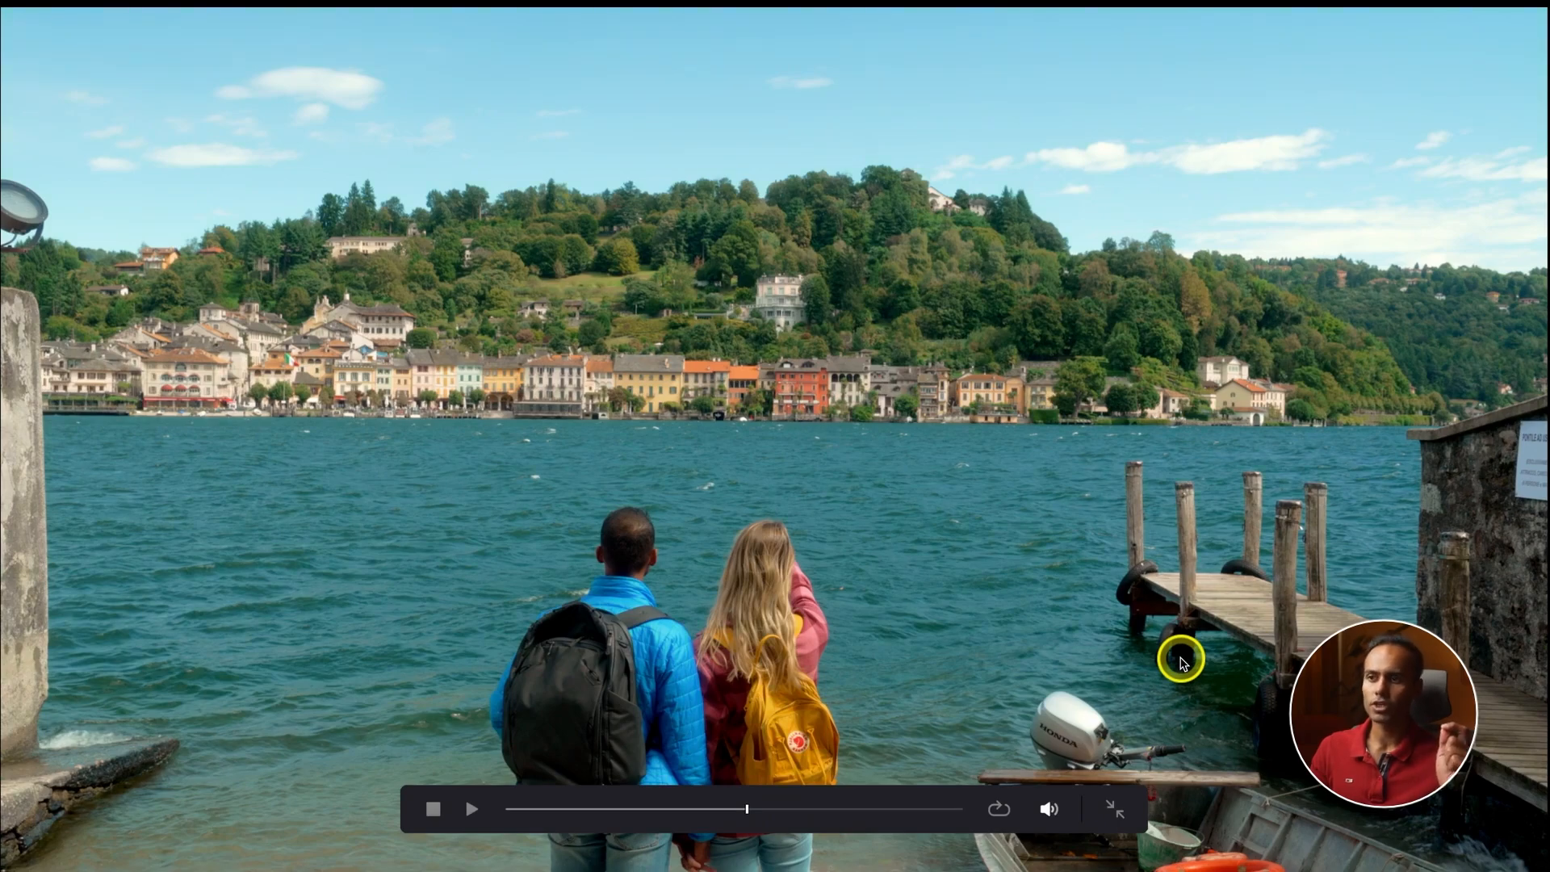
key("ctrl+f")
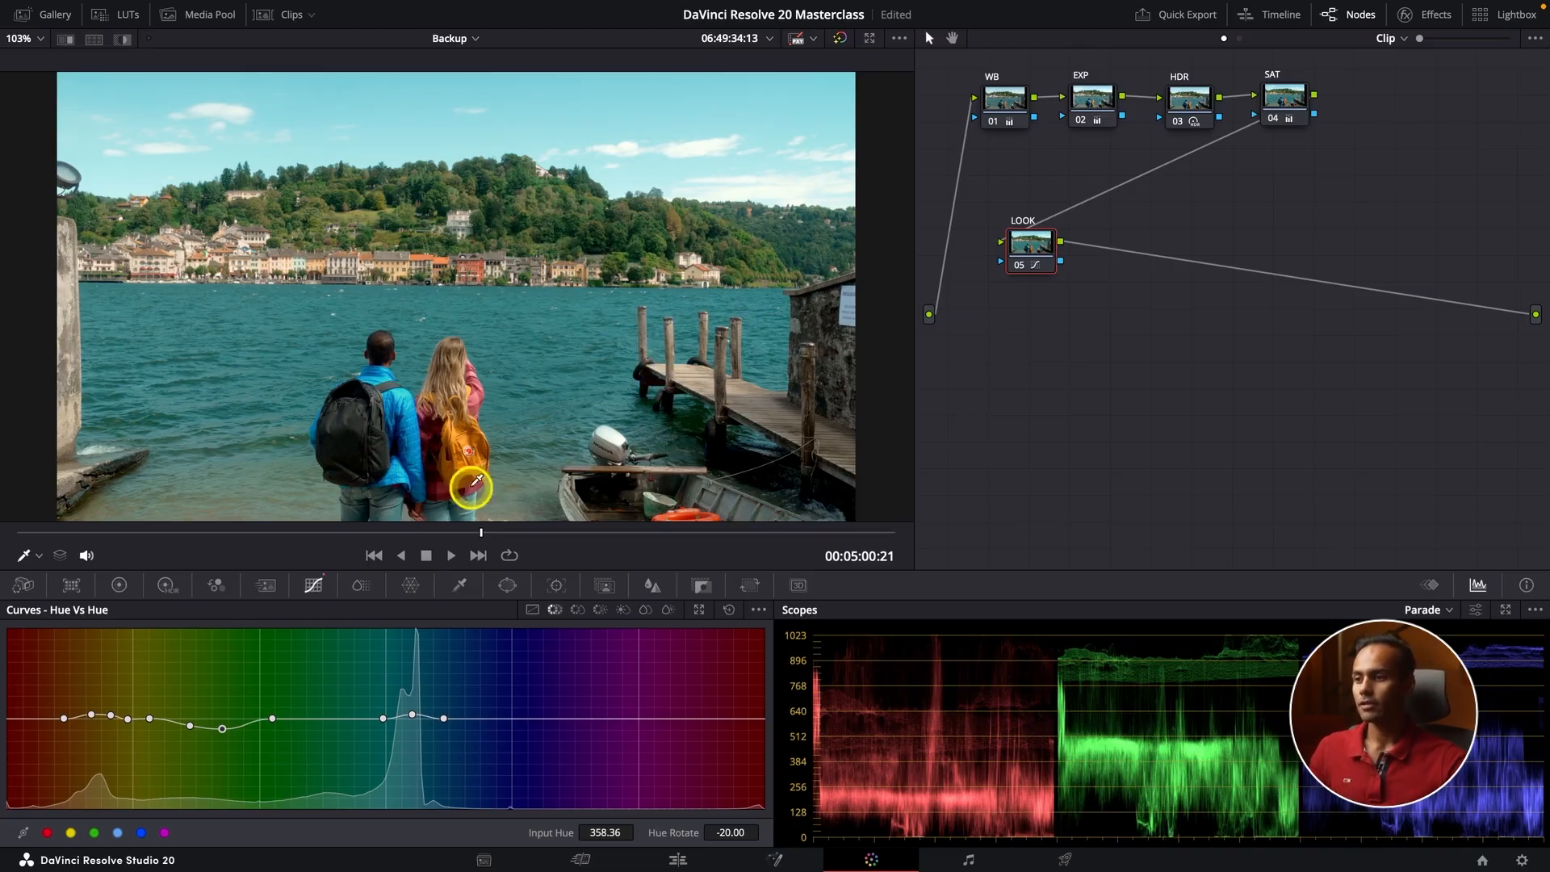
Step: Return to editing and add the C2804.MP4 clip to Video 1 of the Backup timeline, directly after C2406.MP4
left_click(677, 859)
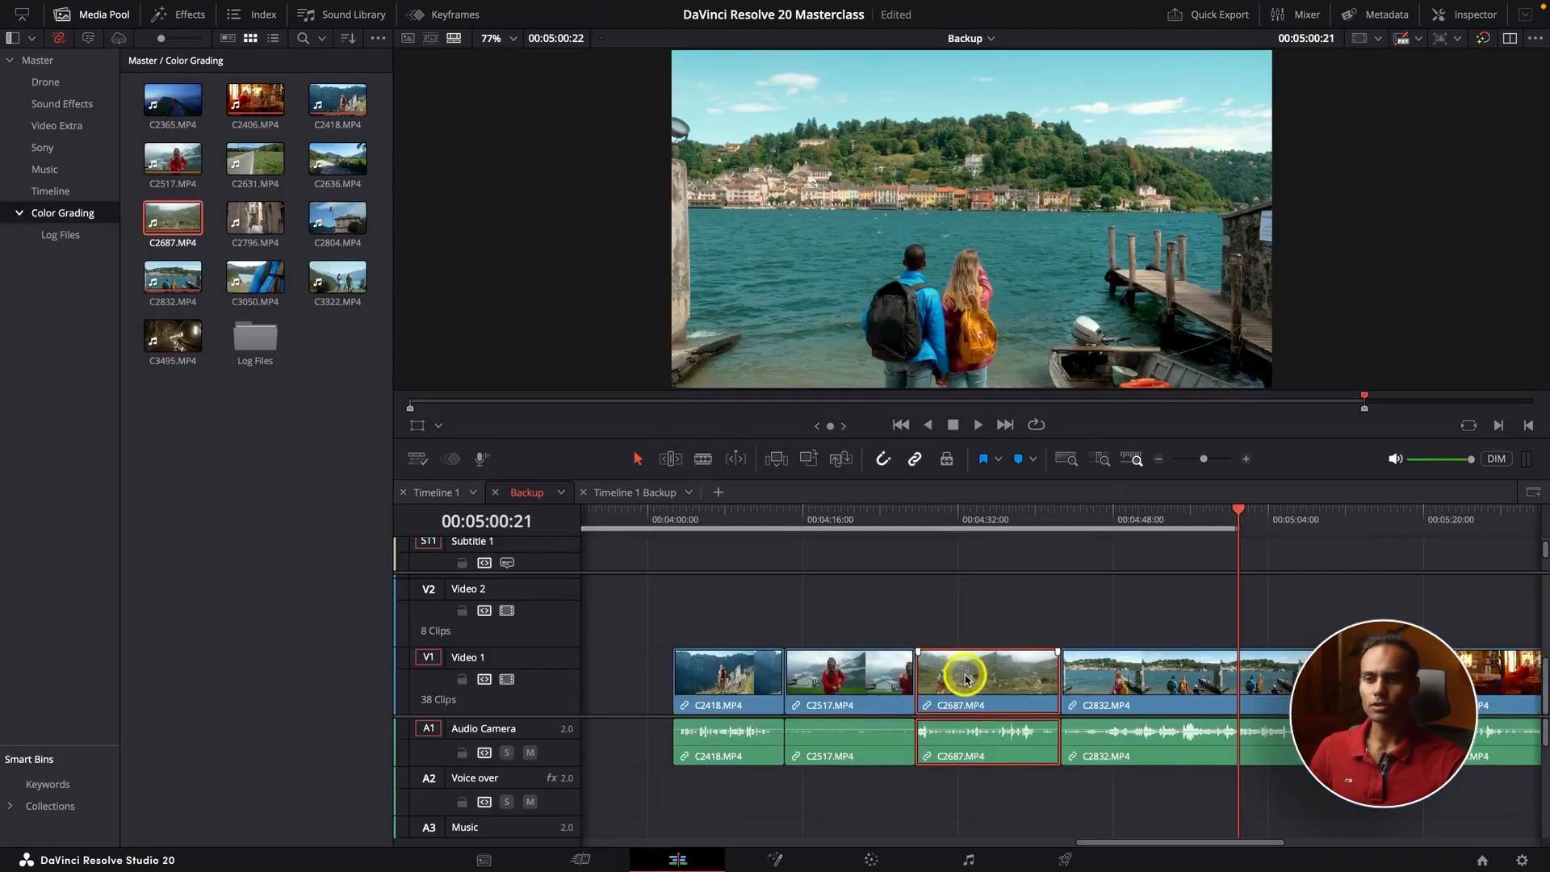
key("super+minus")
key("super+equal")
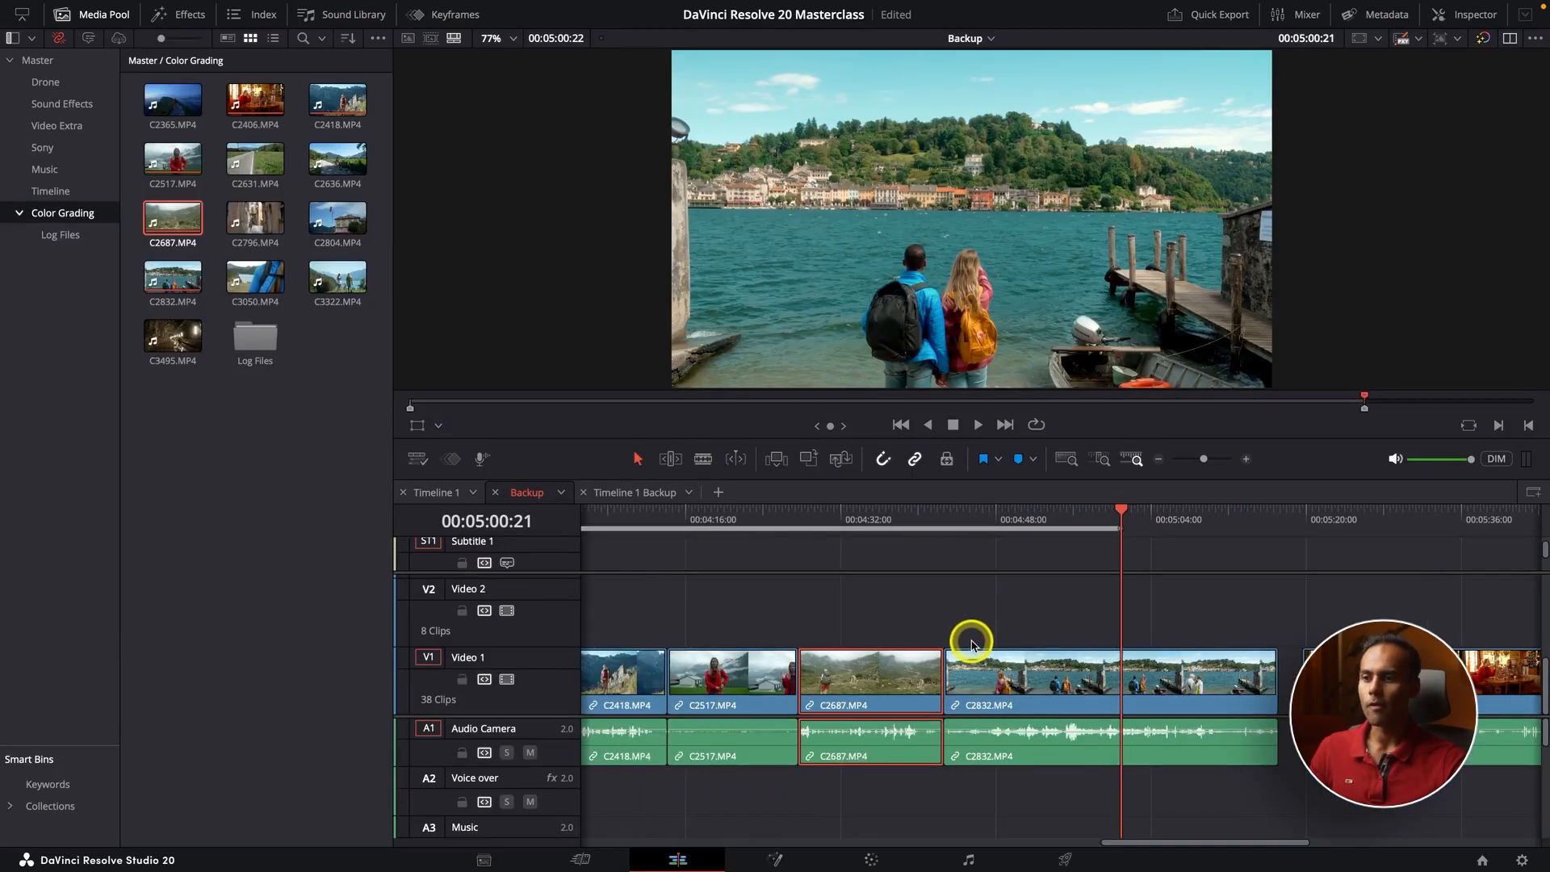
key("super+minus")
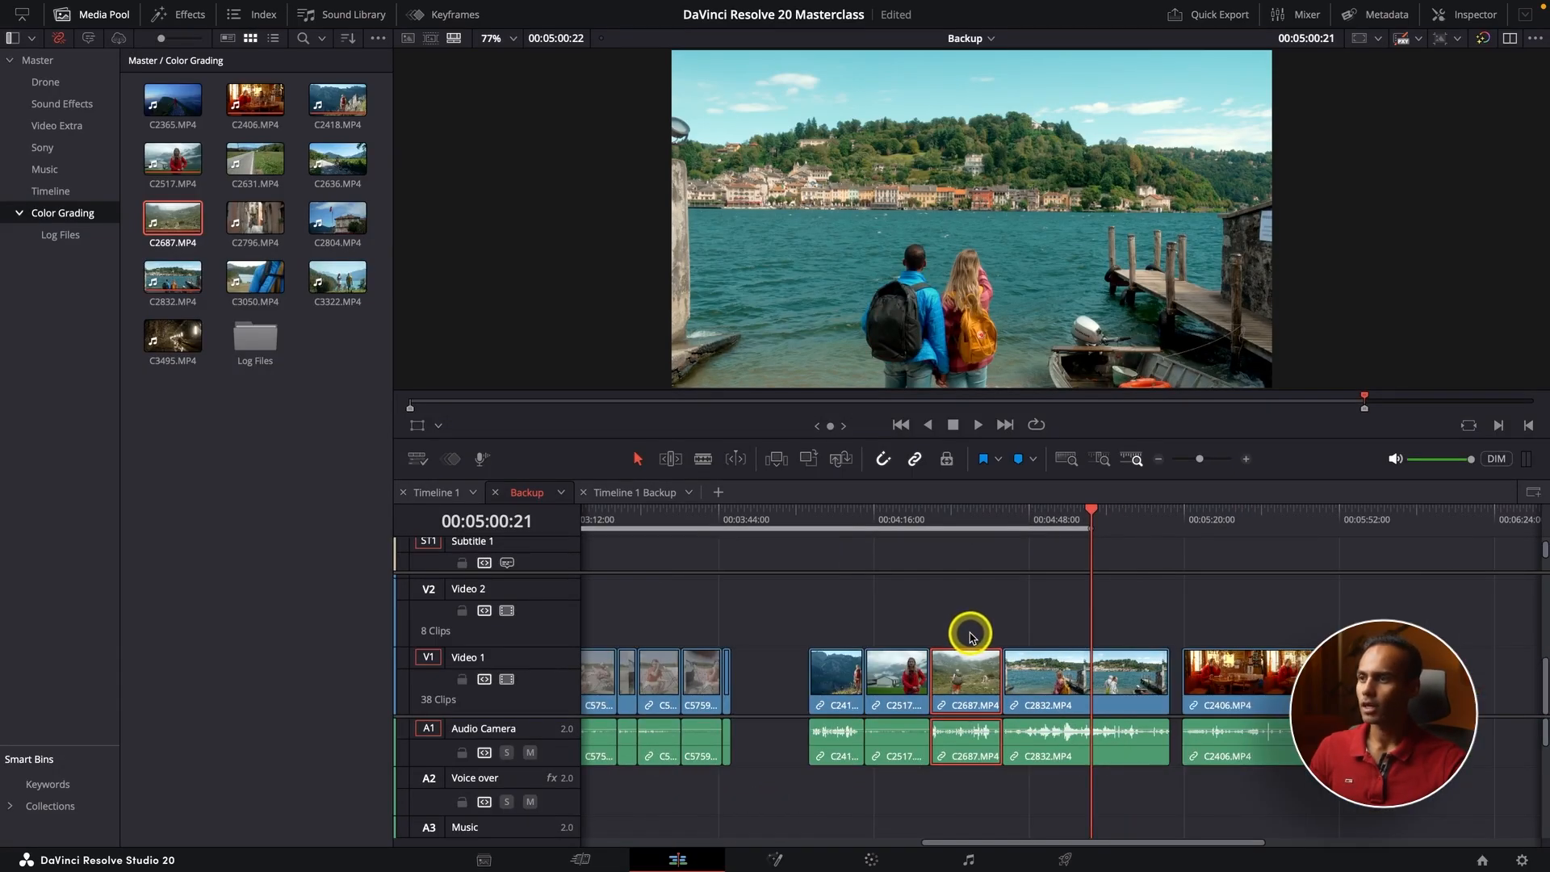
key("super+minus")
key("super+minus")
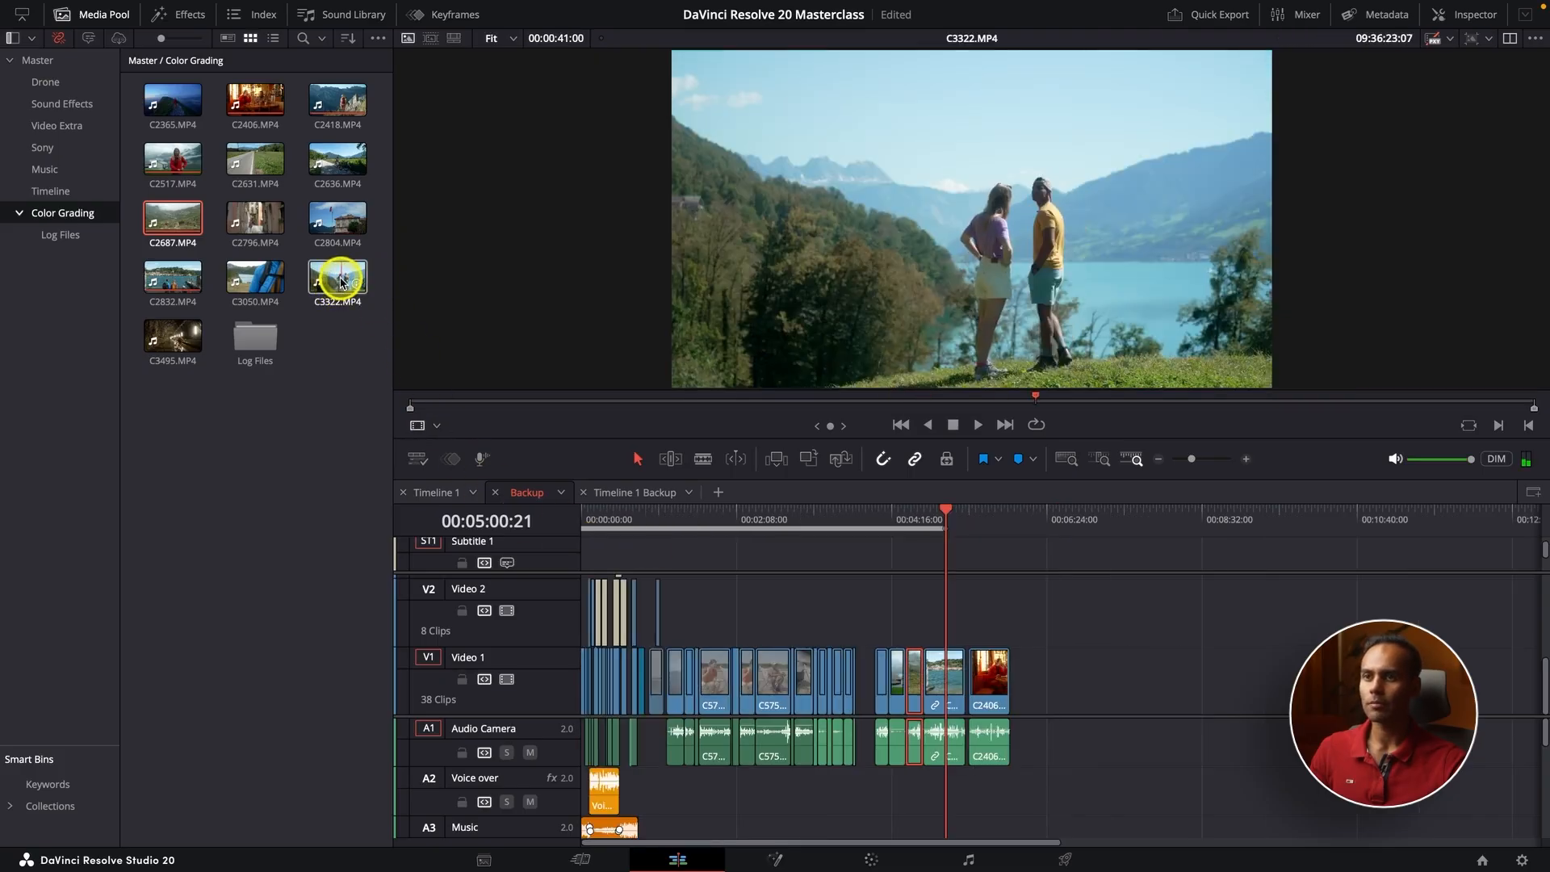
left_click_drag(327, 224, 1011, 680)
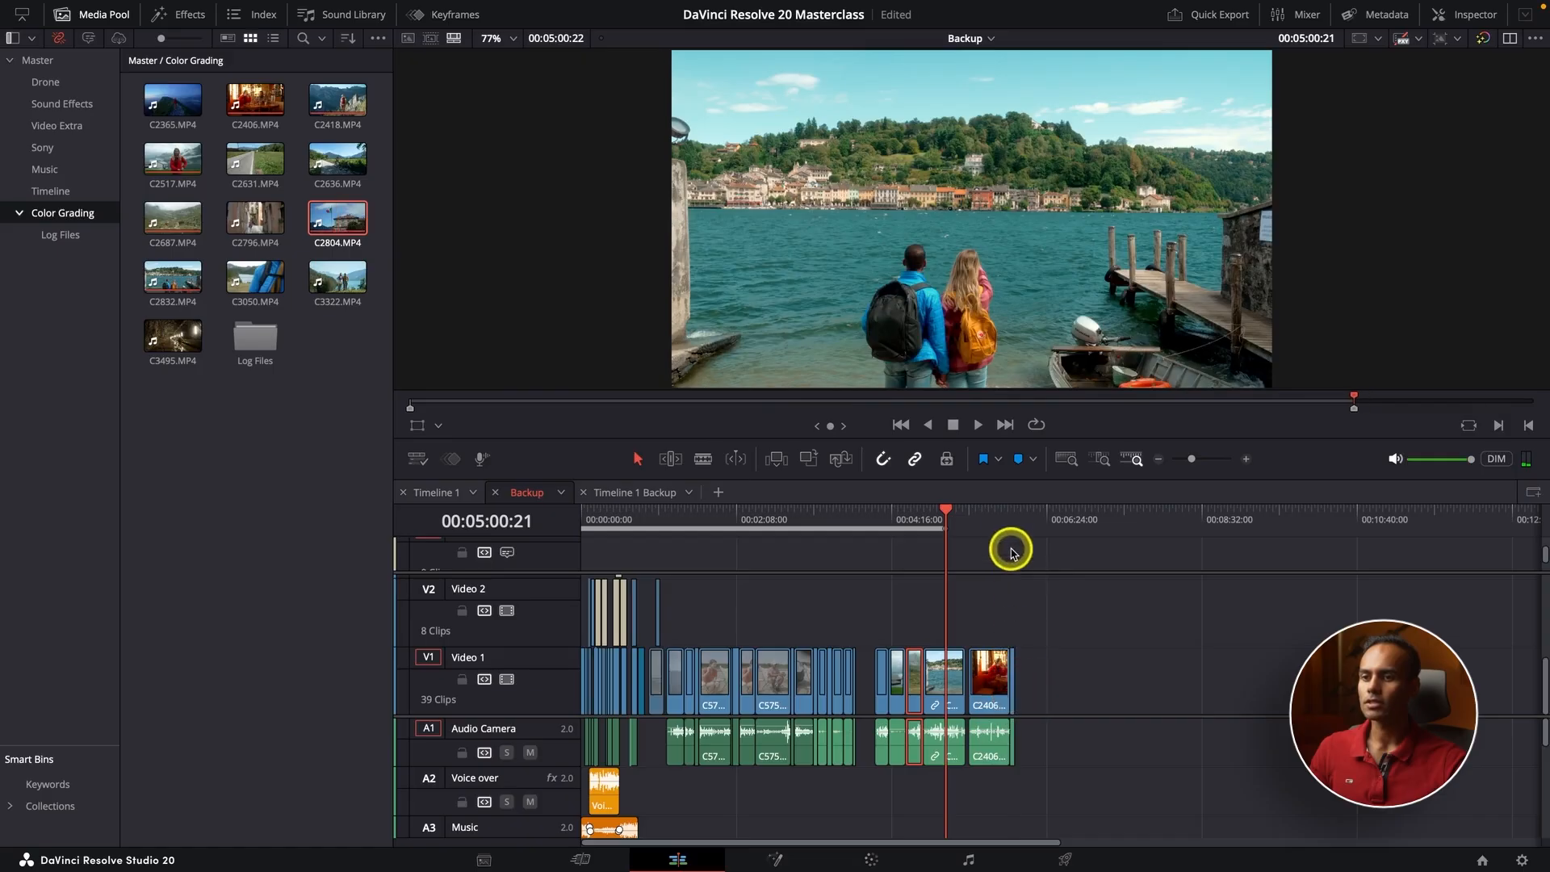
Step: Move the playhead to 00:05:55:21 in the C2804.MP4 flag clip and return to colour grading
left_click(1011, 520)
key("super+equal")
key("super+equal")
key("super+equal")
key("super+equal")
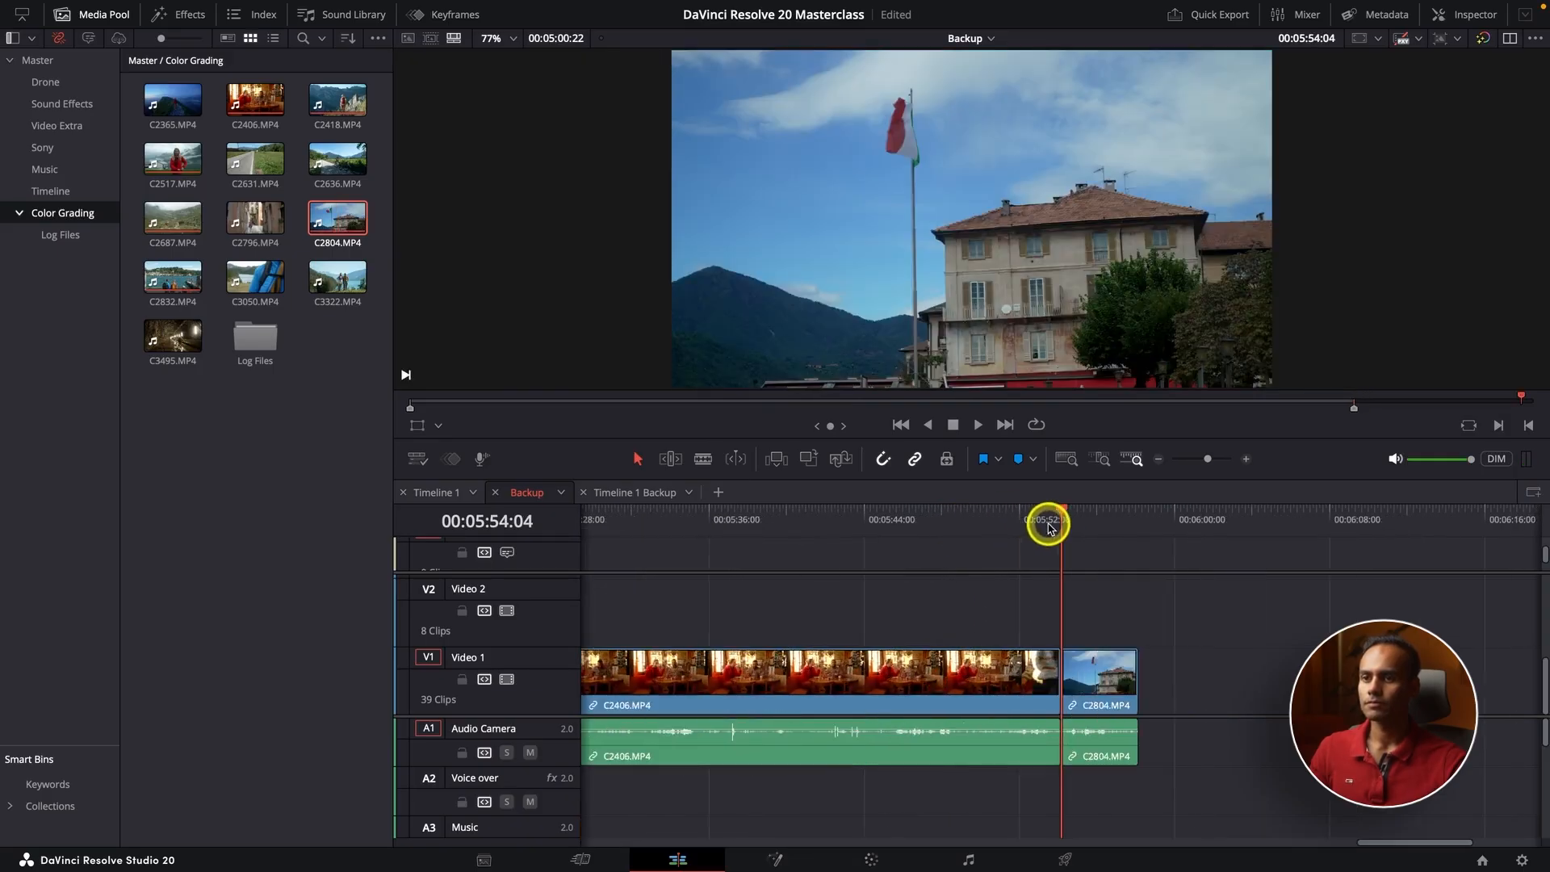
left_click_drag(1061, 517, 1095, 520)
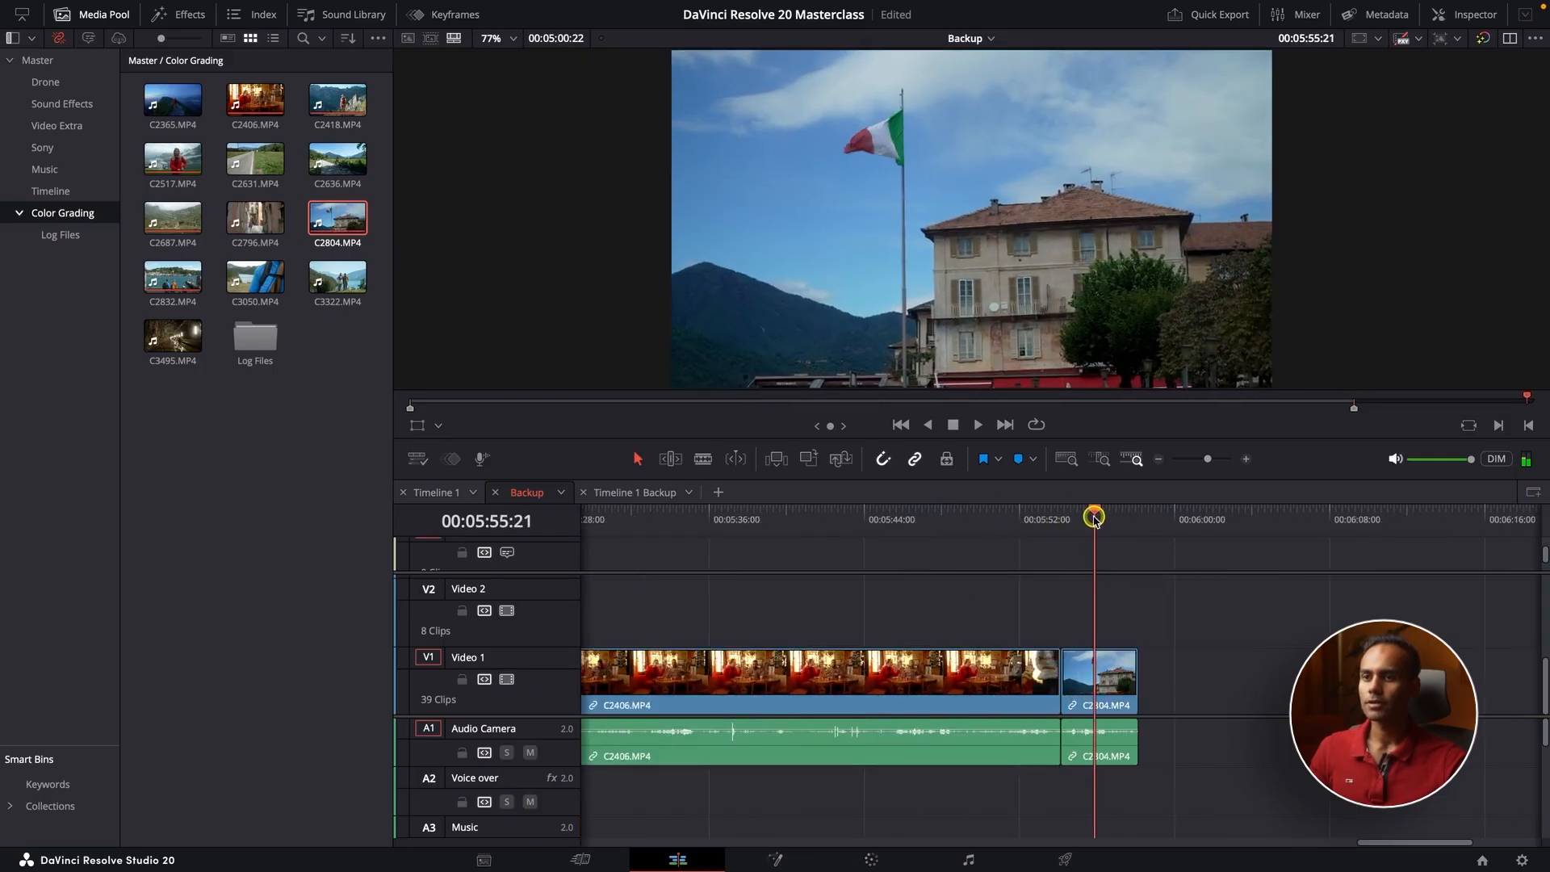
left_click(883, 860)
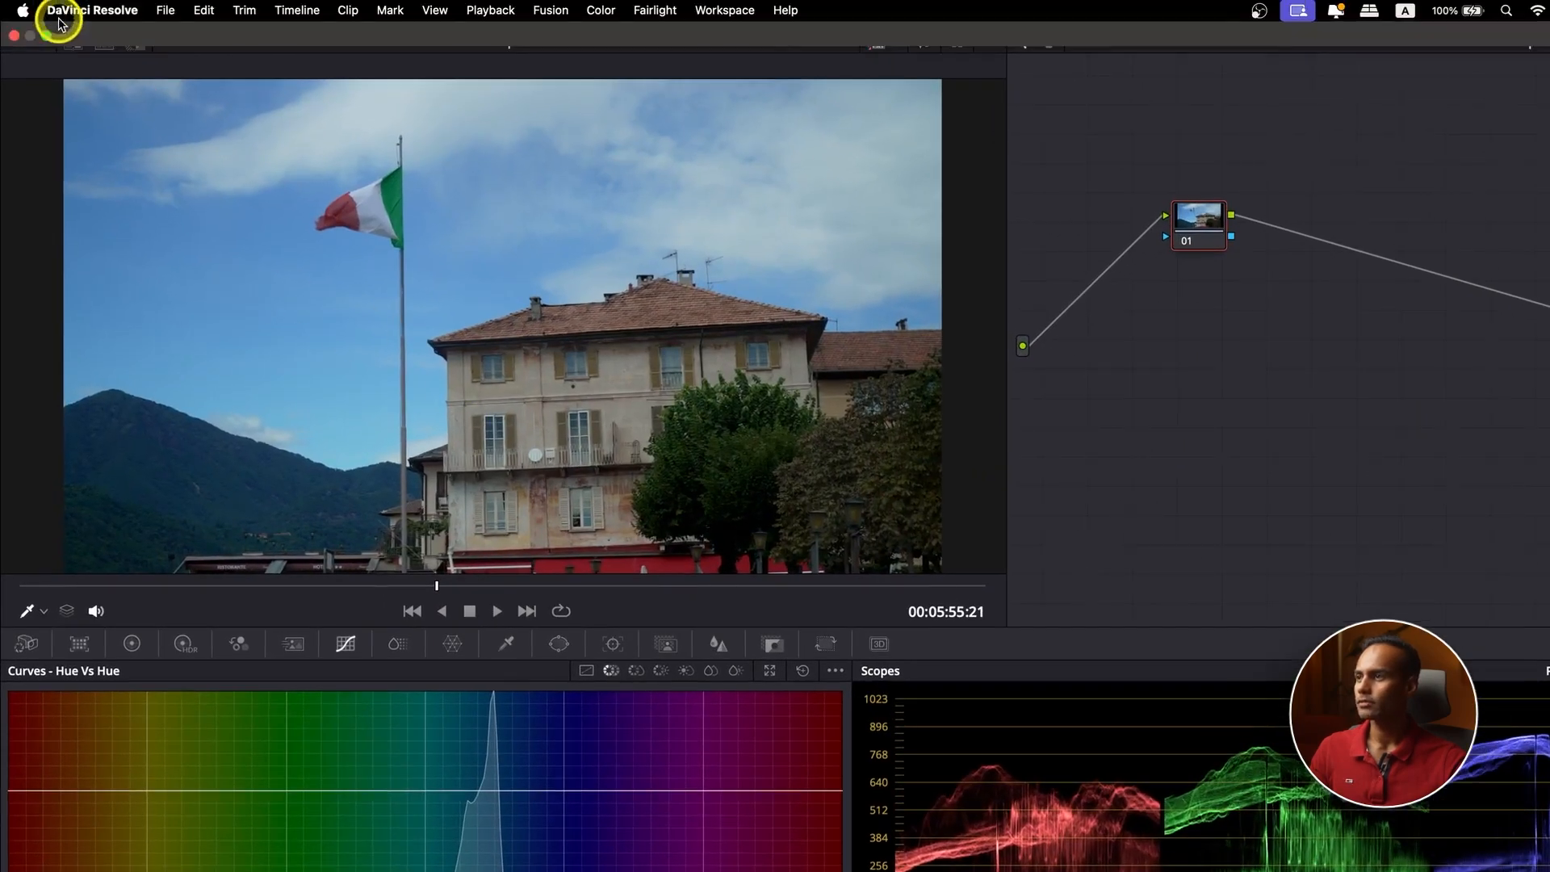
Step: Apply the grade of gallery still 1.37.1 to the flag clip
left_click(63, 20)
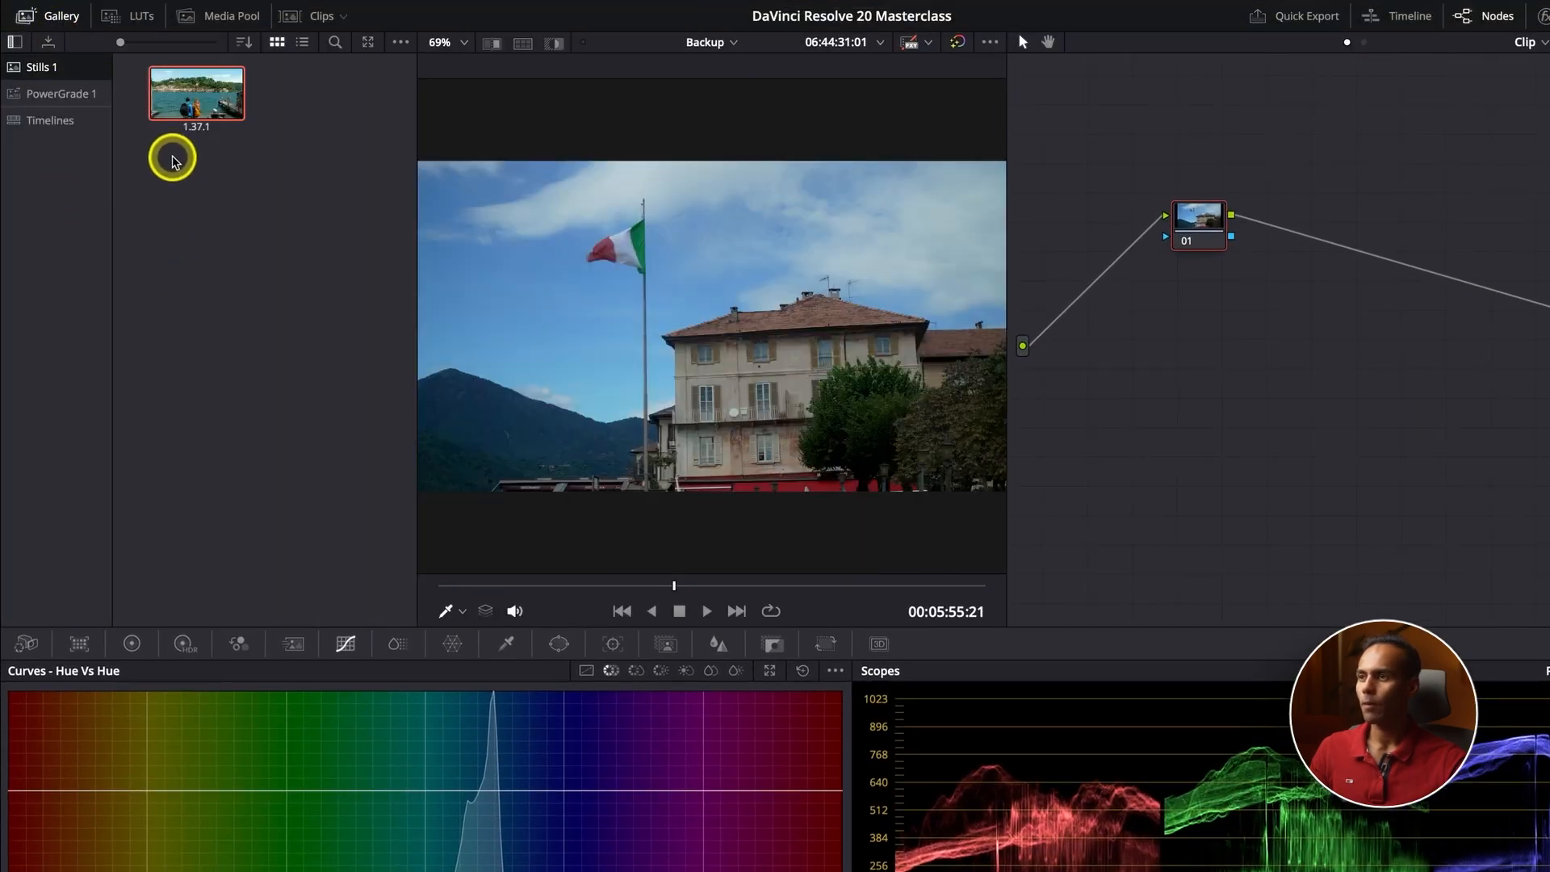
right_click(185, 111)
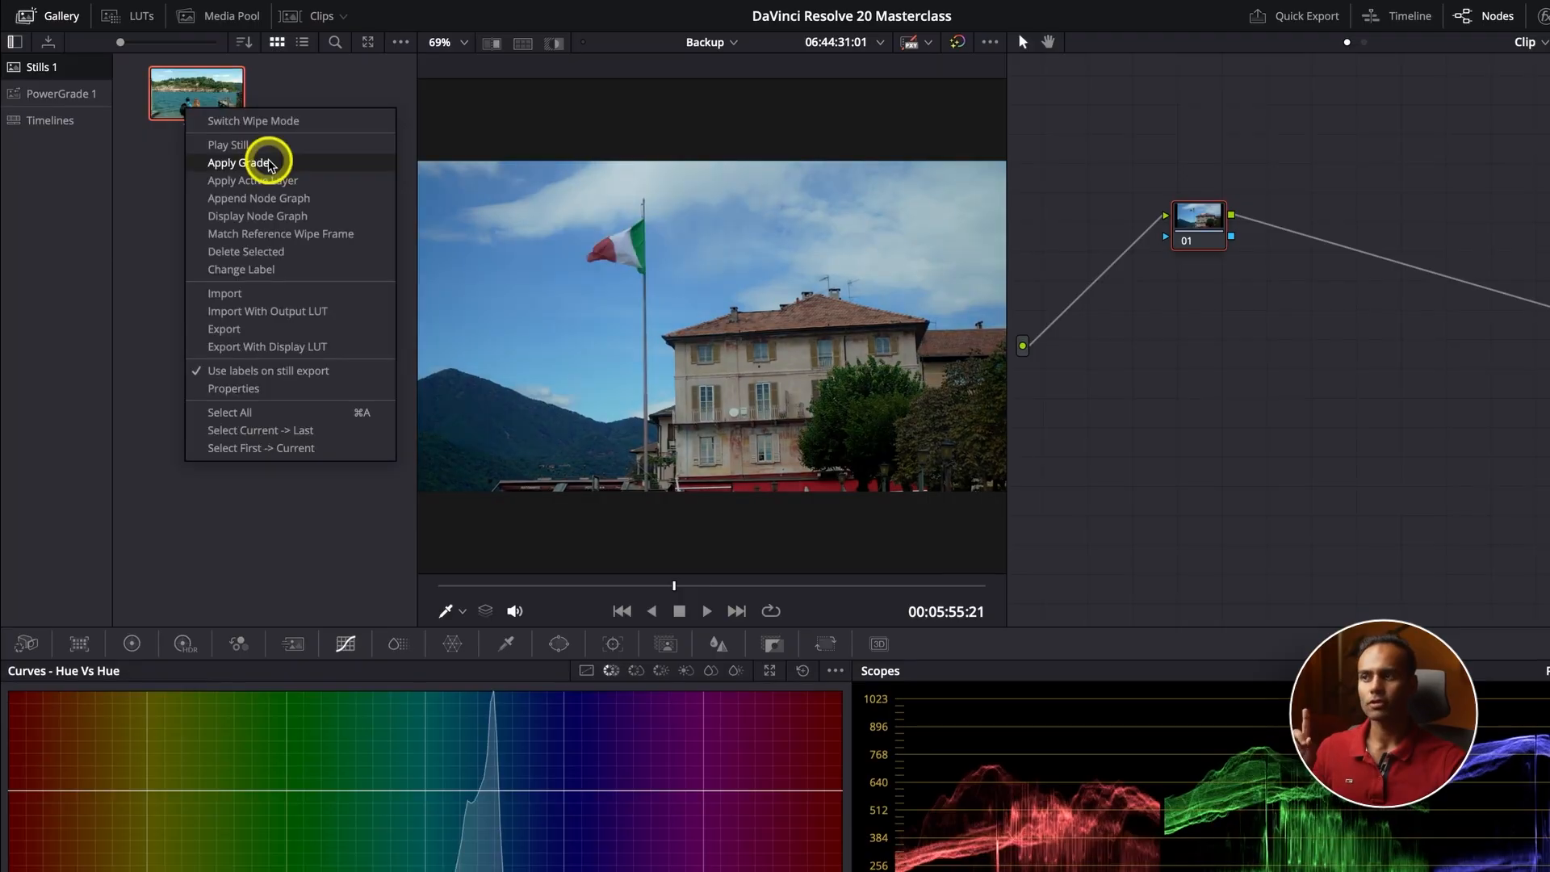
left_click(239, 162)
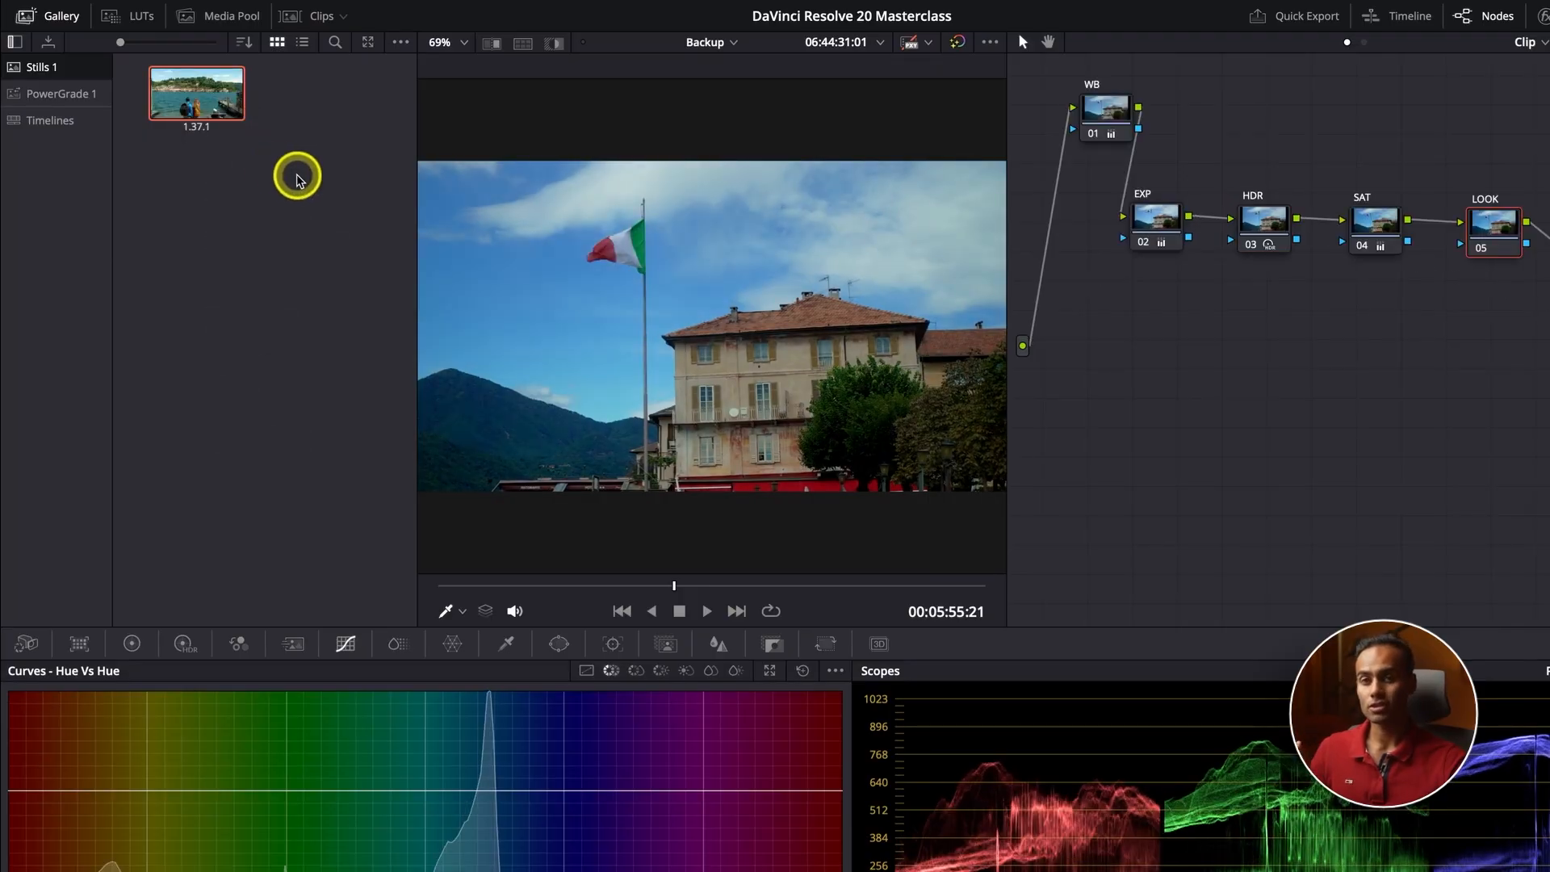
left_click(61, 15)
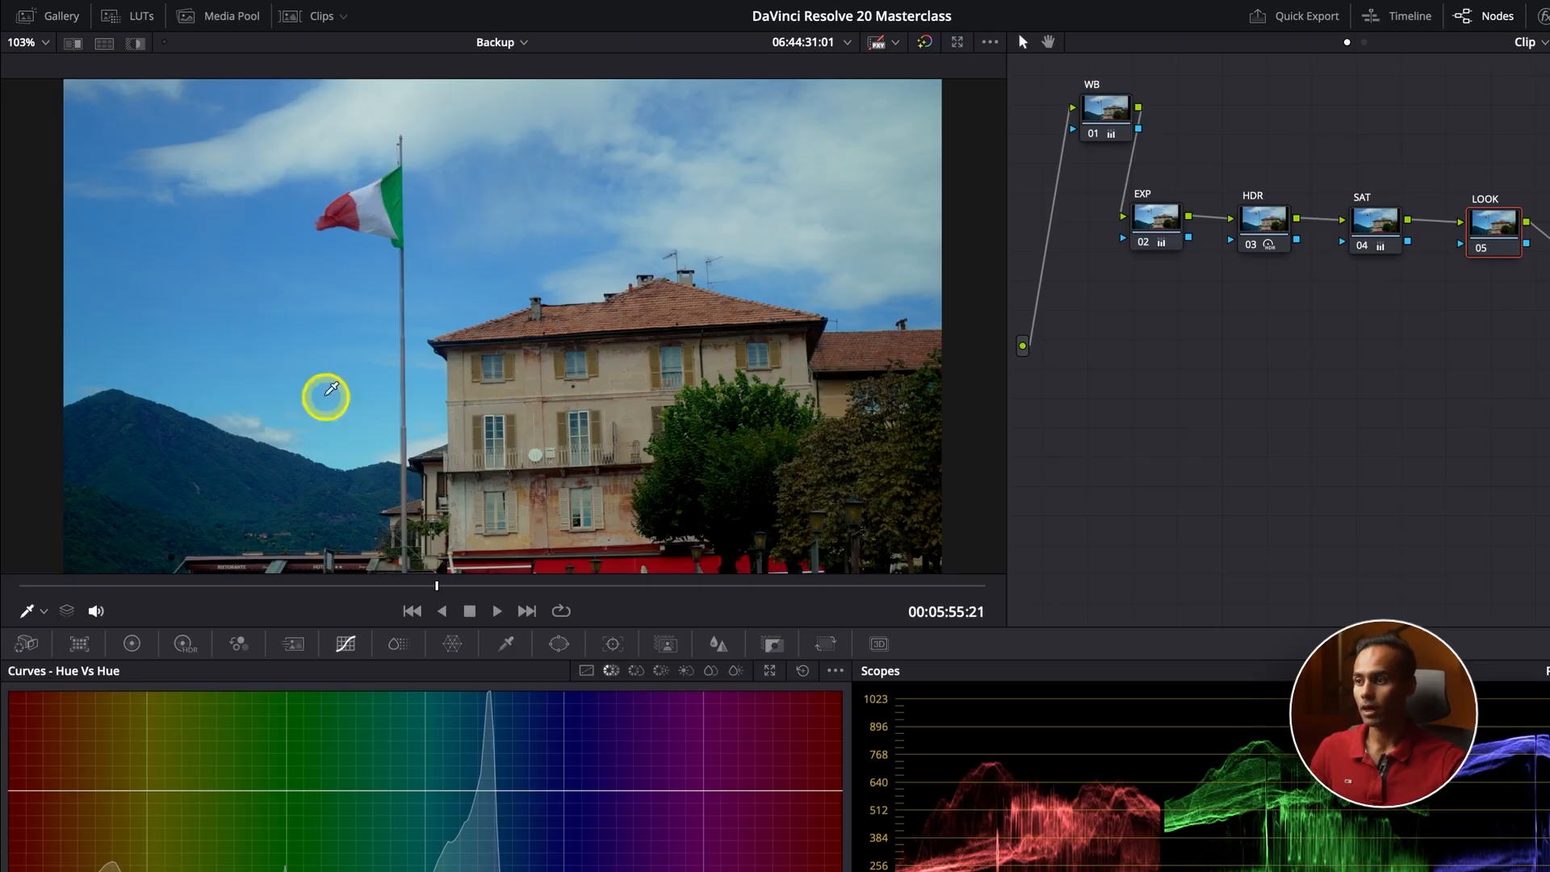
Step: Reset the EXP node's Lift and the rest of its node grade, keeping the node in the tree
left_click(131, 643)
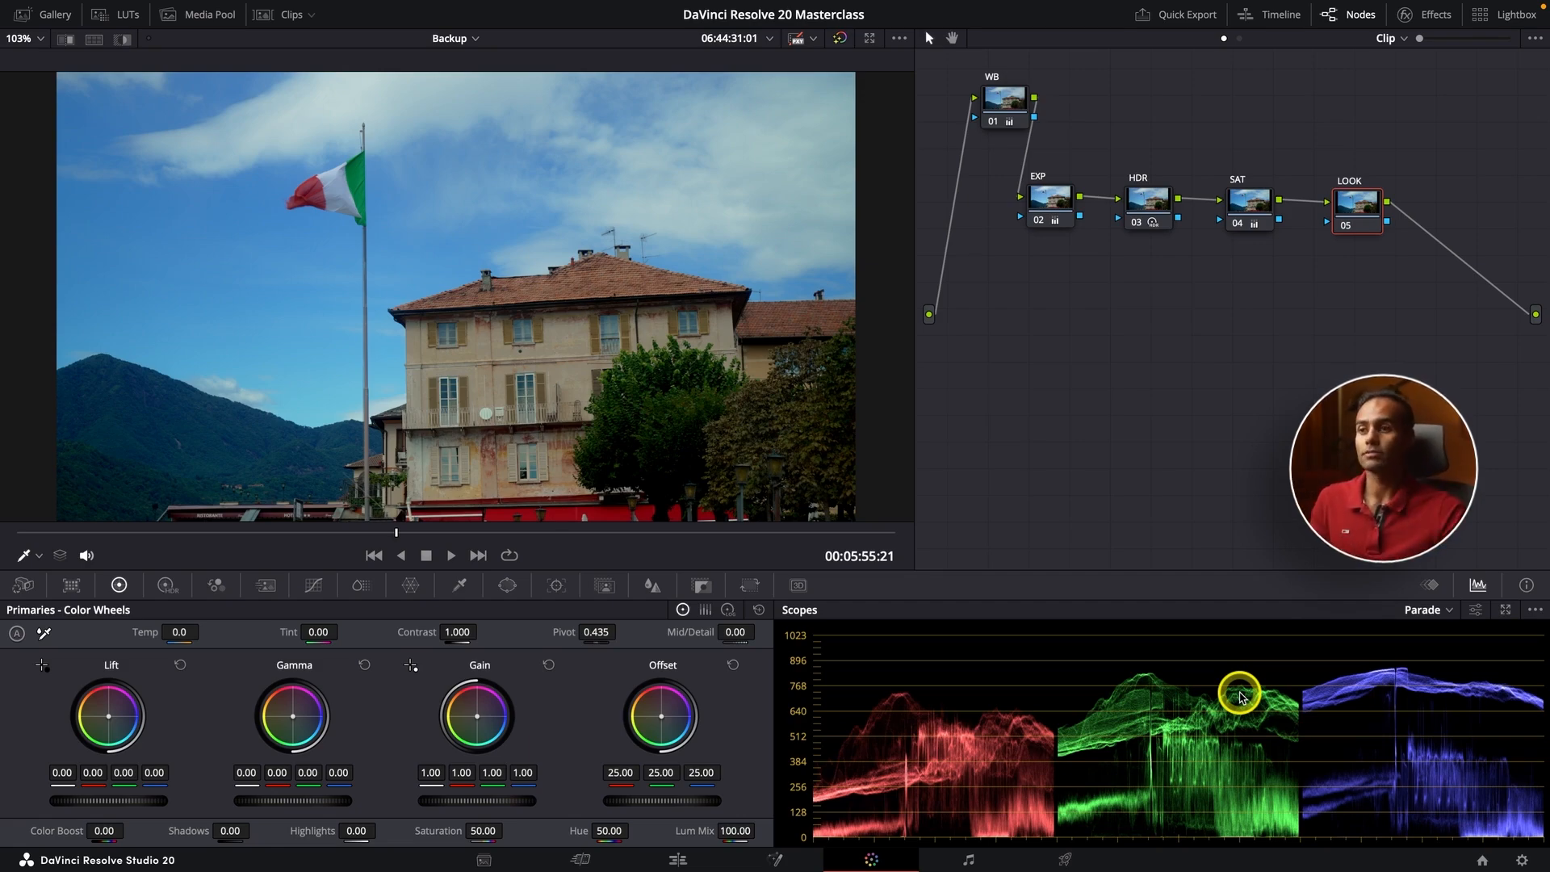
left_click(1052, 199)
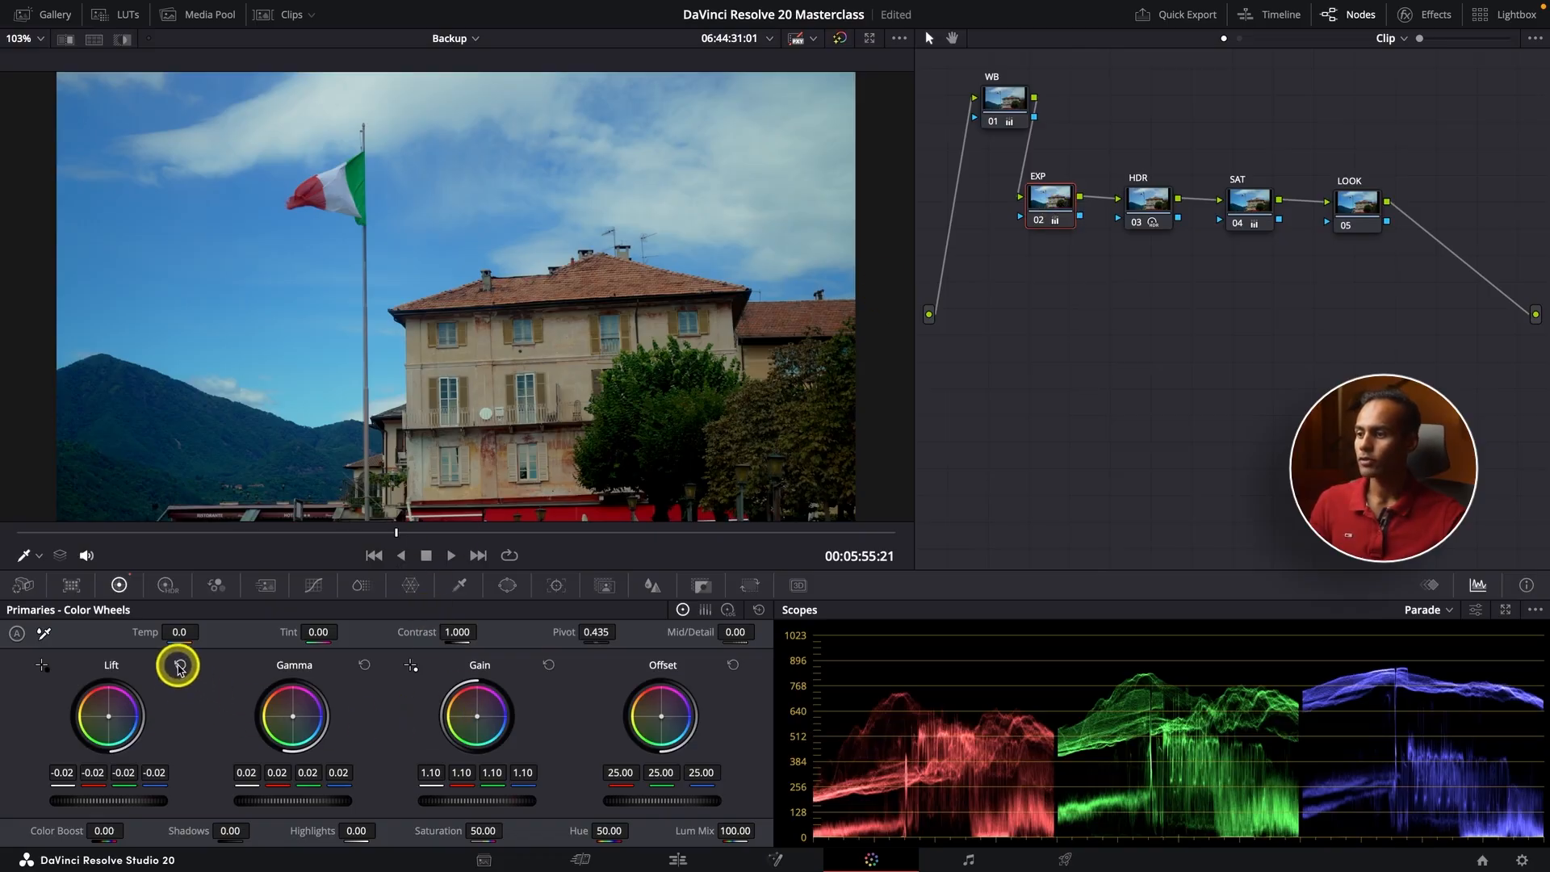
left_click(179, 667)
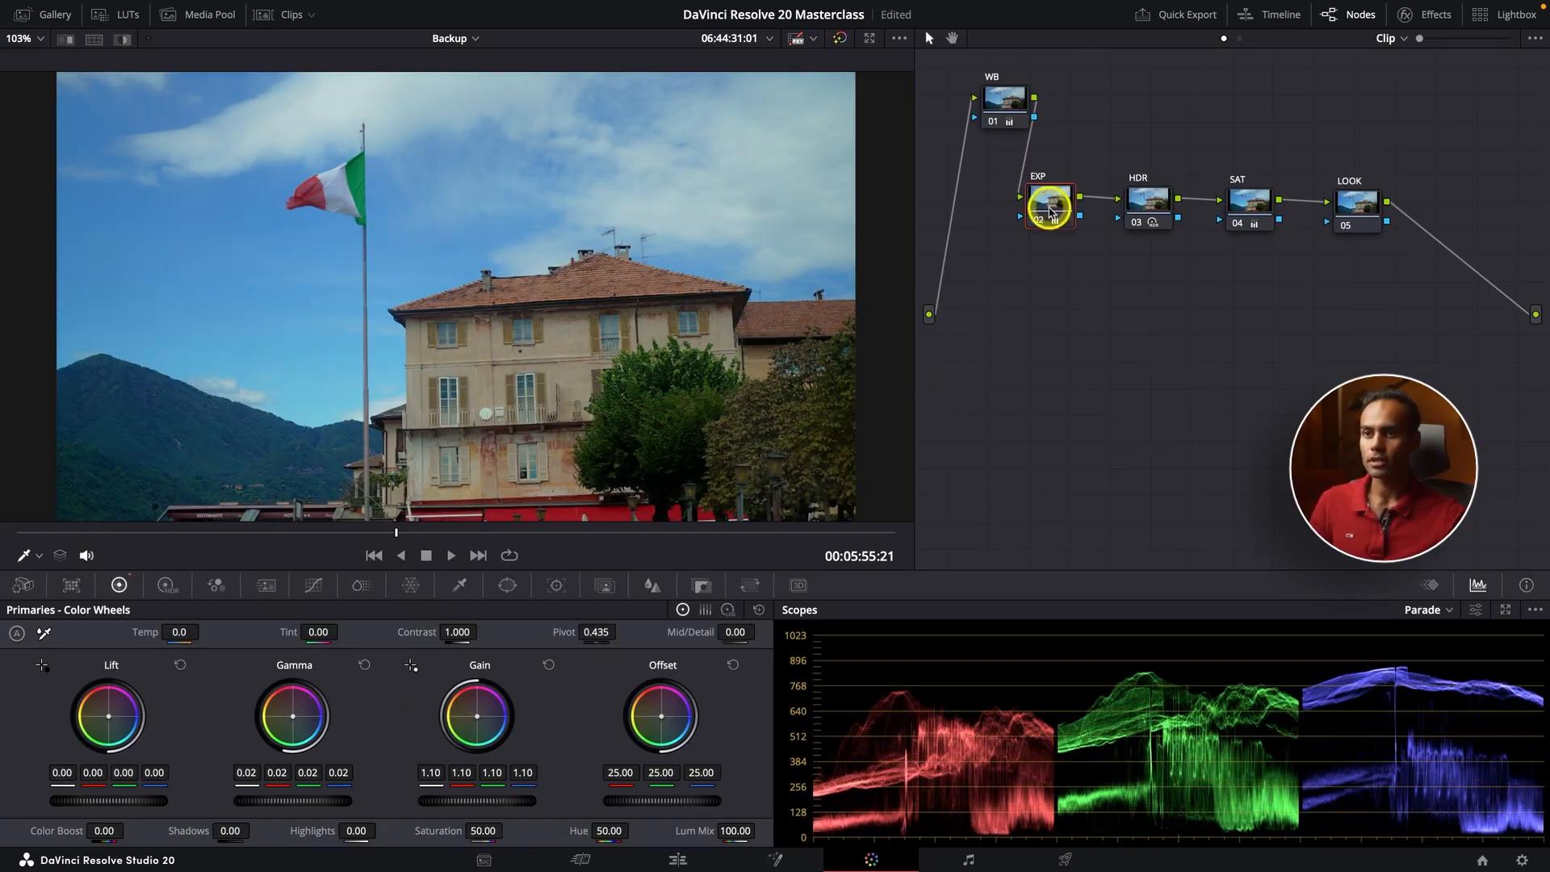
right_click(1049, 207)
left_click(1063, 220)
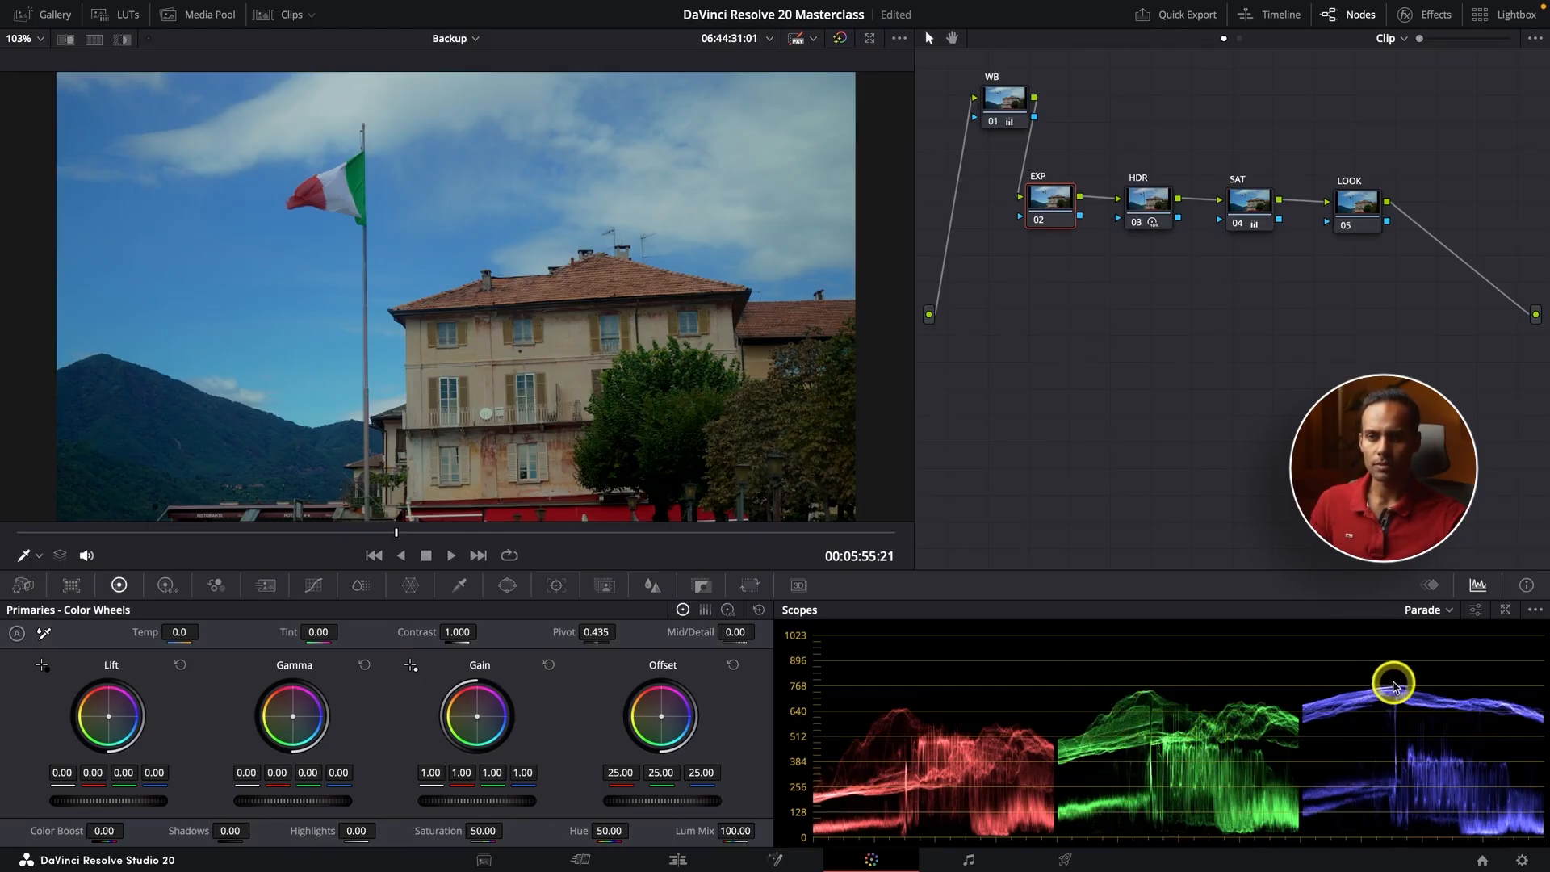
Step: On the WB node, set Temp to 580.0 and Tint to 5.50, and check the image full screen
left_click(1001, 99)
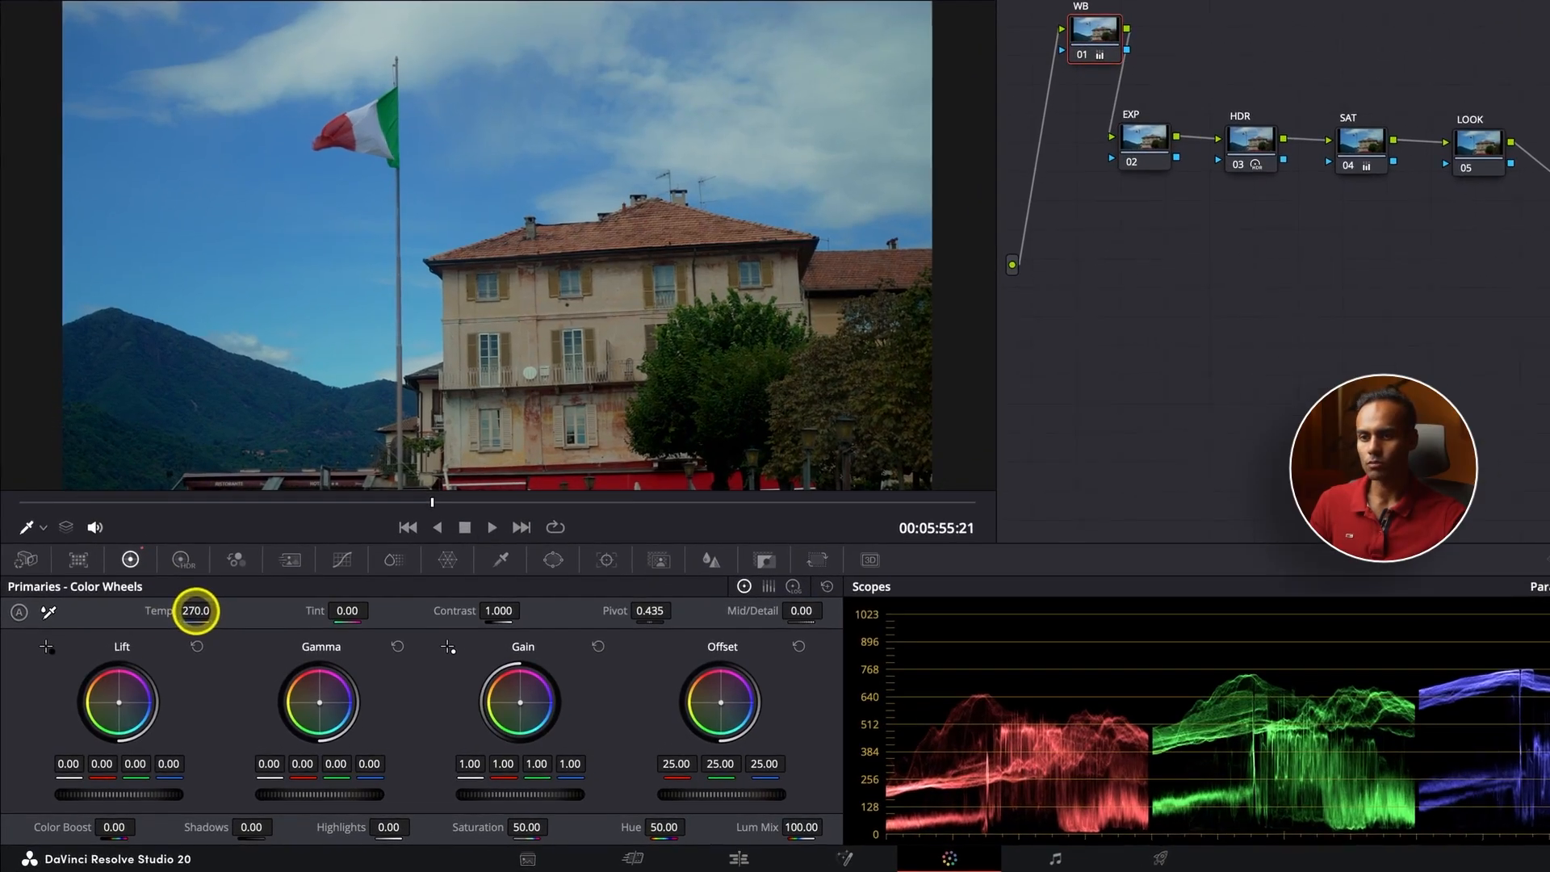
left_click_drag(179, 632, 225, 609)
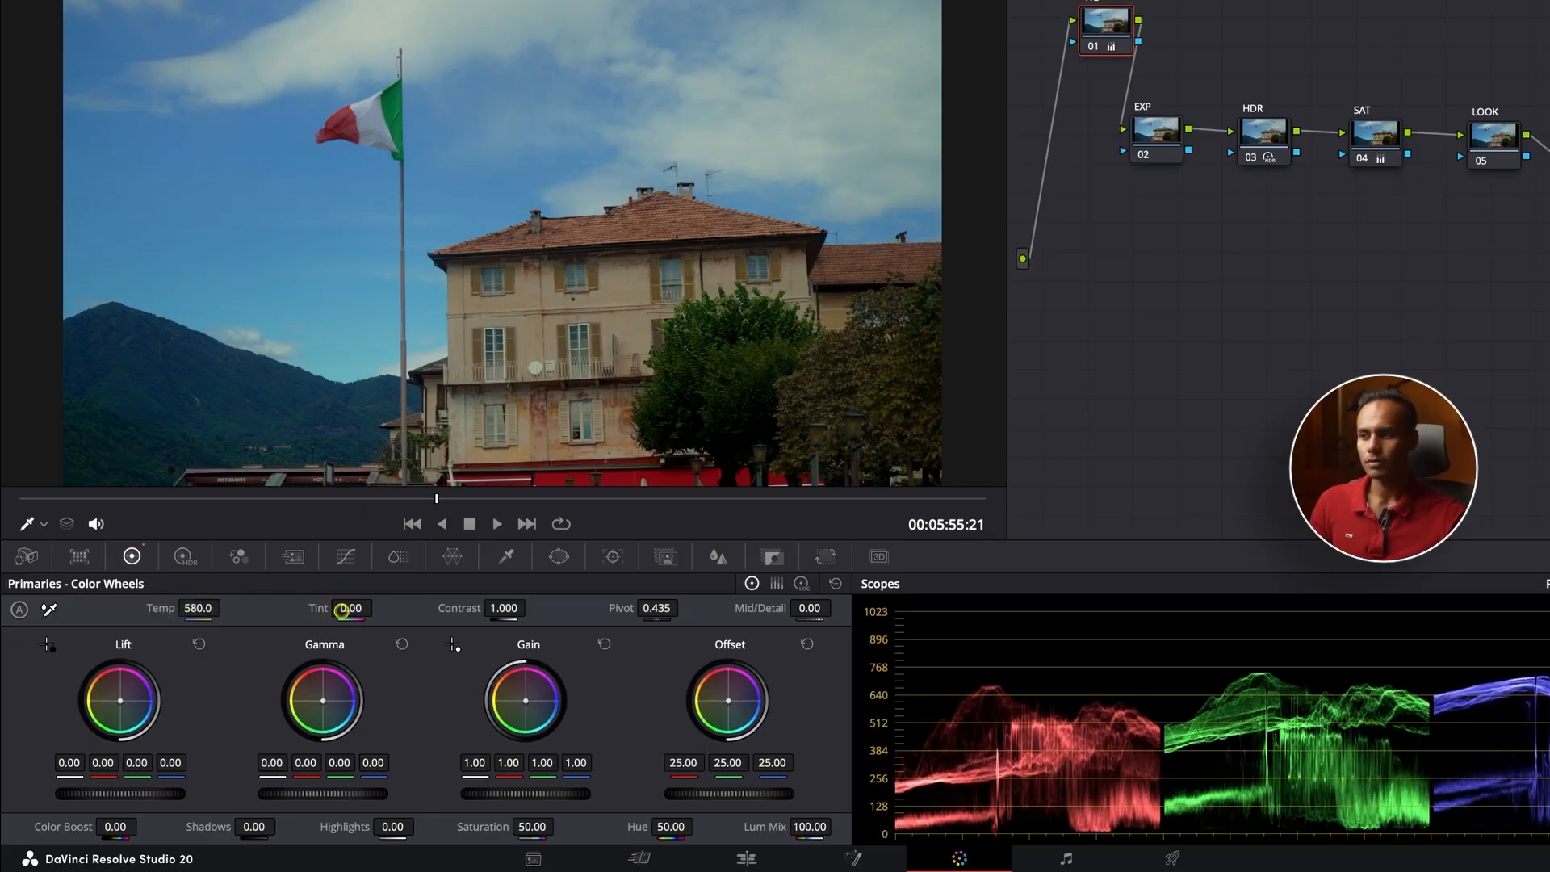
left_click_drag(349, 608, 354, 610)
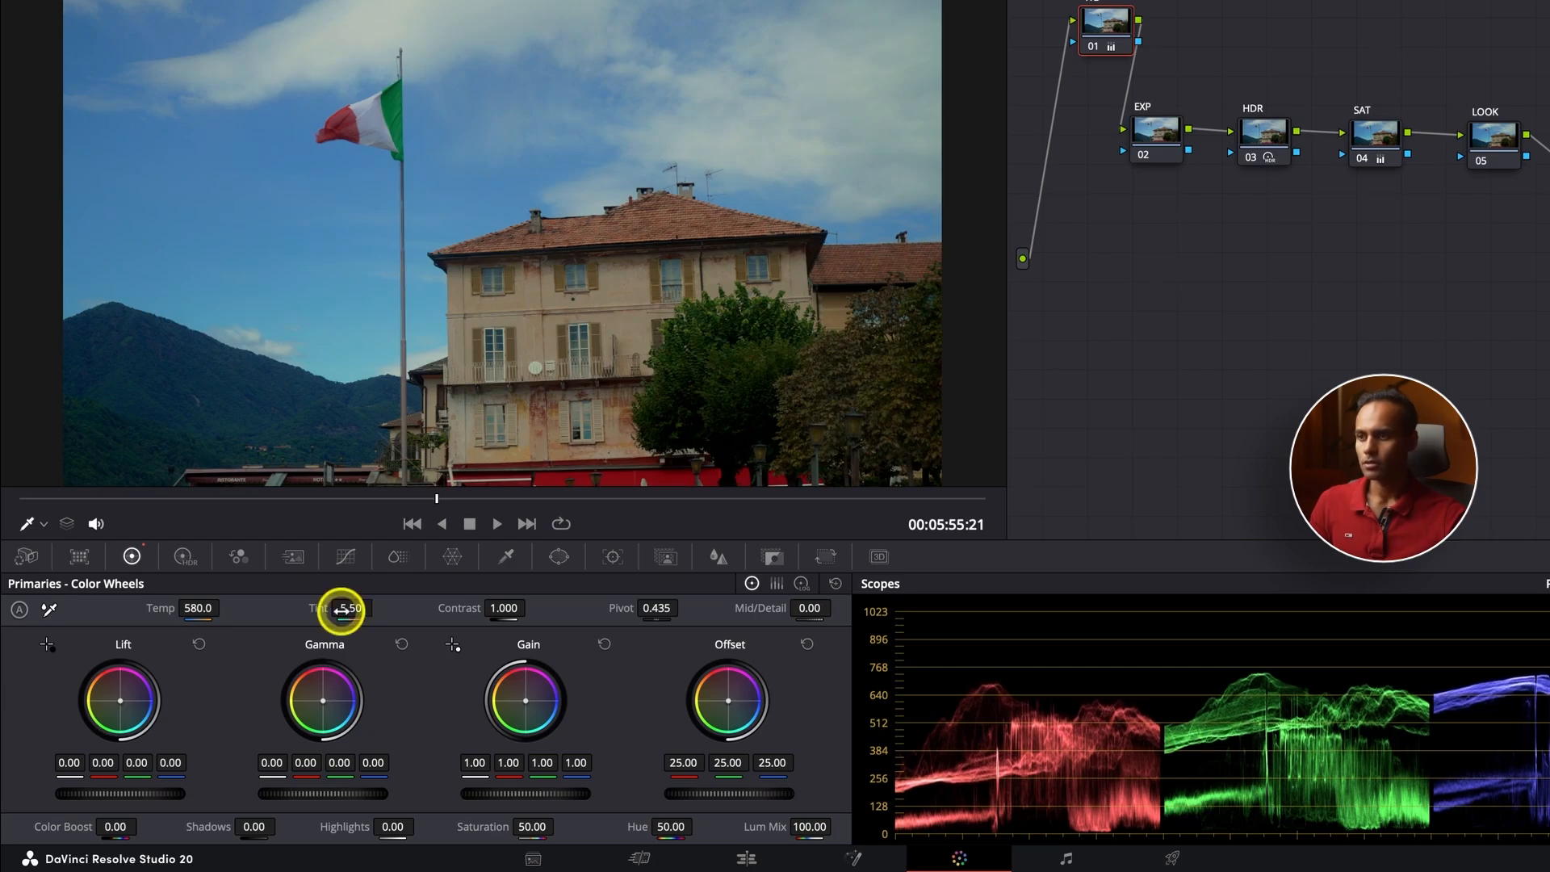
key("ctrl+f")
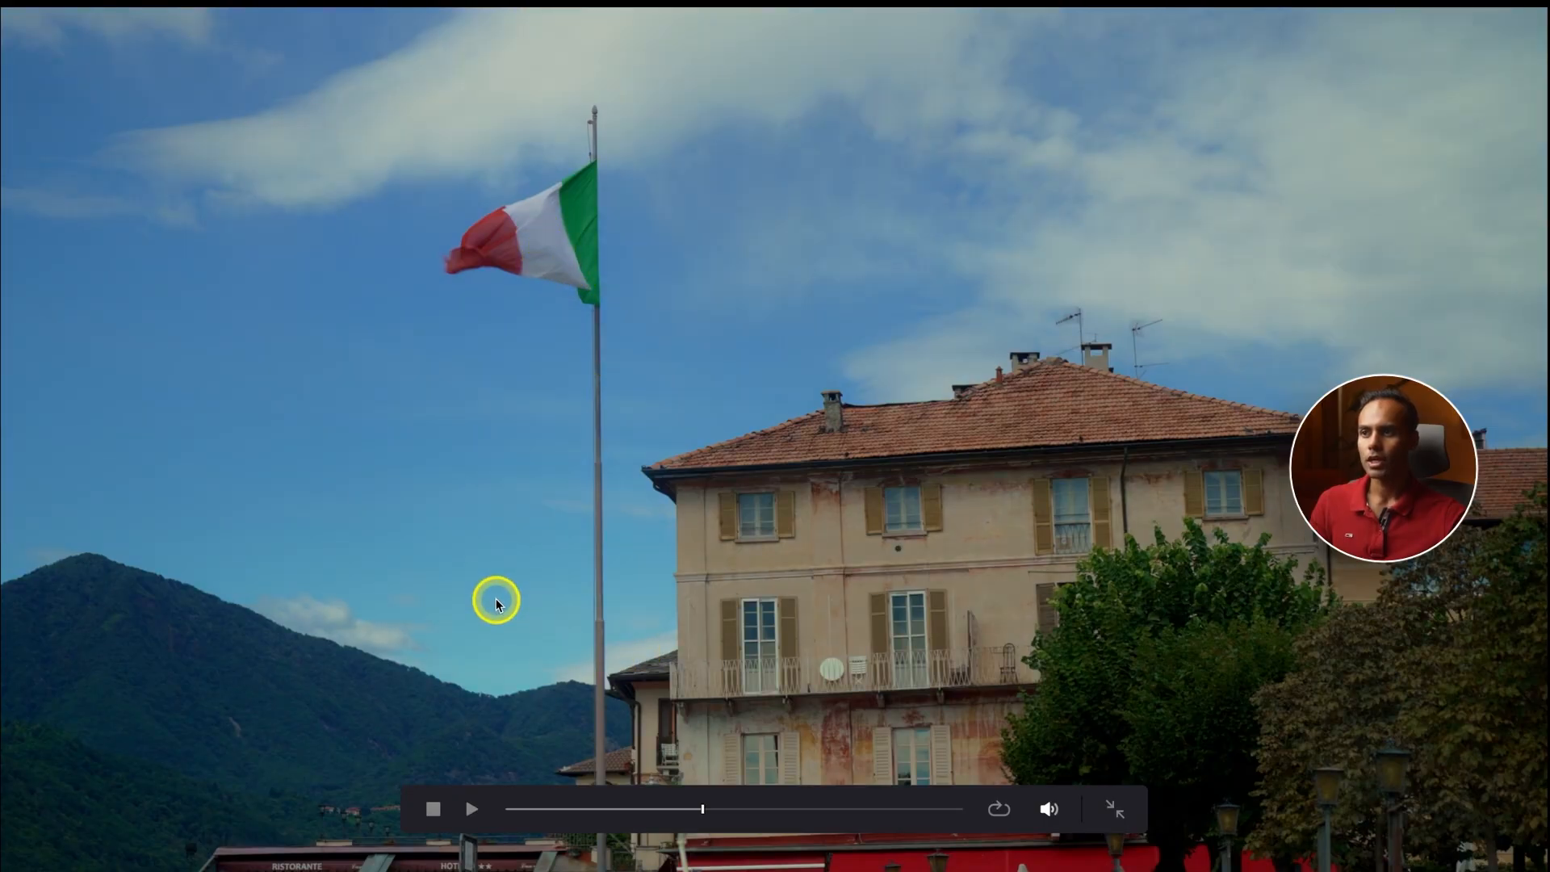
key("ctrl+f")
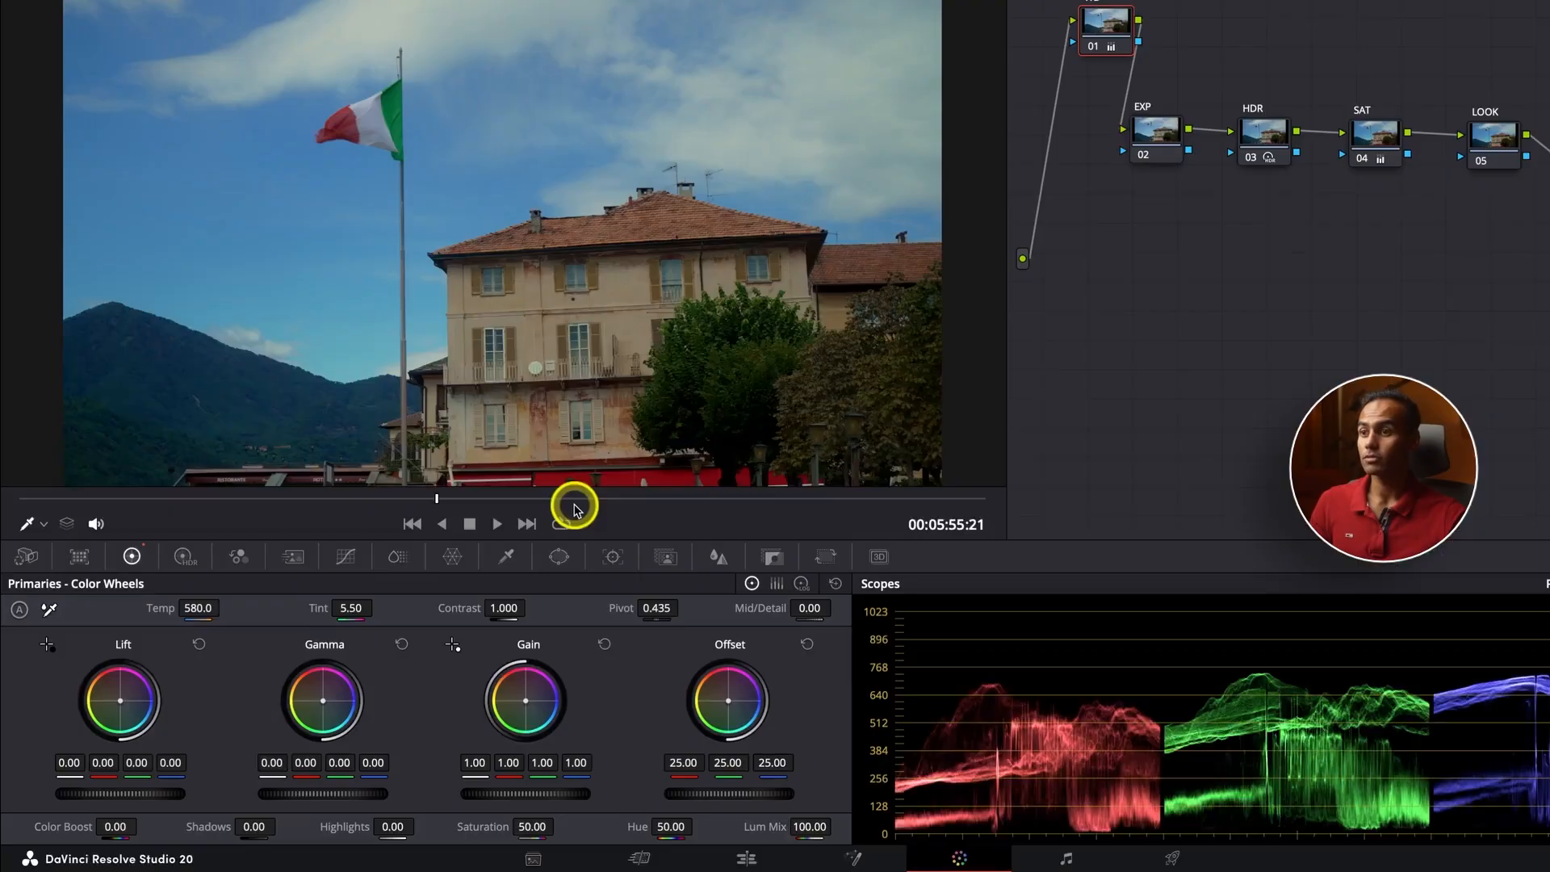
Step: Move the playhead to 00:05:56:12 in the flag clip and examine the highlight levels in the Parade scope
left_click(589, 498)
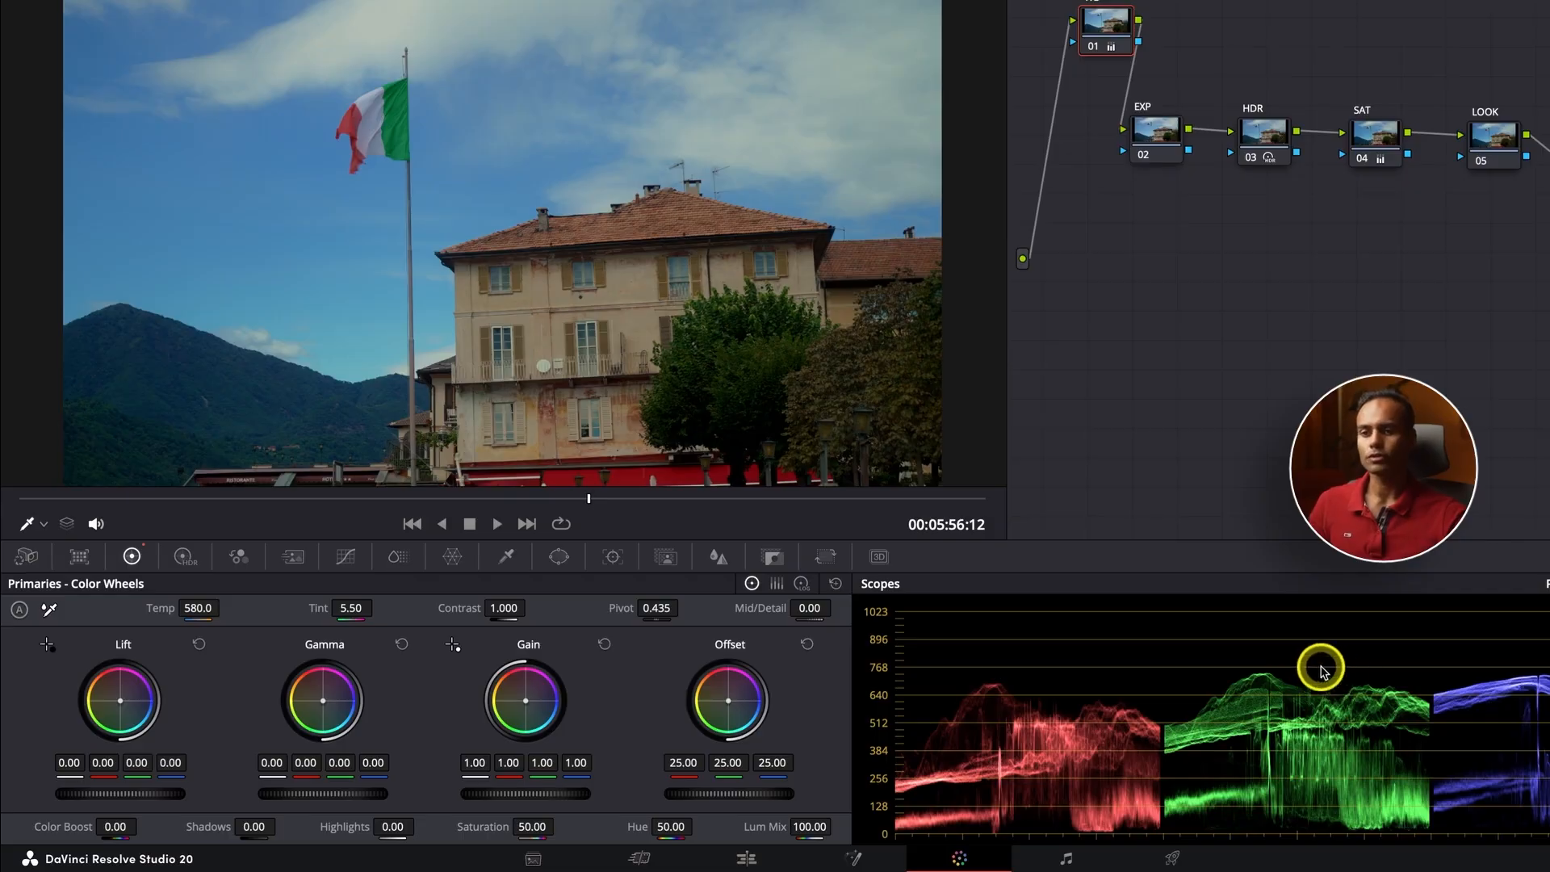
scroll(1009, 629, "up", 3)
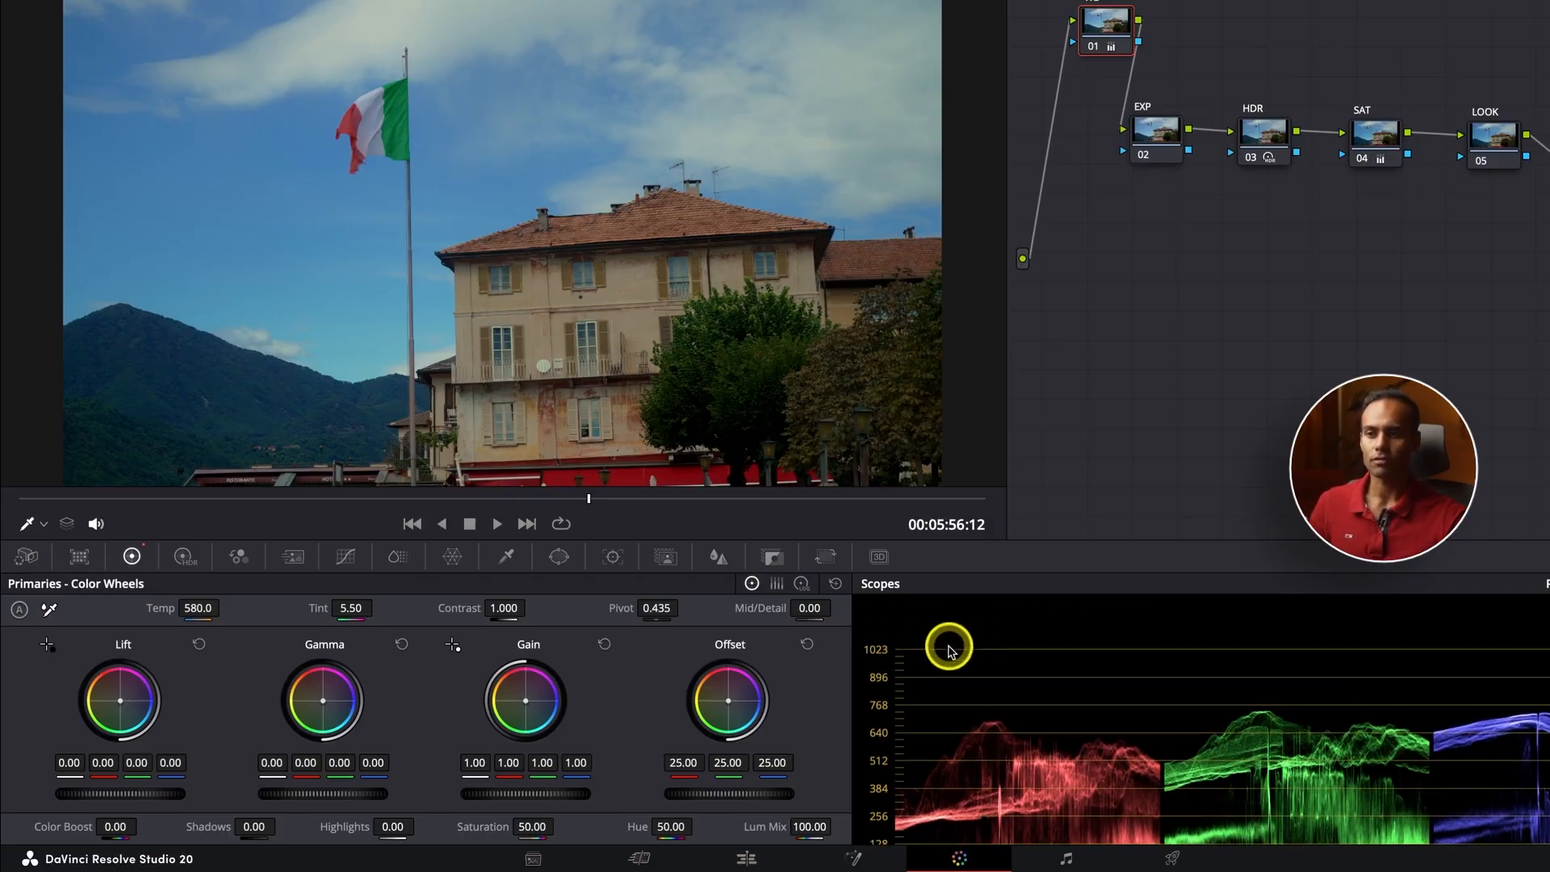
scroll(1373, 683, "down", 1)
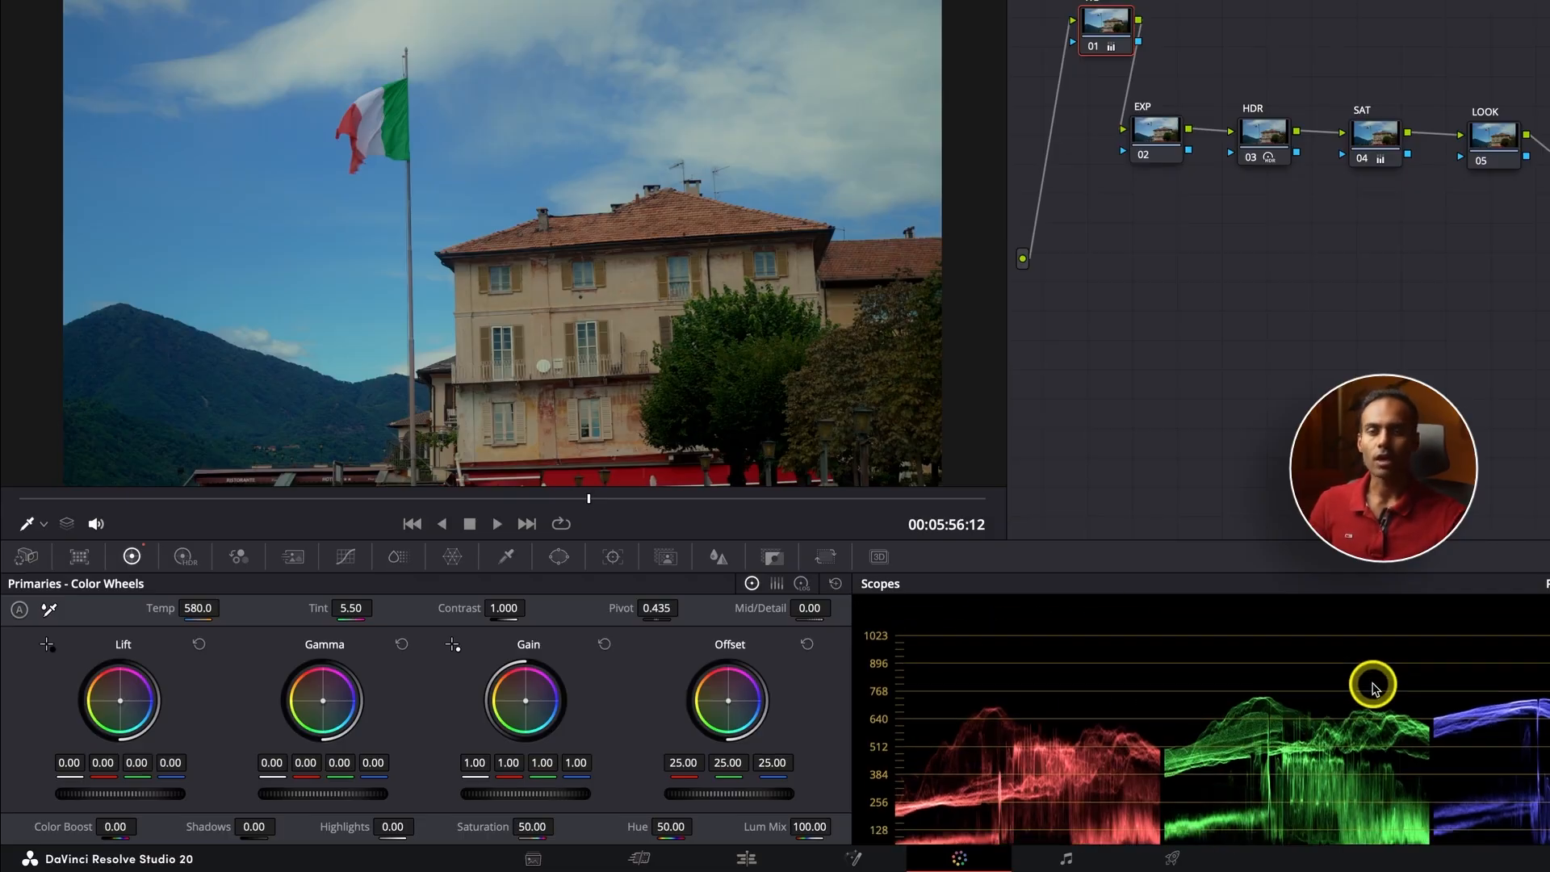
Step: On the EXP node, raise the Gain master to 1.38 while watching the highlights in the Parade scope
scroll(1374, 684, "down", 1)
left_click(1157, 132)
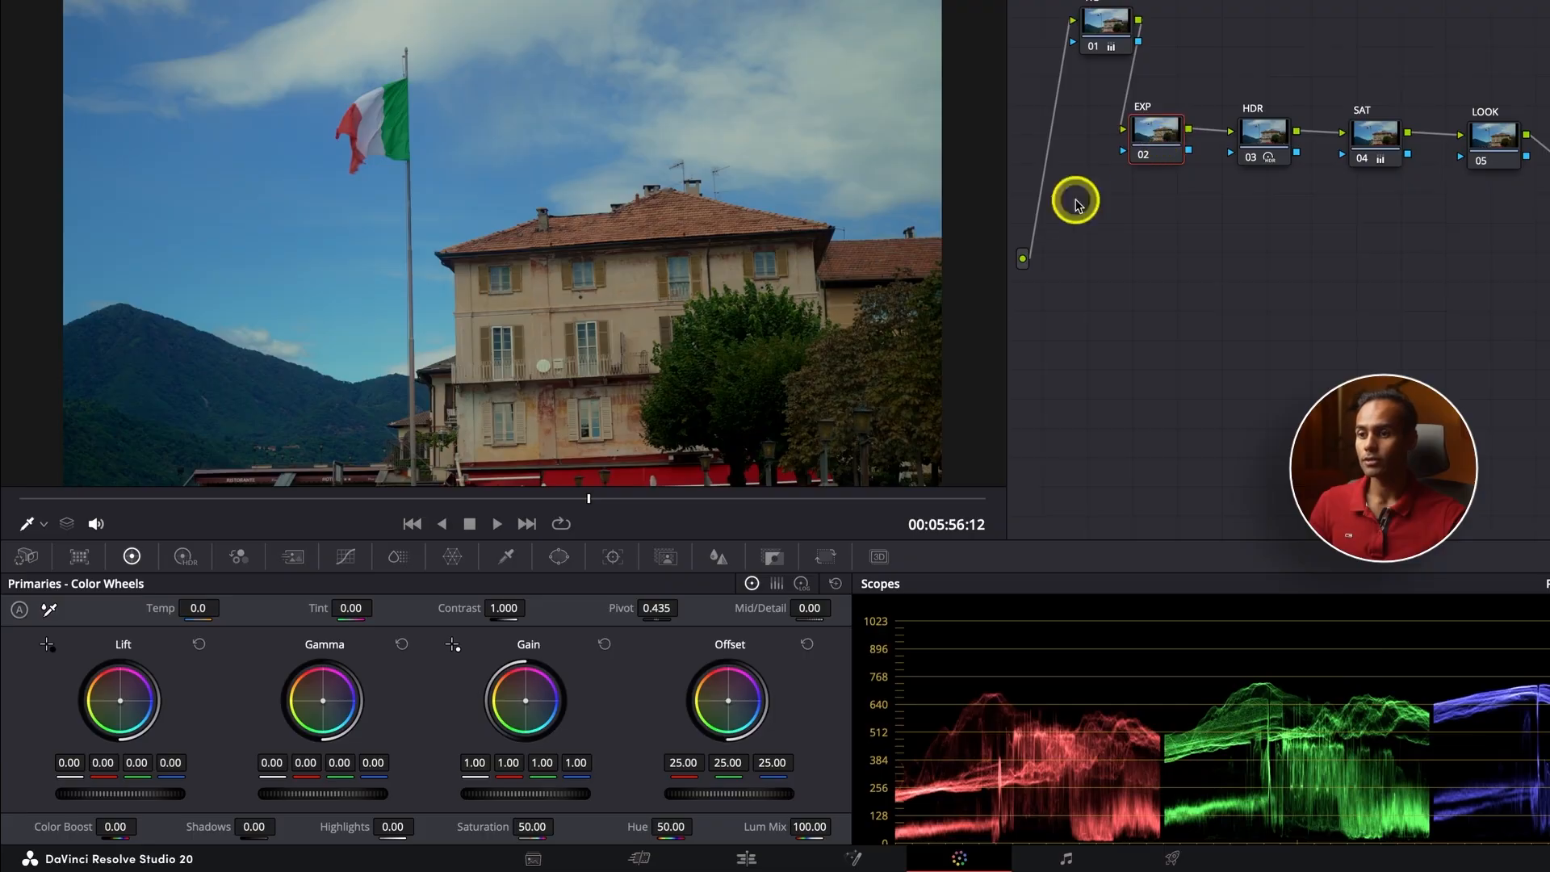
left_click_drag(518, 799, 716, 800)
left_click_drag(759, 798, 872, 789)
left_click(508, 799)
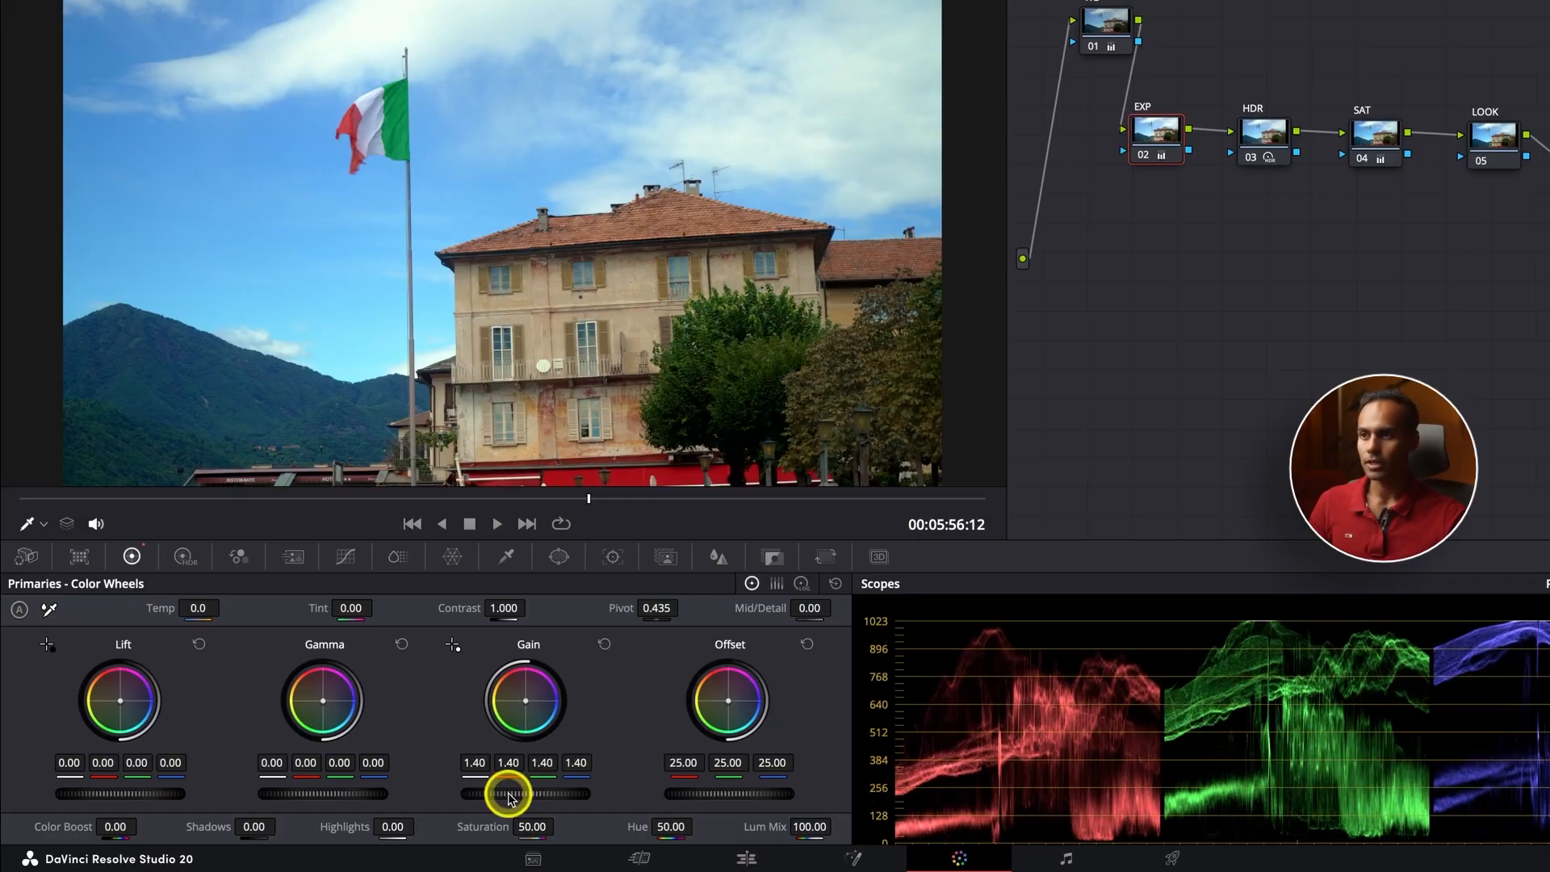
left_click_drag(509, 799, 499, 785)
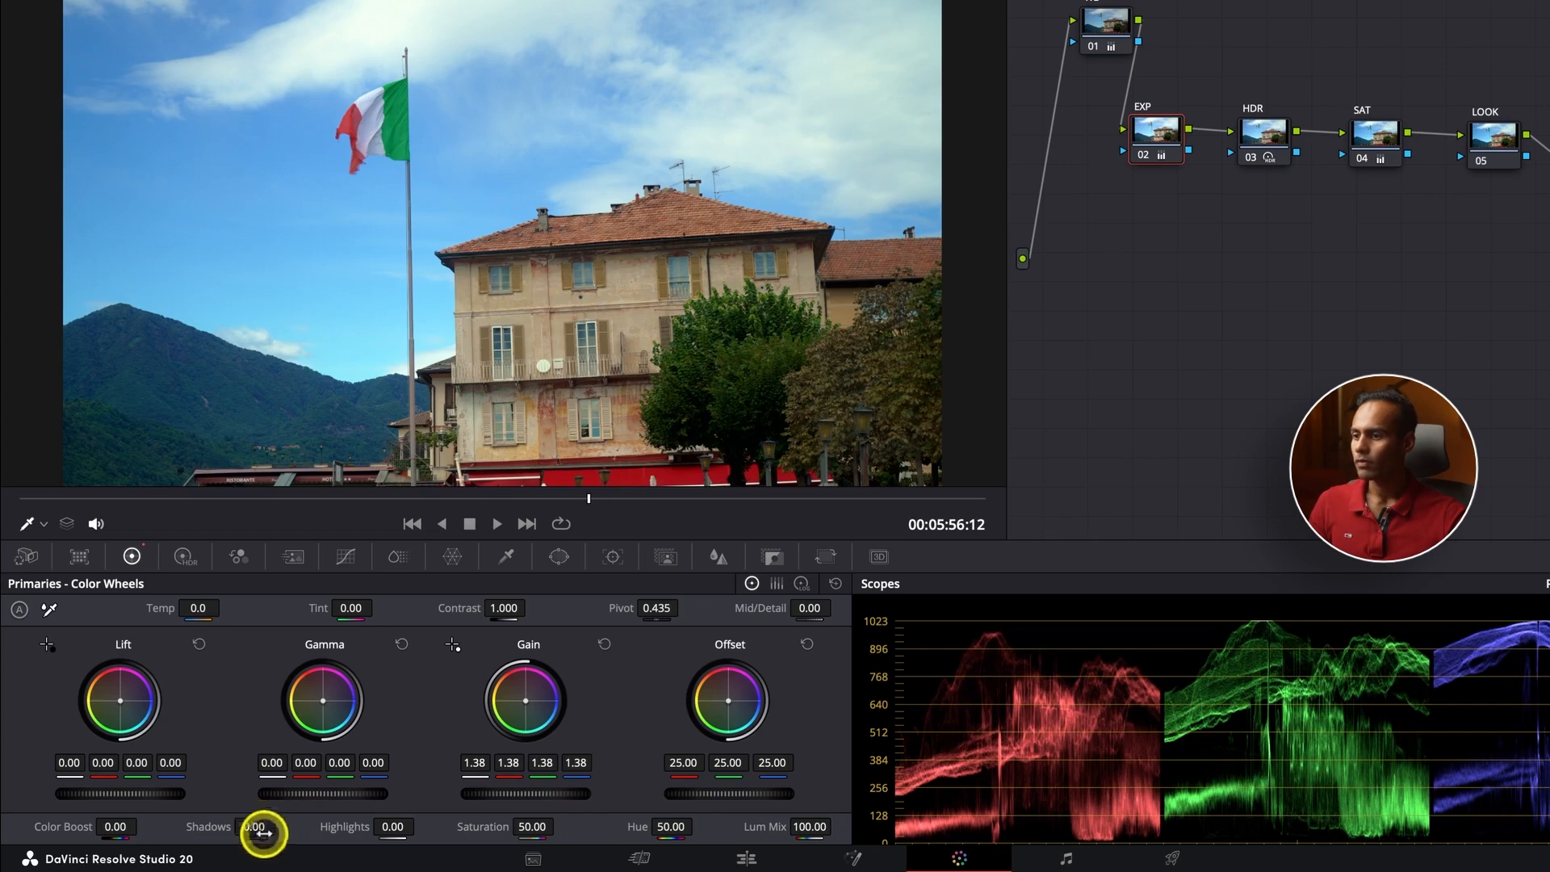
scroll(695, 245, "down", 1)
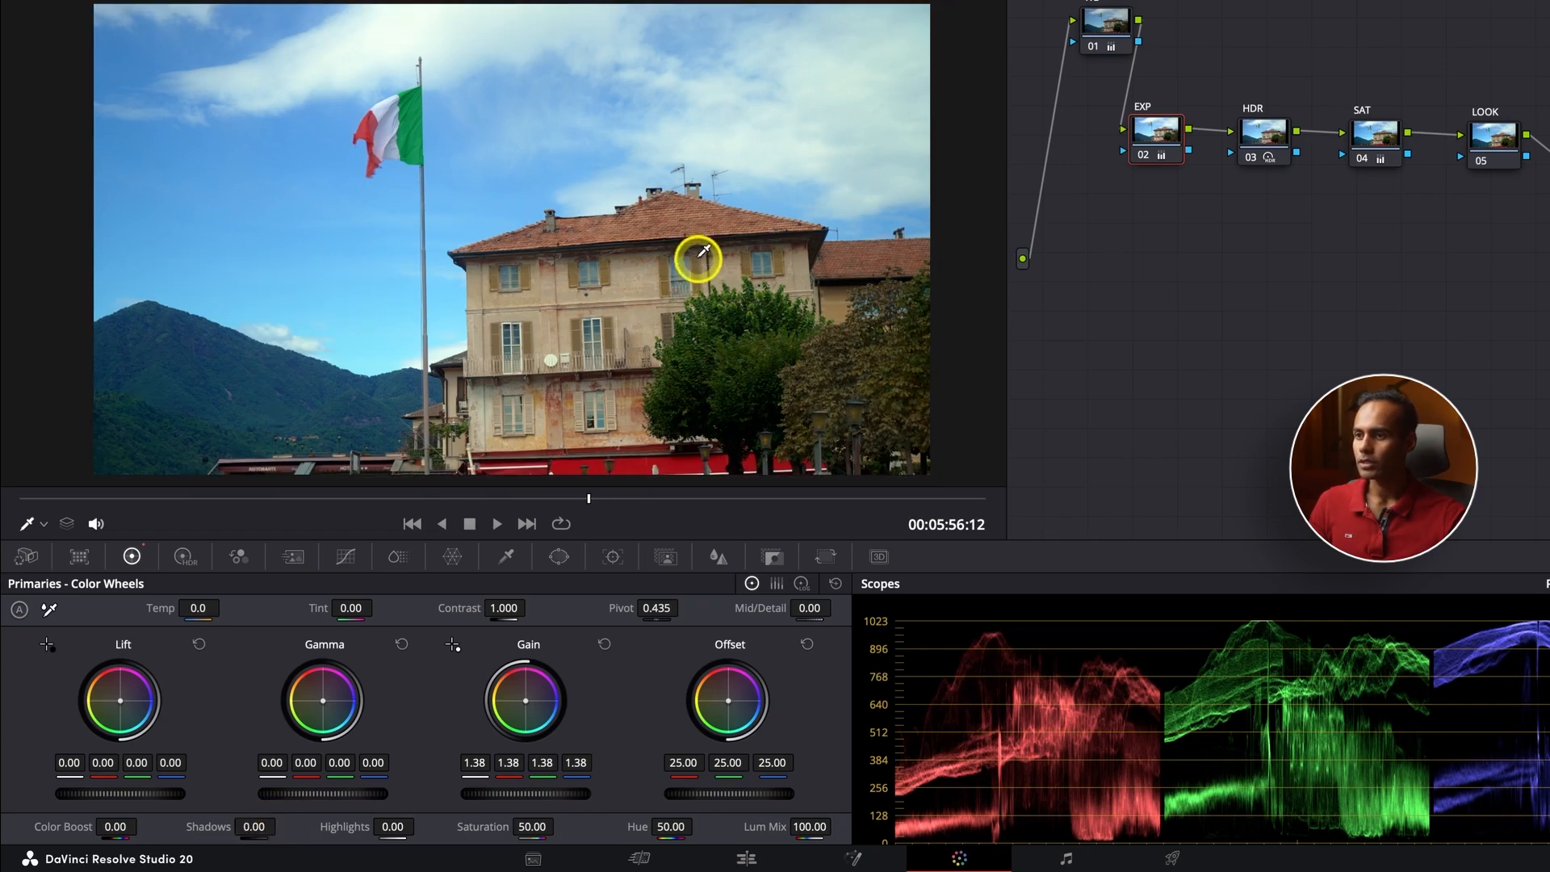
Step: Set the EXP node's Gamma to 0.02, lower Lift very slightly to -0.00, and compare the image full screen with the node off and on
left_click_drag(325, 789, 408, 791)
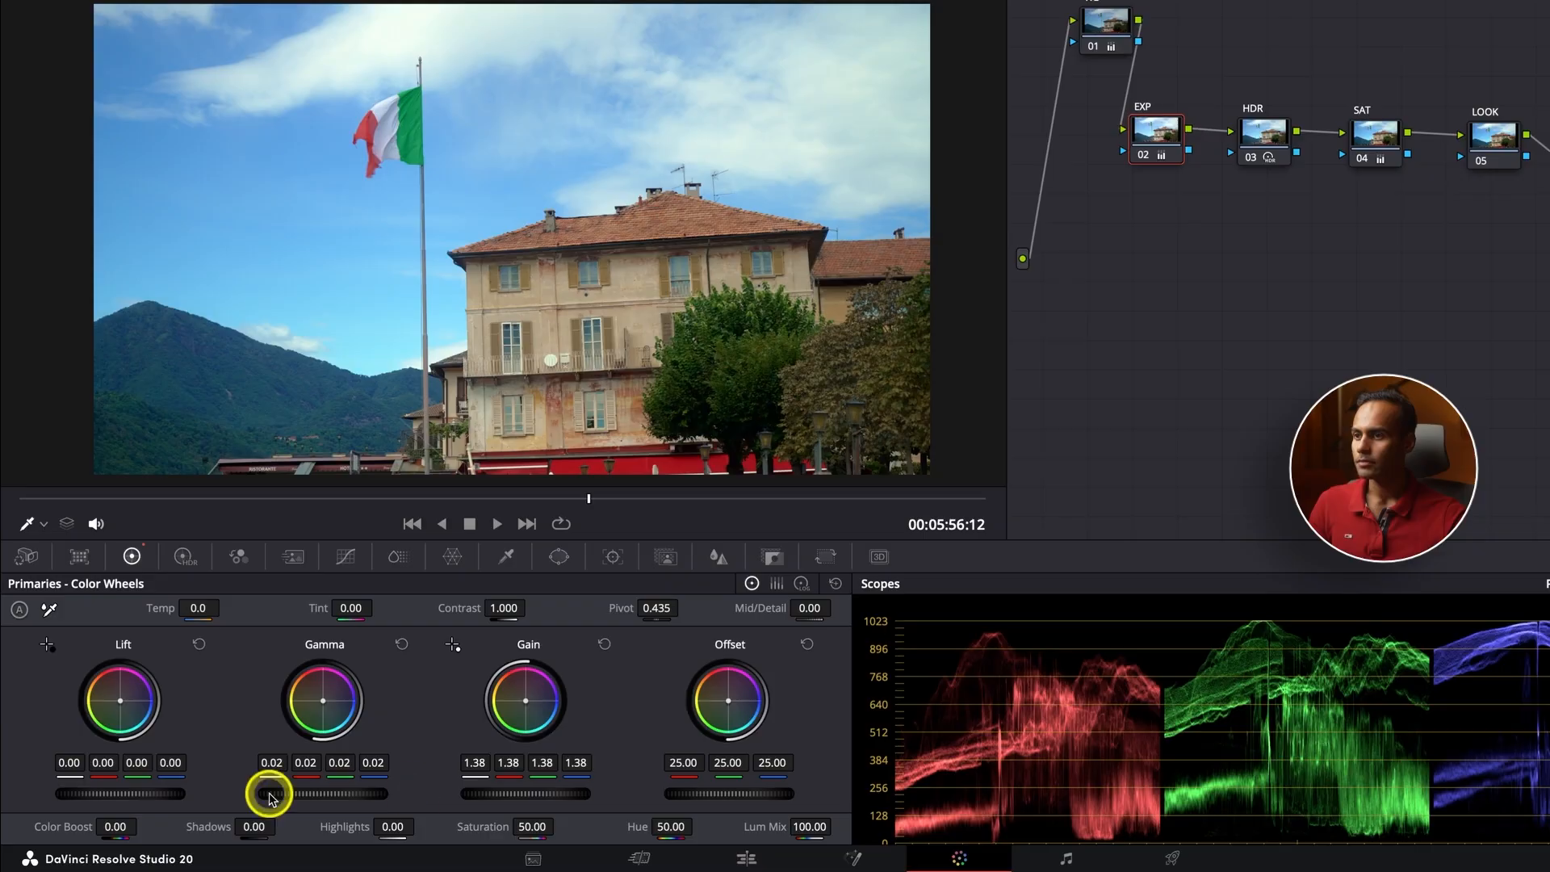
left_click_drag(160, 793, 127, 784)
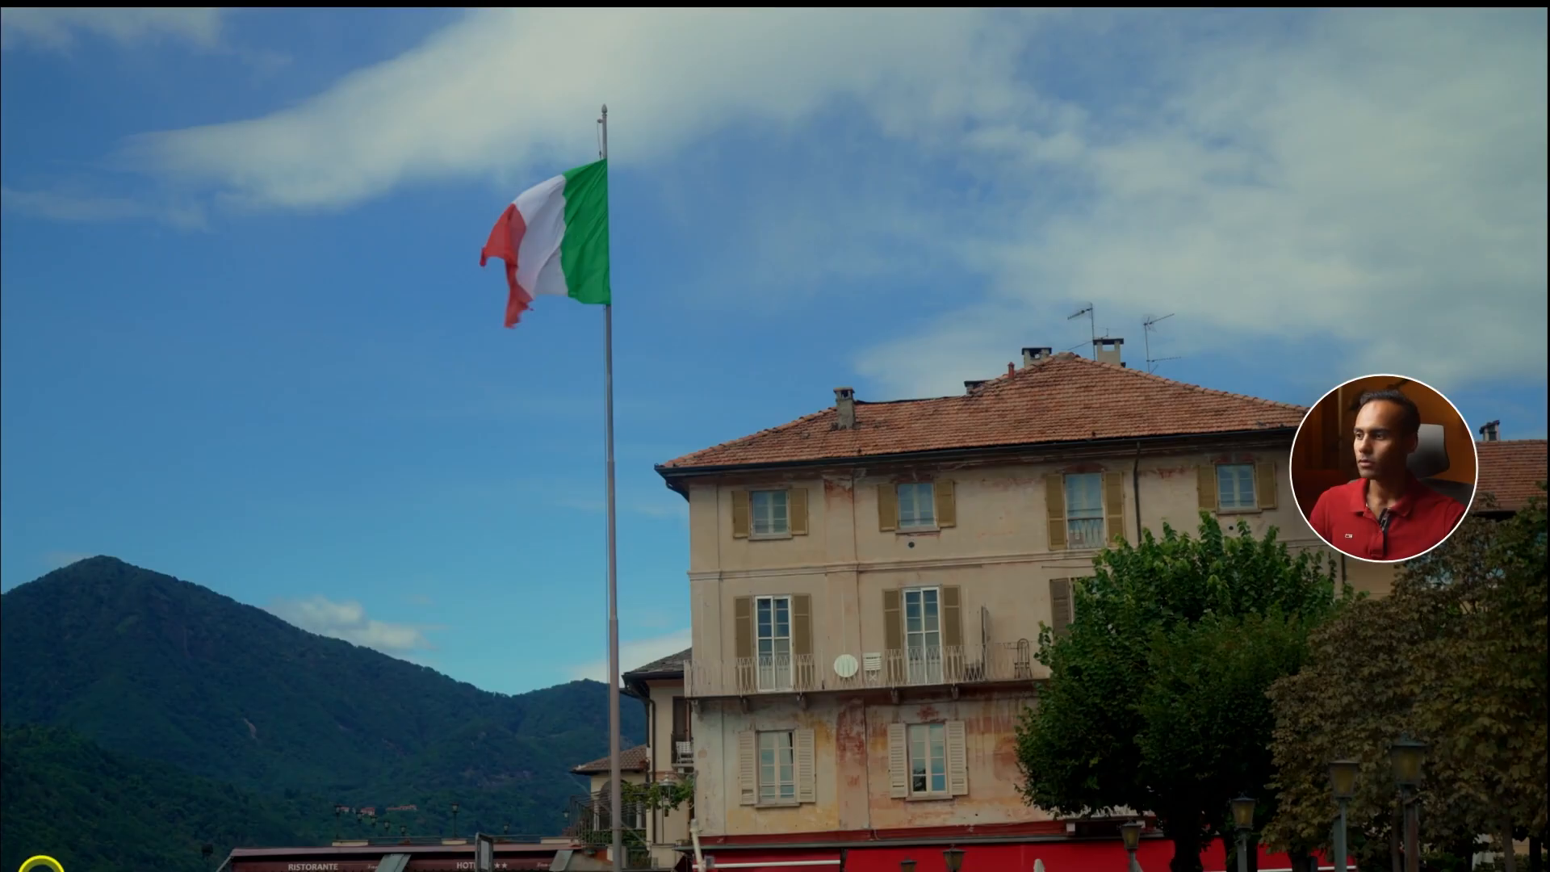
key("ctrl+d")
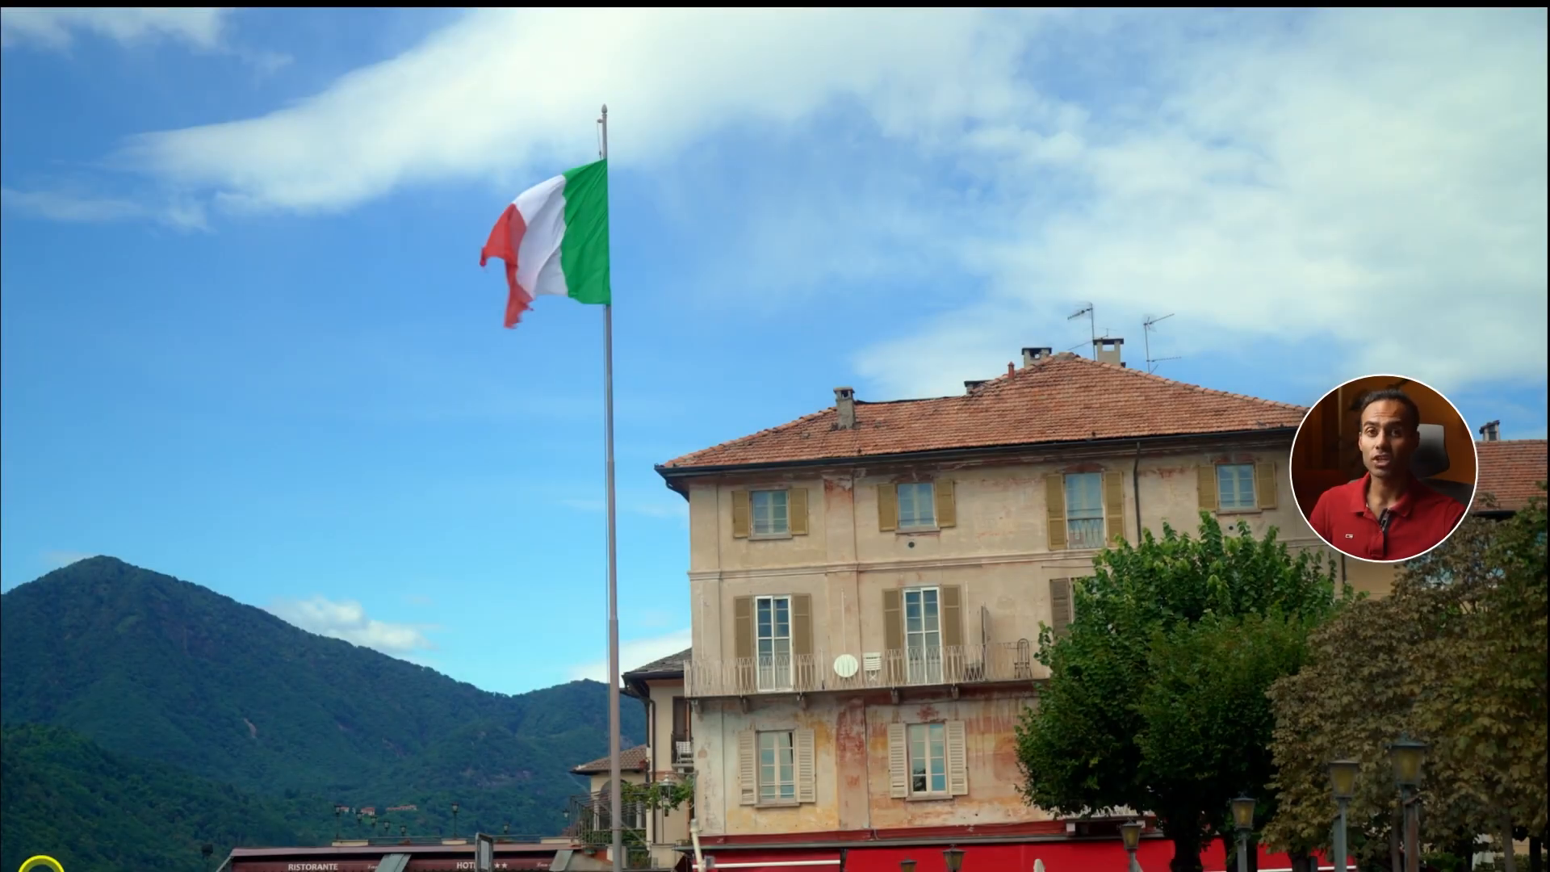
key("ctrl+d")
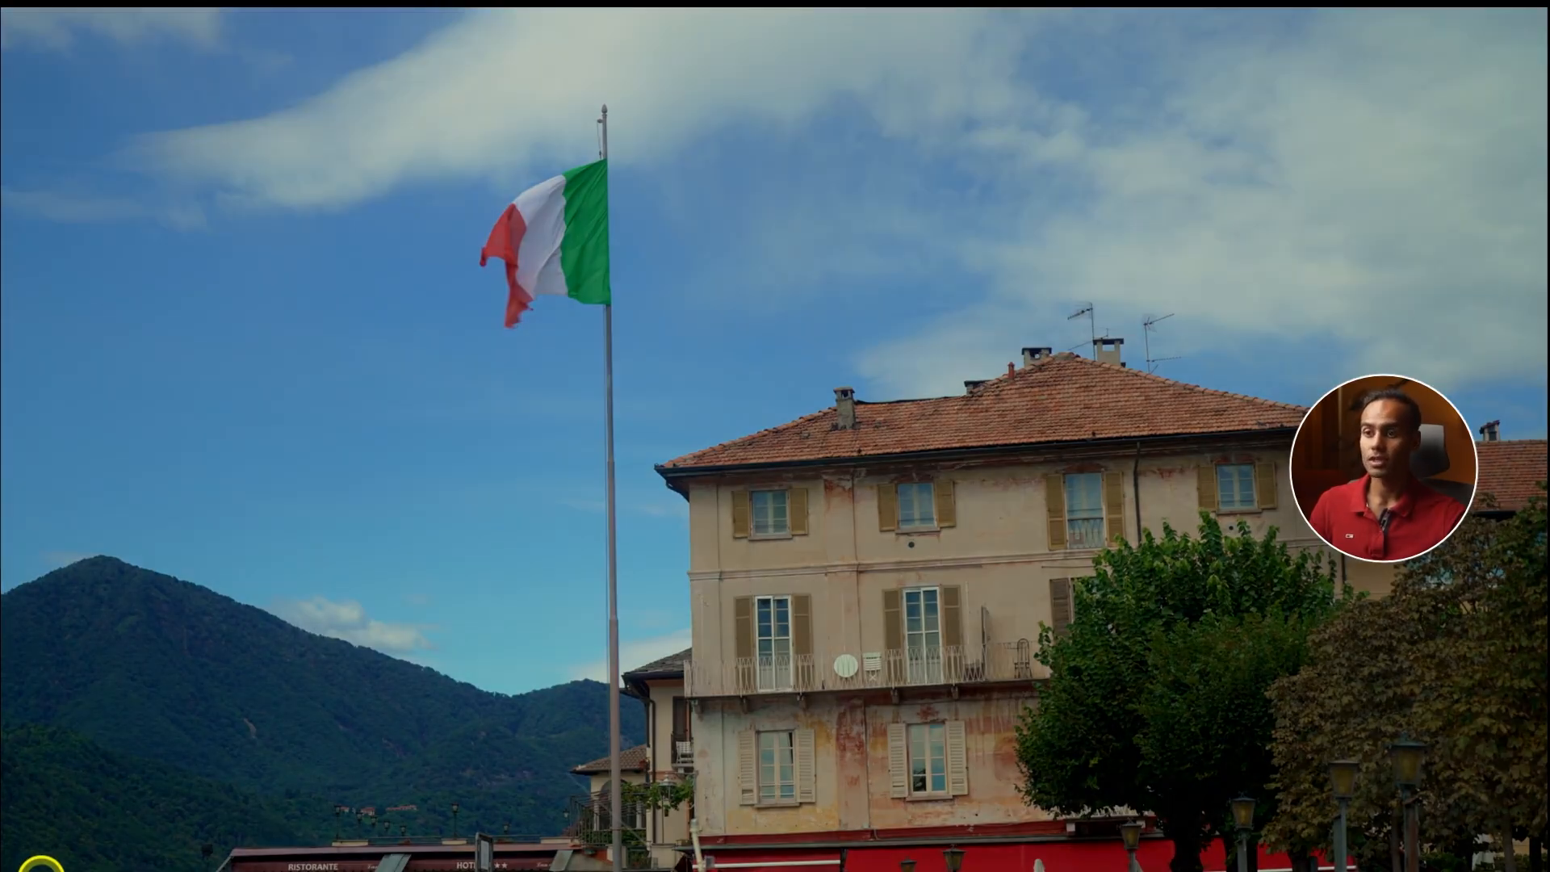
key("ctrl+d")
key("ctrl+d")
key("ctrl+d")
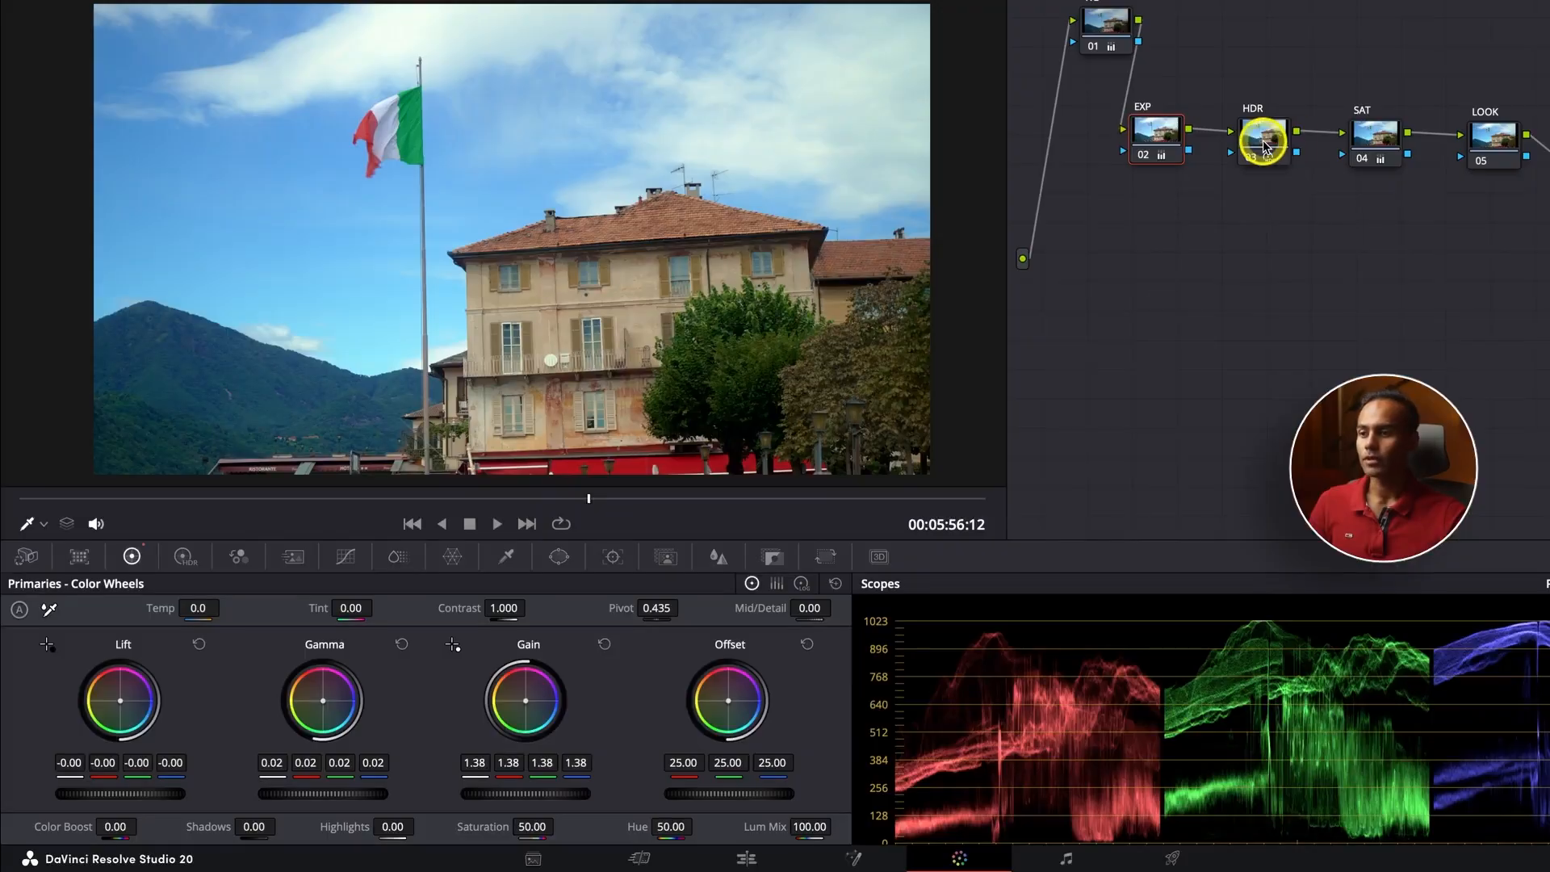
Step: On the HDR node, lower the Highlight wheel's exposure to -1.14 and compare the image full screen with the node off and on
left_click(1264, 146)
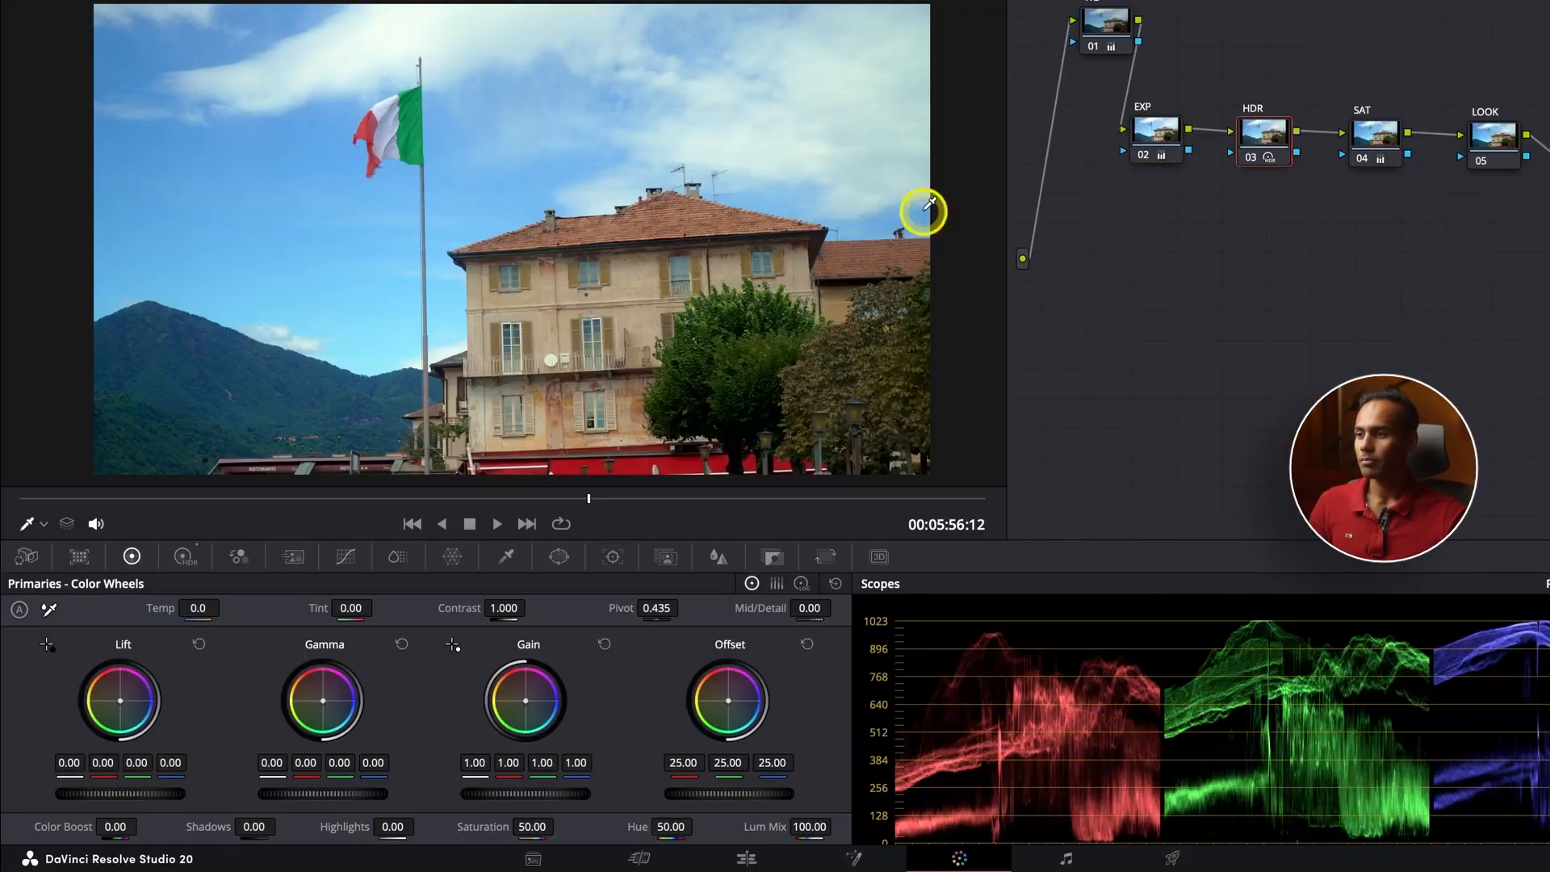
left_click(179, 559)
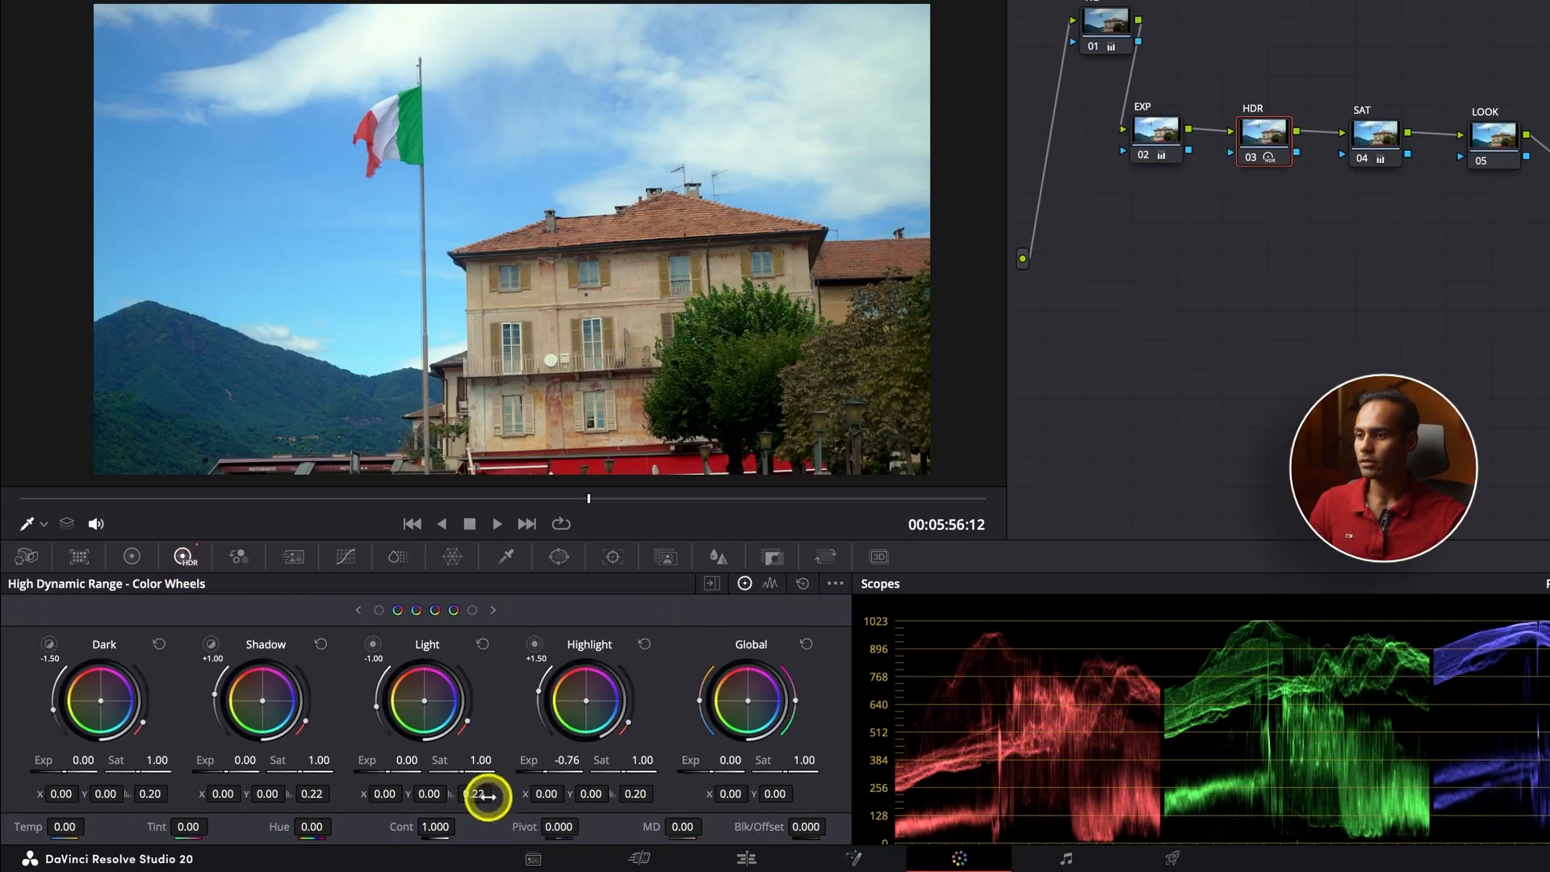
left_click_drag(569, 759, 433, 752)
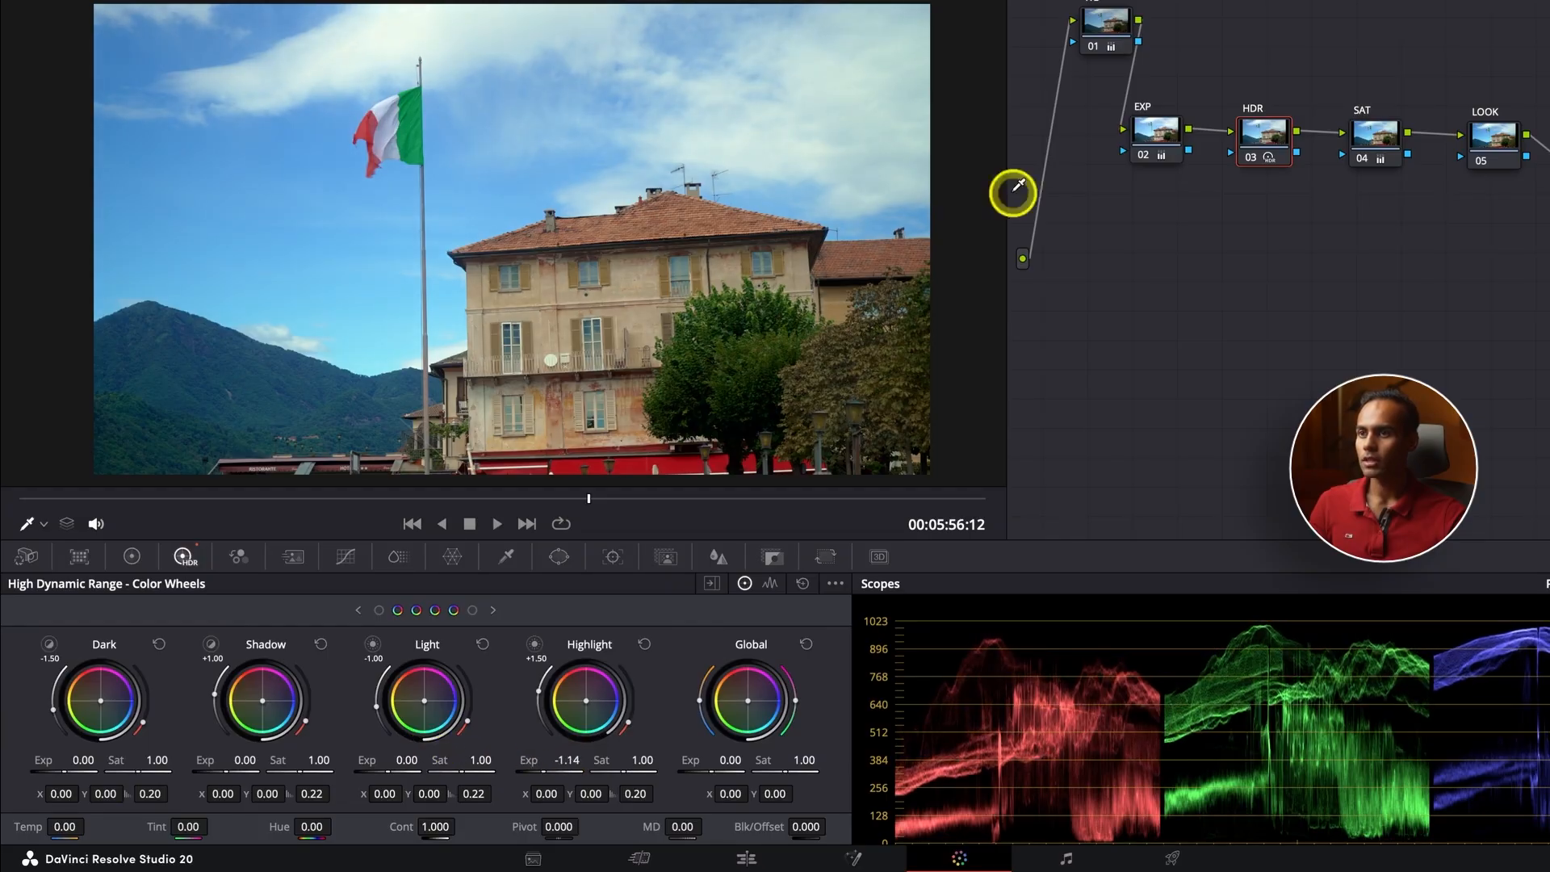
key("ctrl+f")
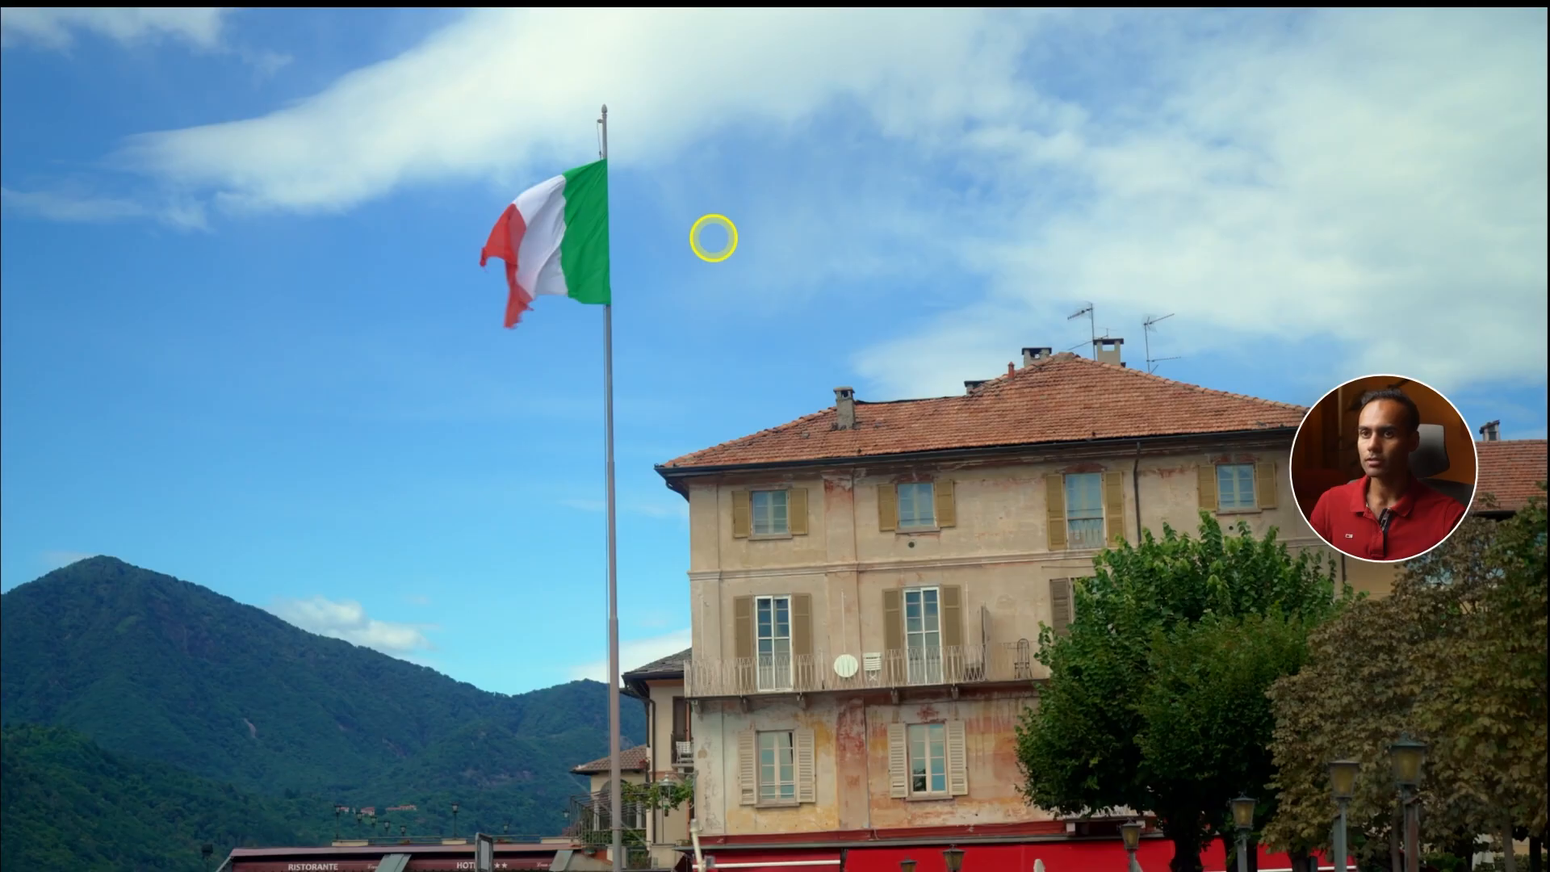
key("ctrl+d")
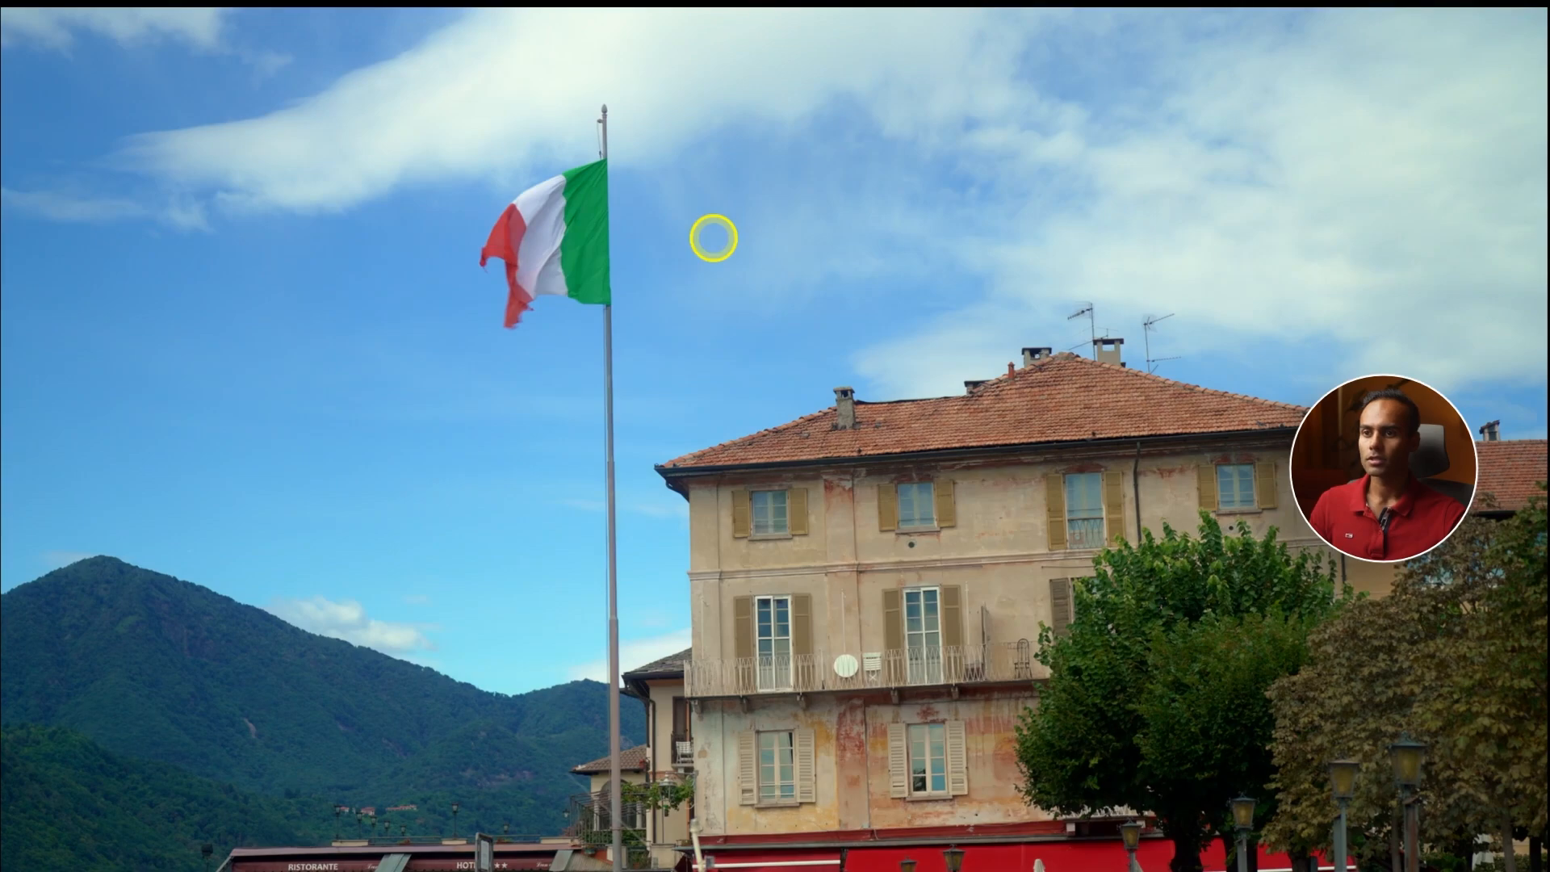
key("ctrl+d")
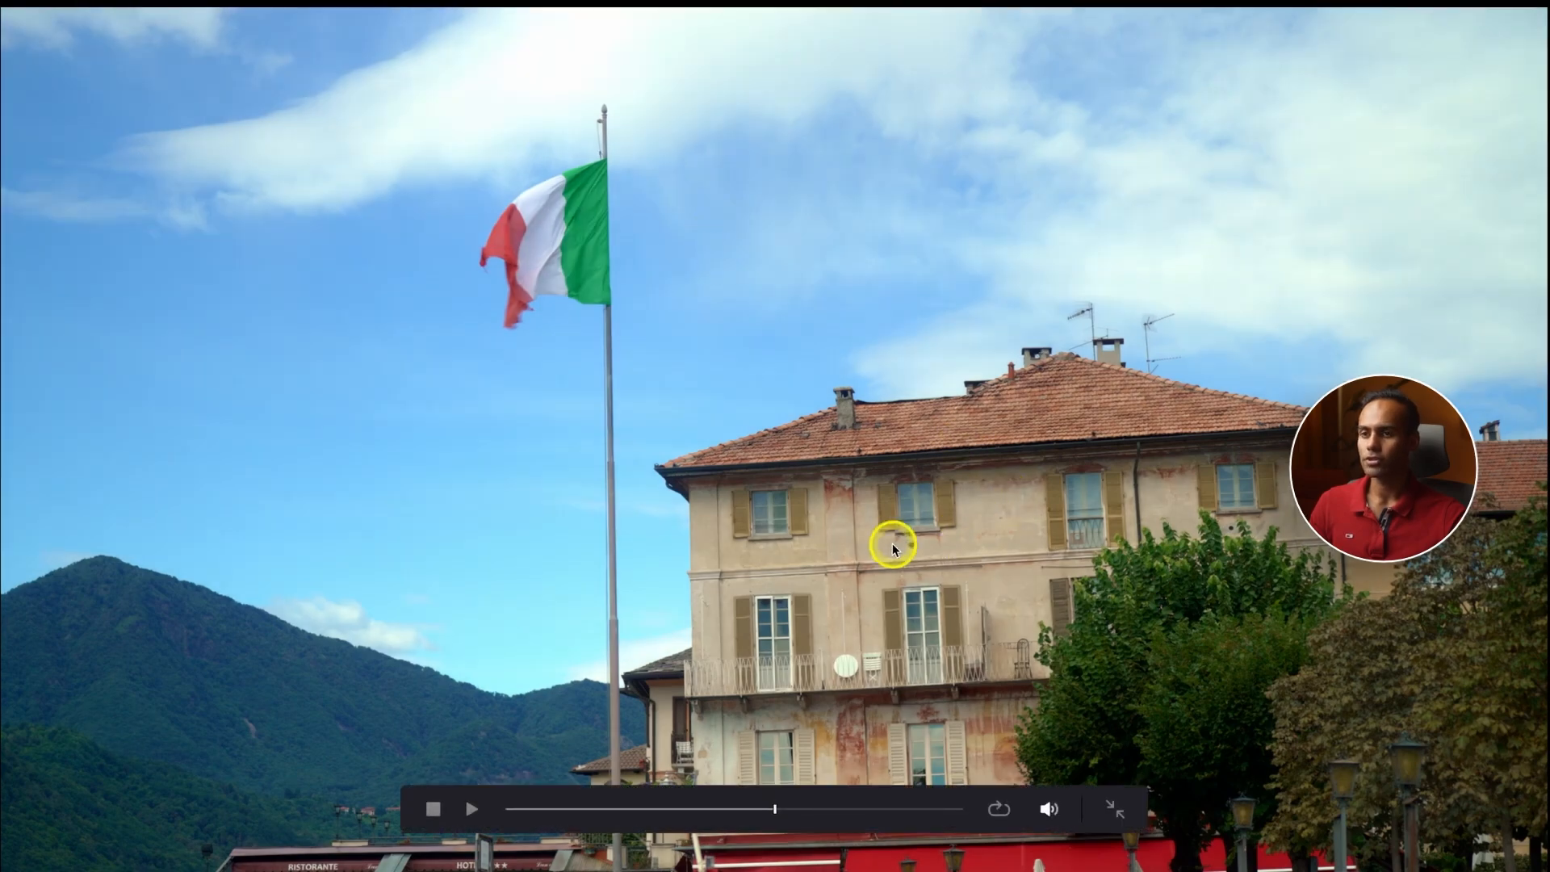
key("ctrl+d")
key("ctrl+d")
key("ctrl+d")
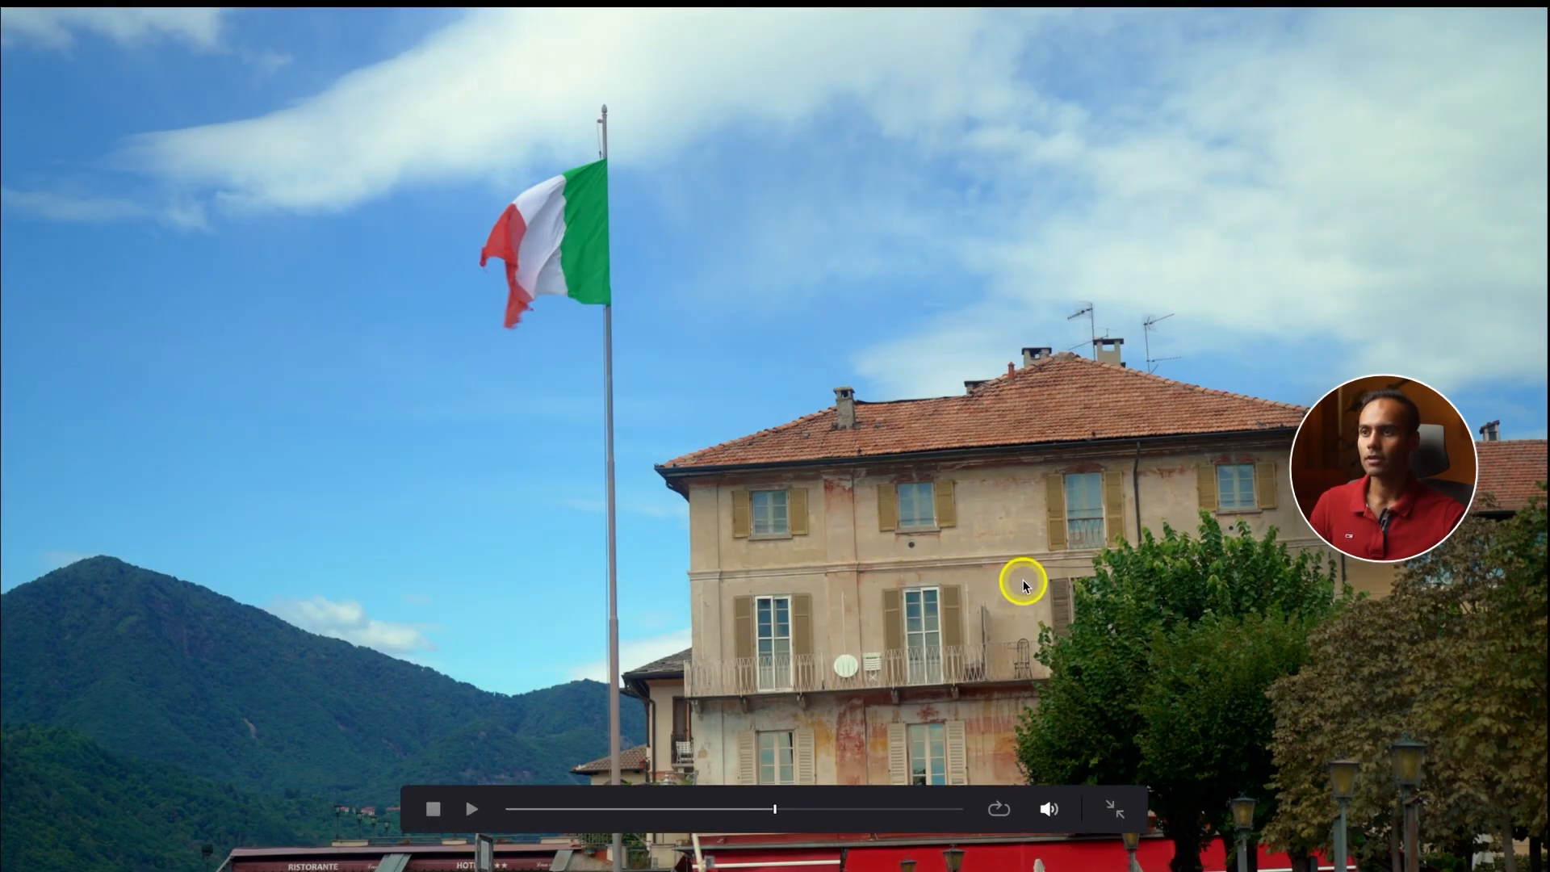
key("Escape")
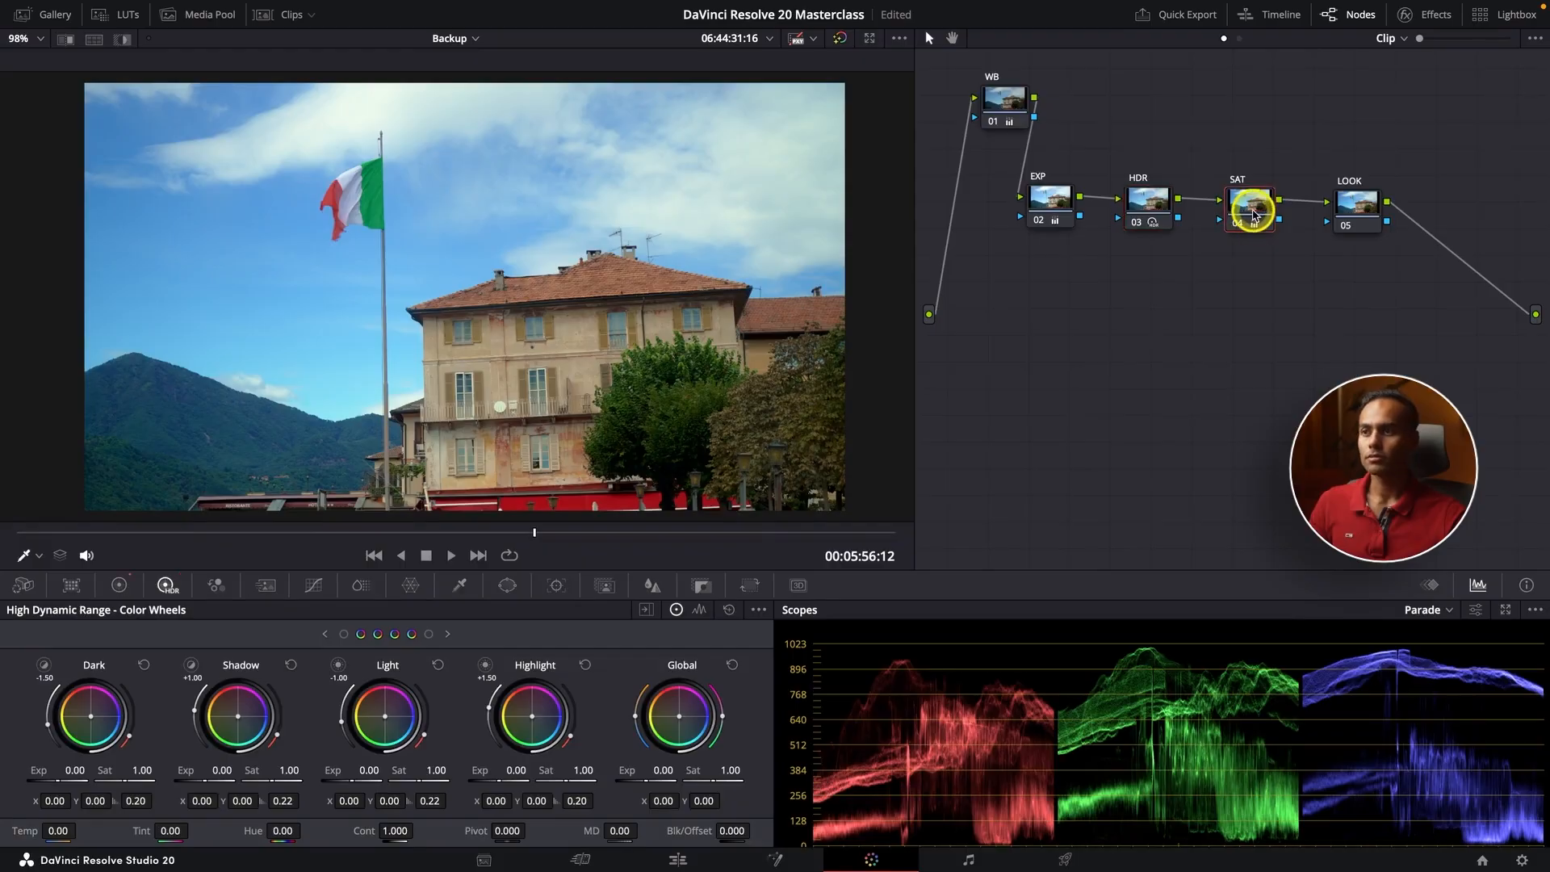
Step: Shift the SAT node closer to HDR, move the LOOK node below them, and open LOOK's Hue Vs Hue curve
mouse_move(1254, 214)
left_mouse_down()
mouse_move(1219, 211)
mouse_move(1241, 216)
left_mouse_up()
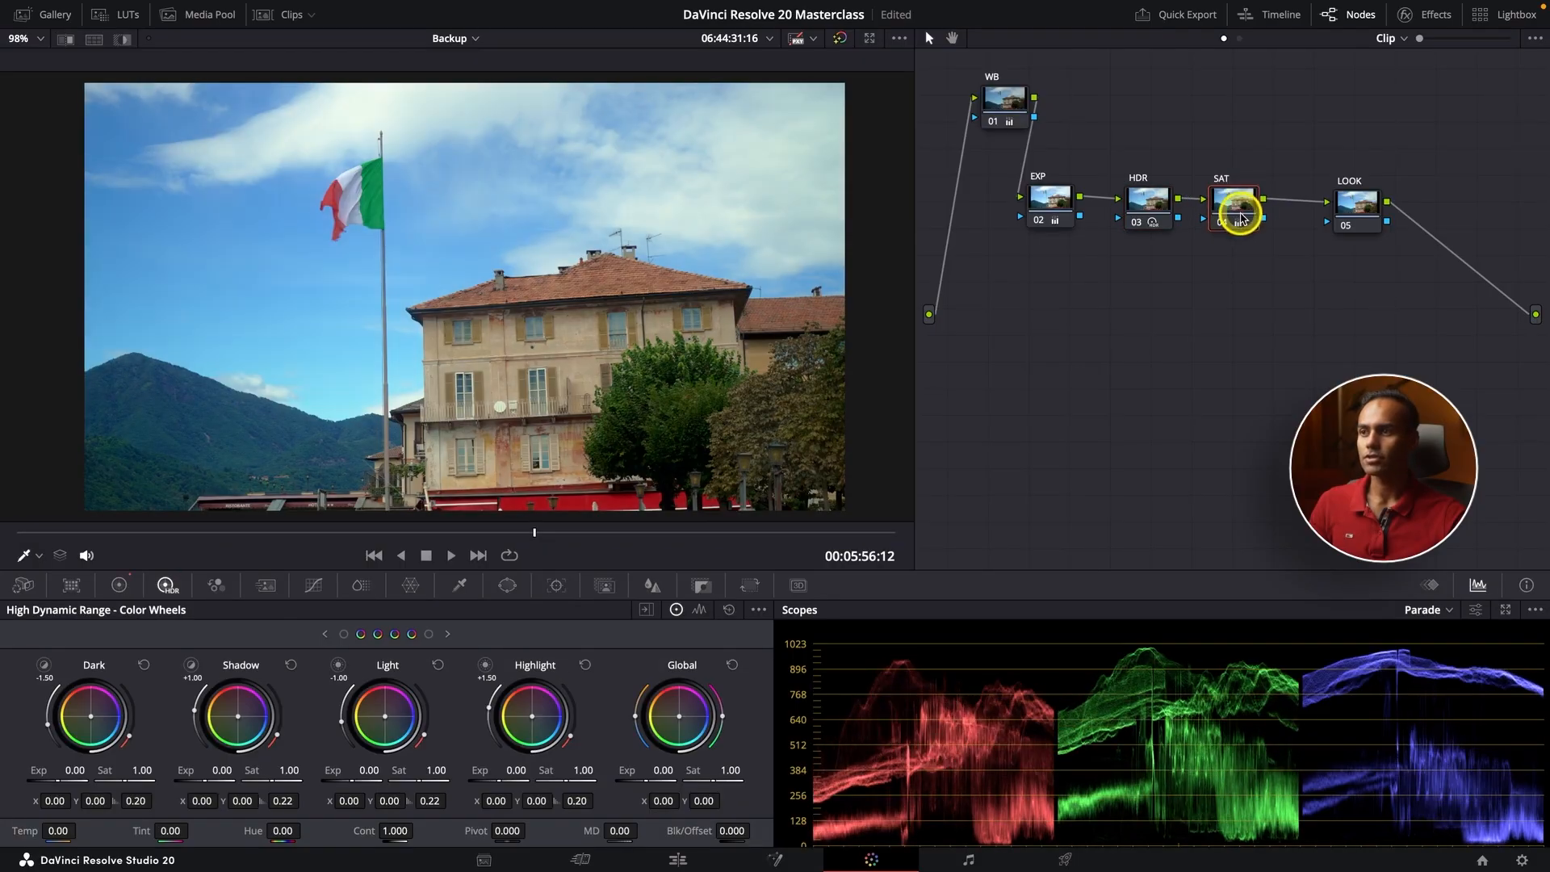
left_click_drag(1358, 204, 1095, 327)
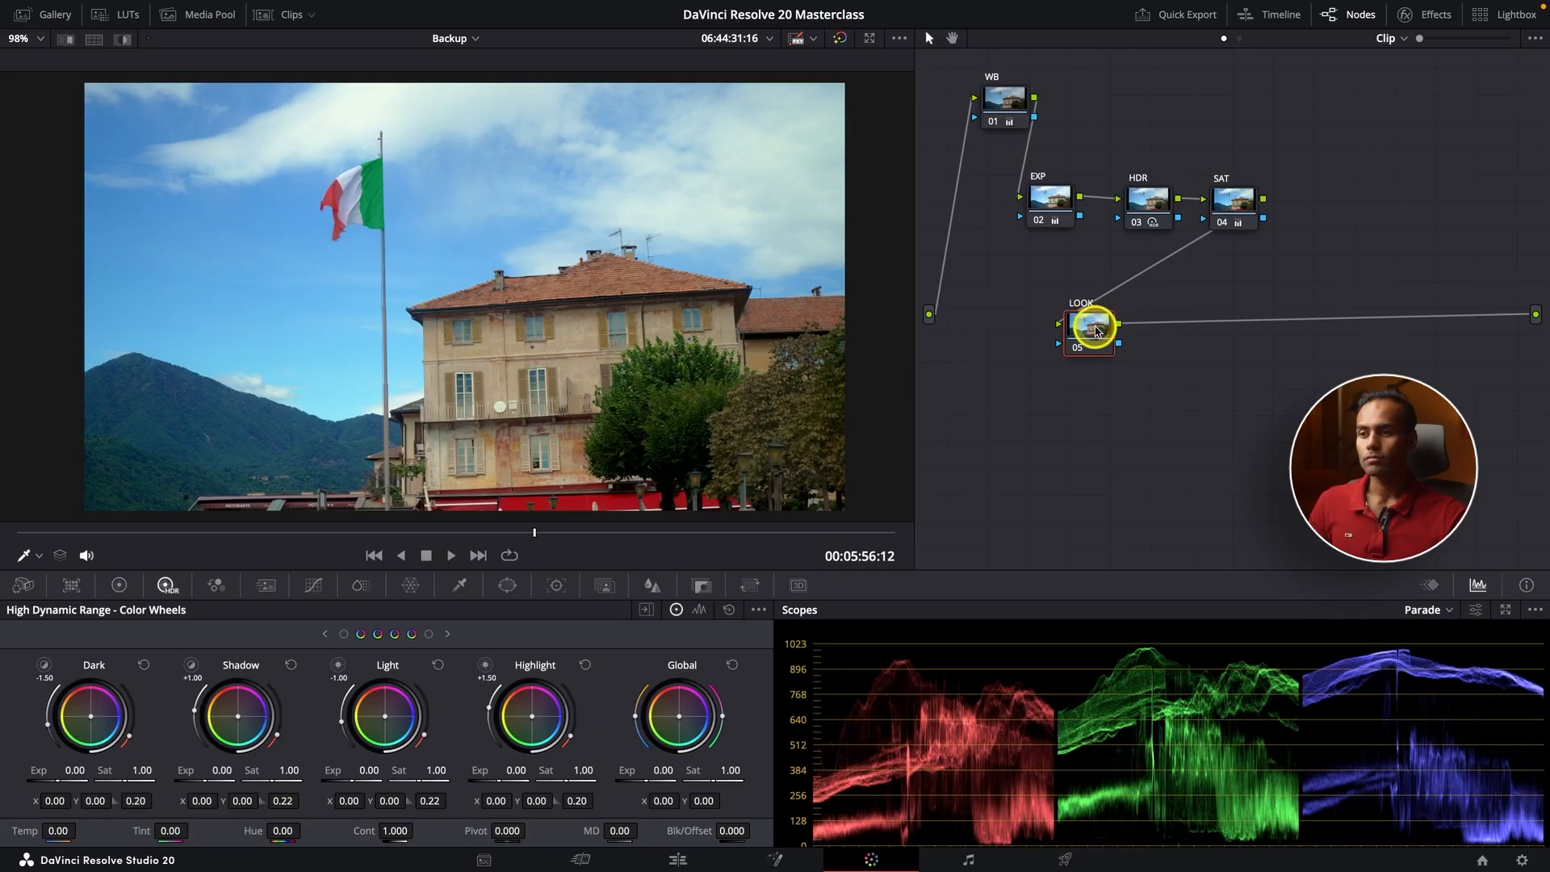
left_click(314, 585)
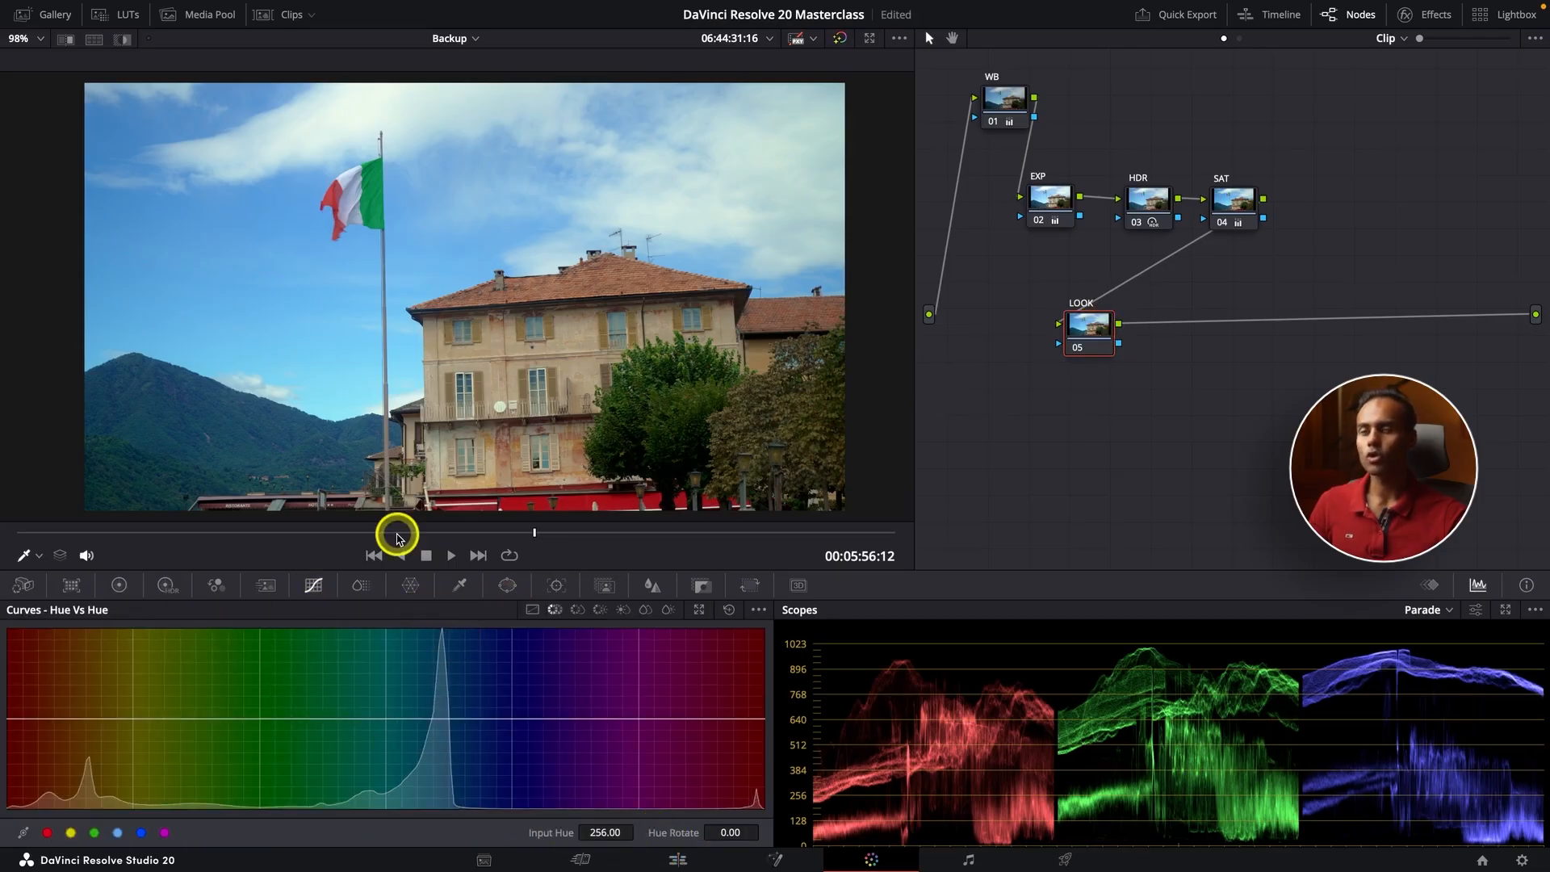
Step: Copy the LOOK node's grade from lake clip 47 and paste it onto the LOOK node of flag clip 49
left_click(274, 18)
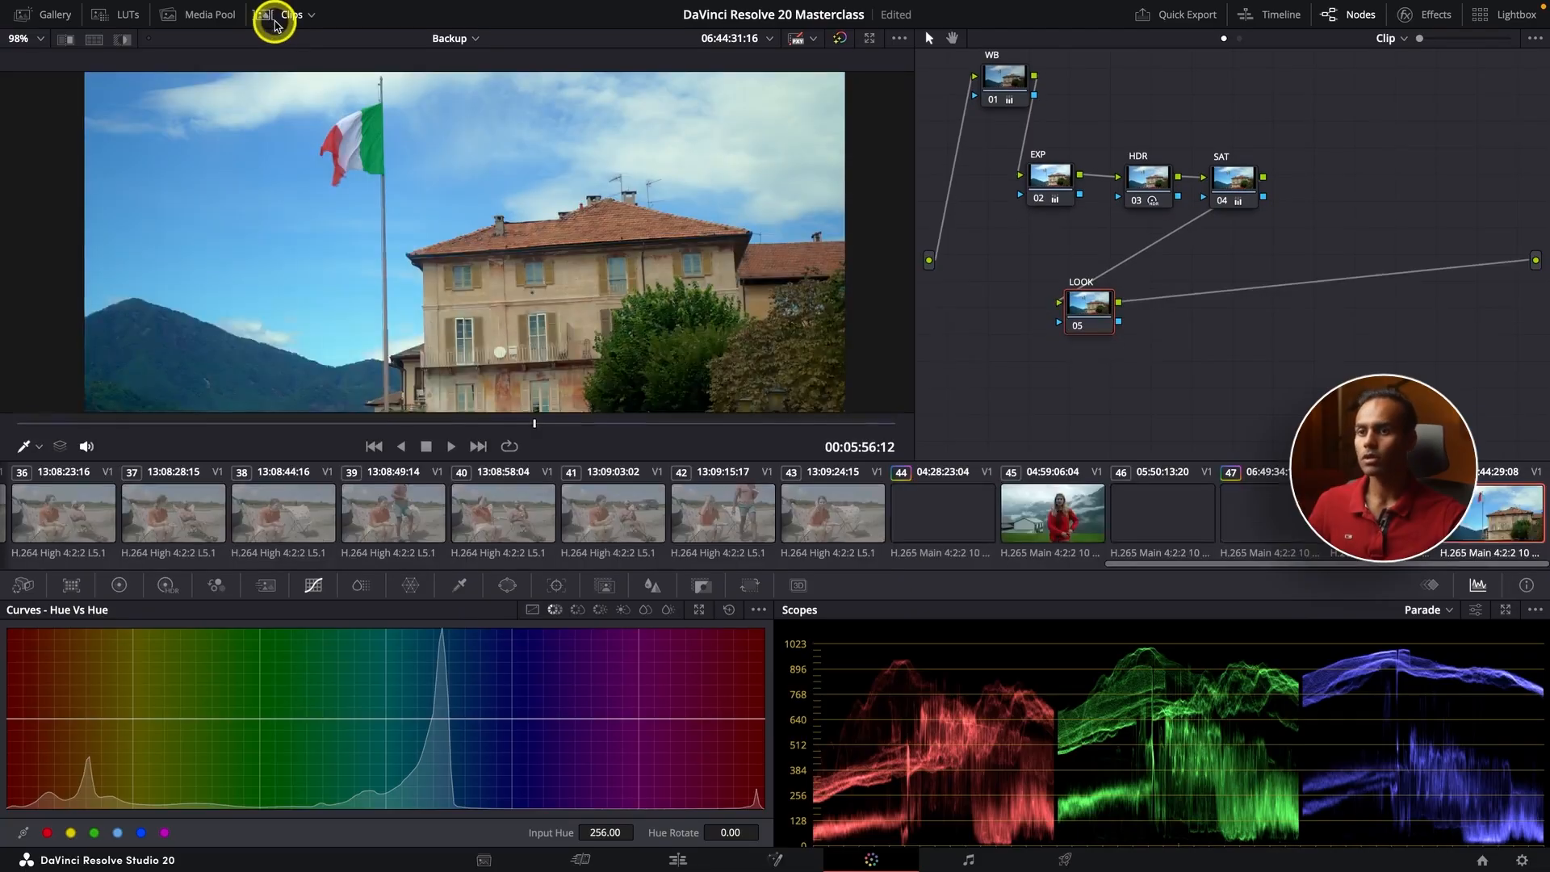
left_click(1287, 518)
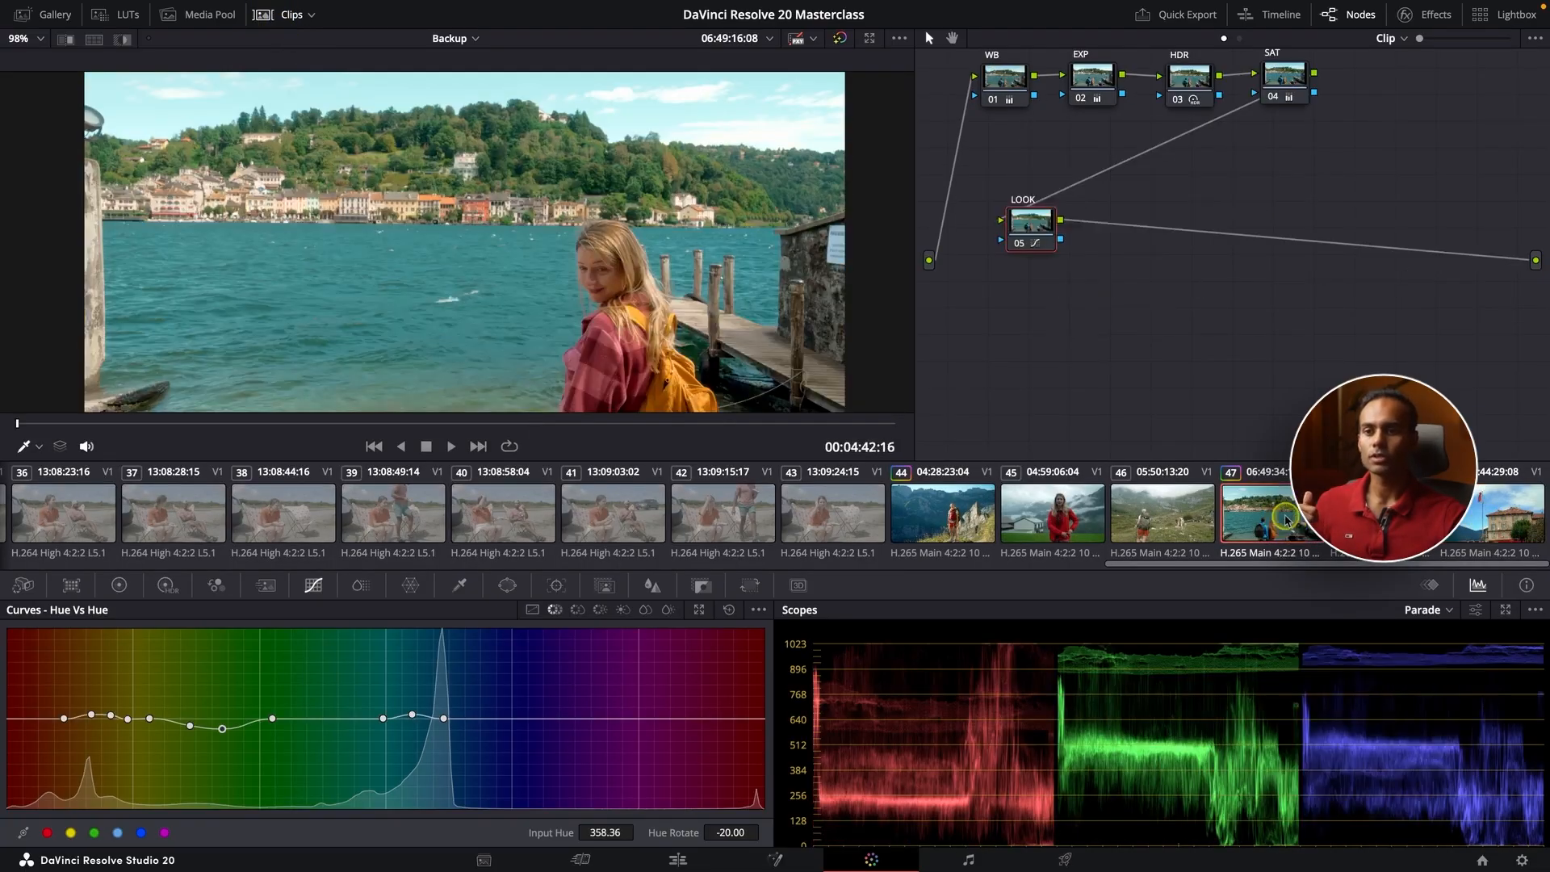
left_click_drag(1031, 218, 1034, 225)
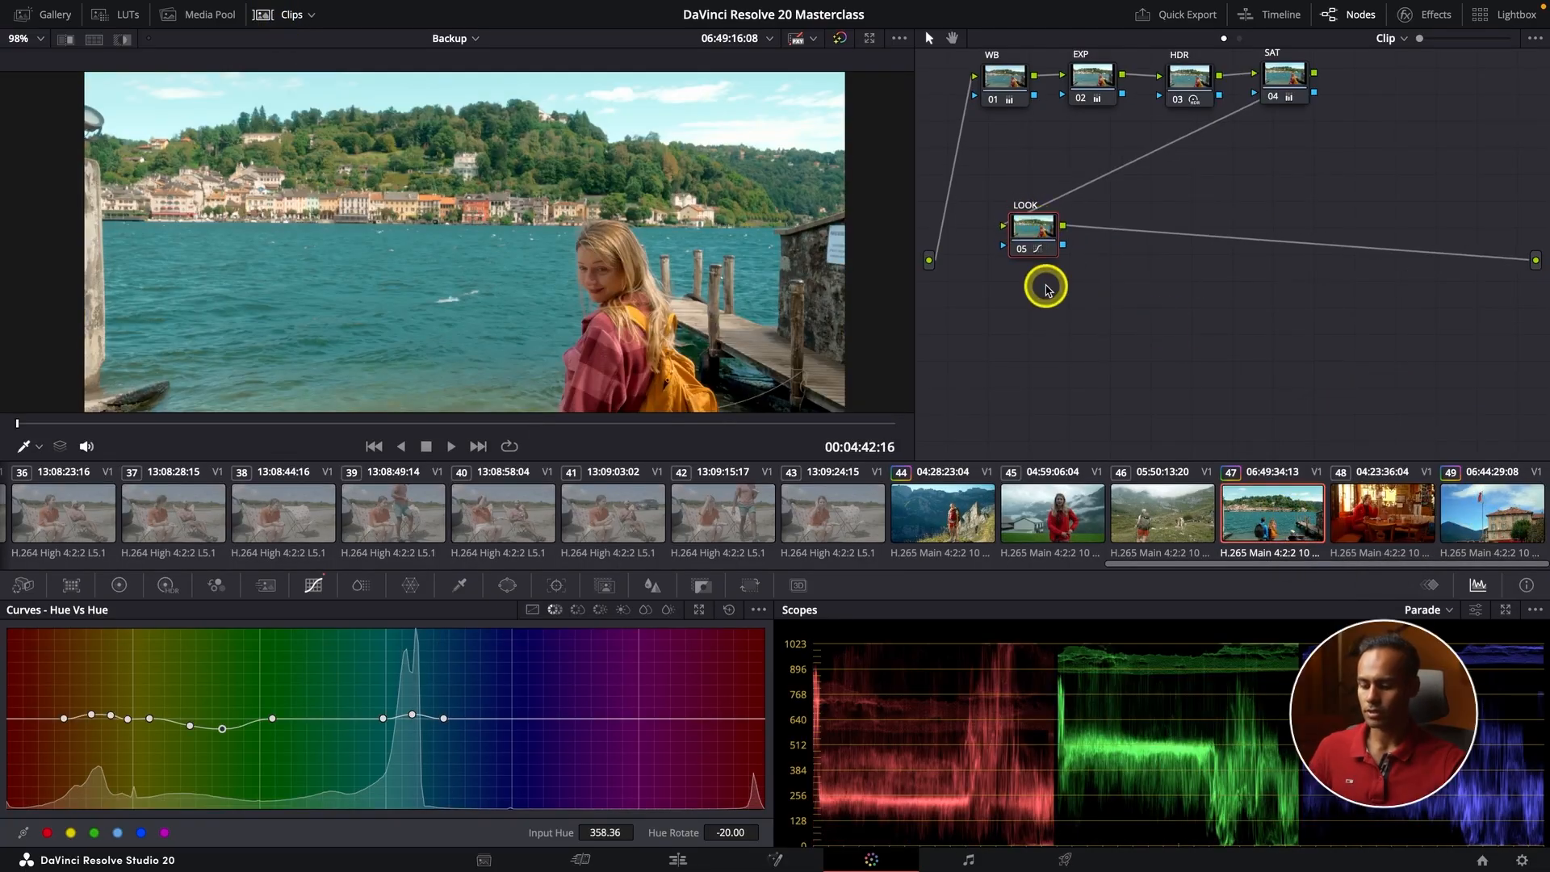
key("ctrl+c")
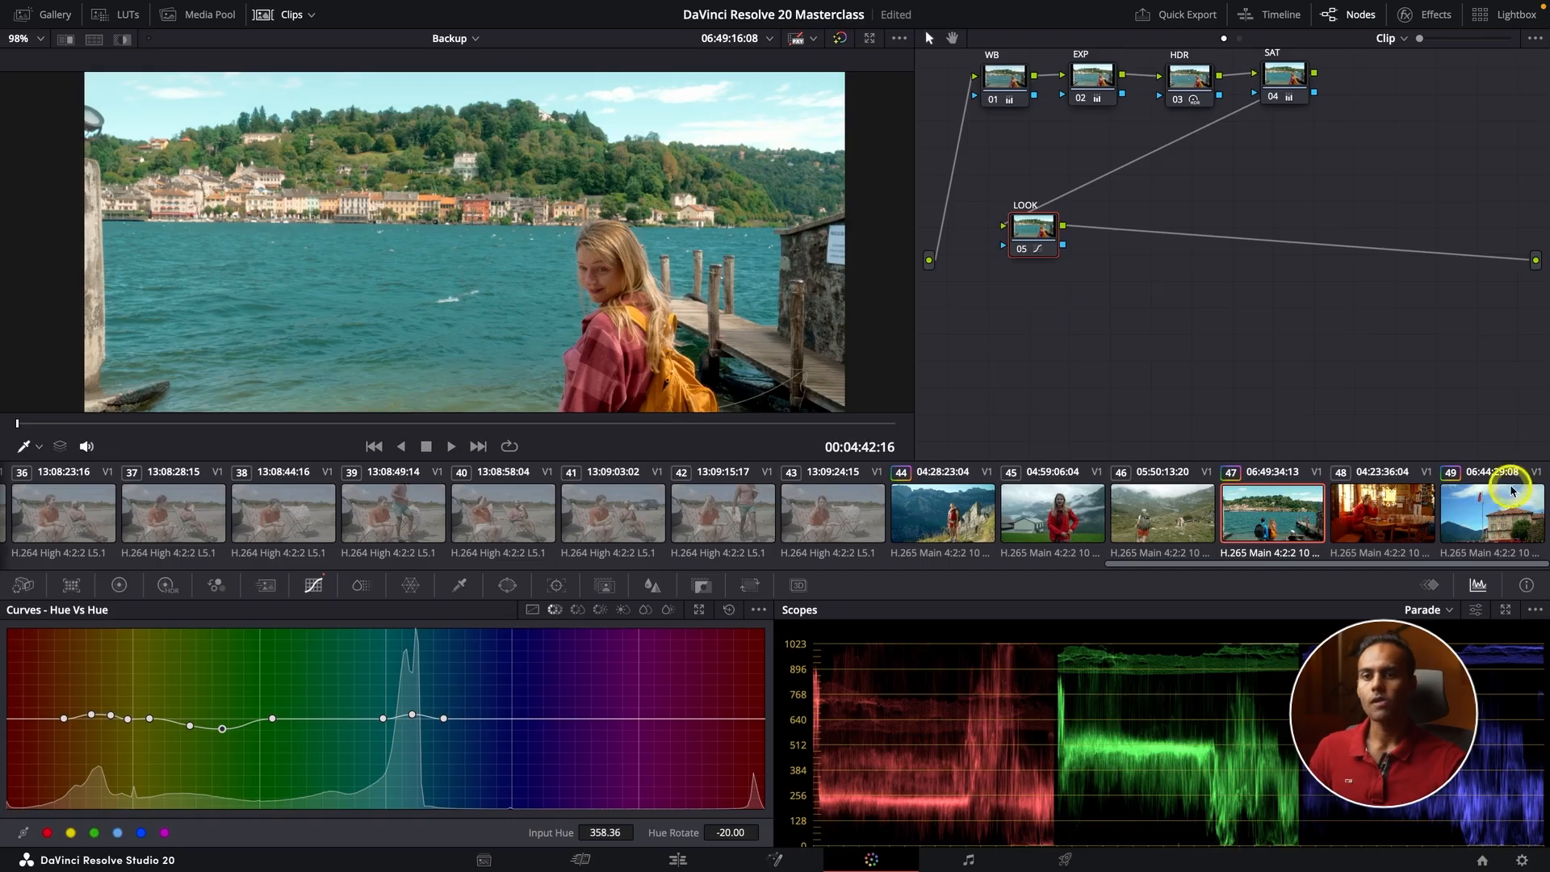
left_click(1488, 527)
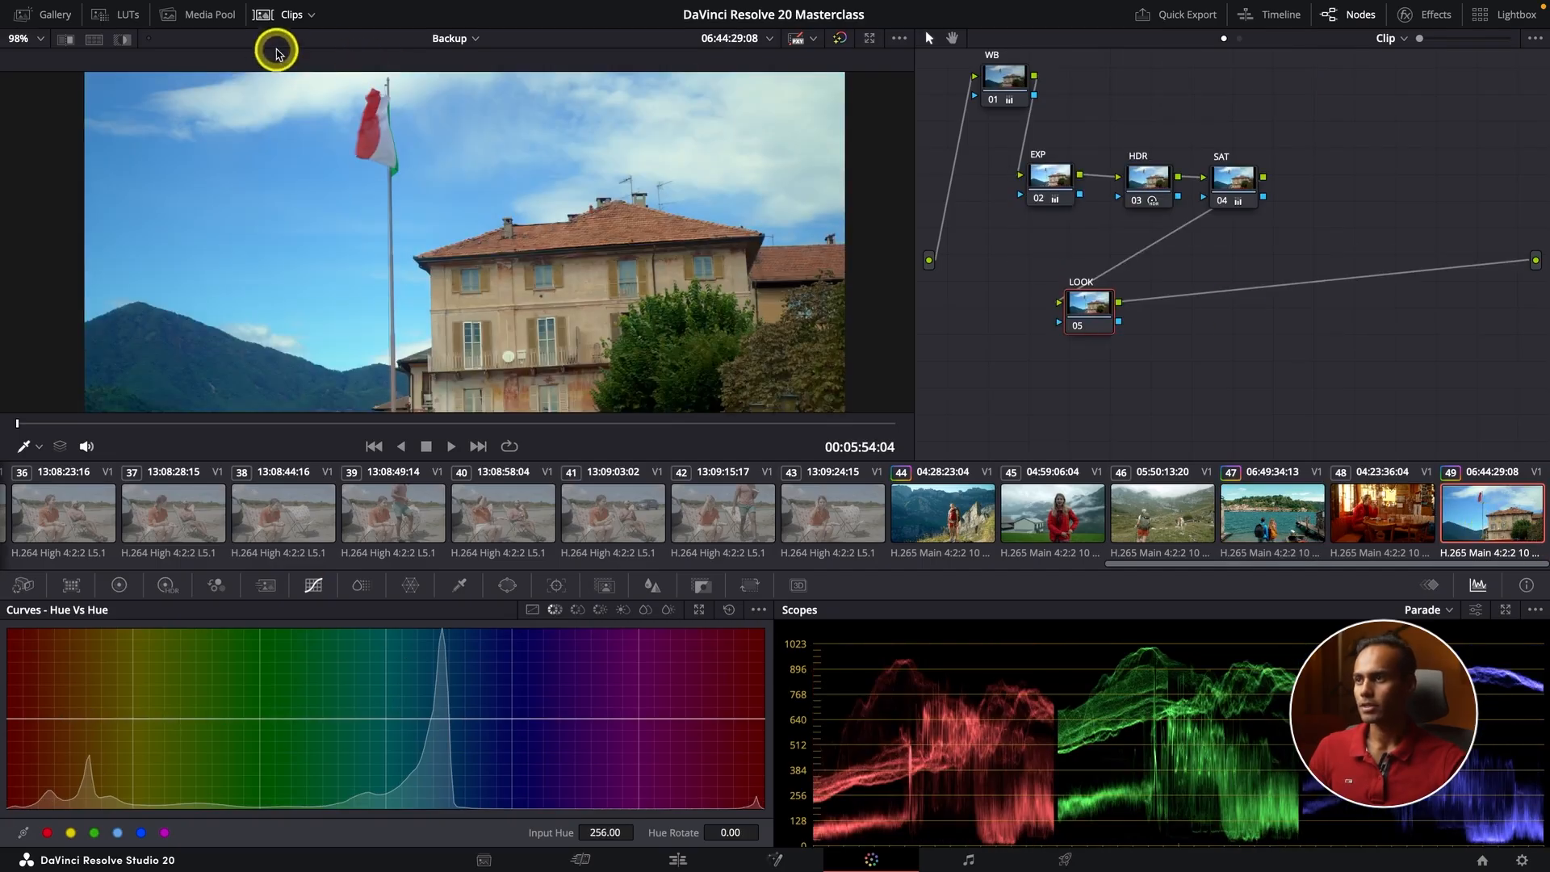
left_click(278, 13)
left_click_drag(1096, 329, 1082, 321)
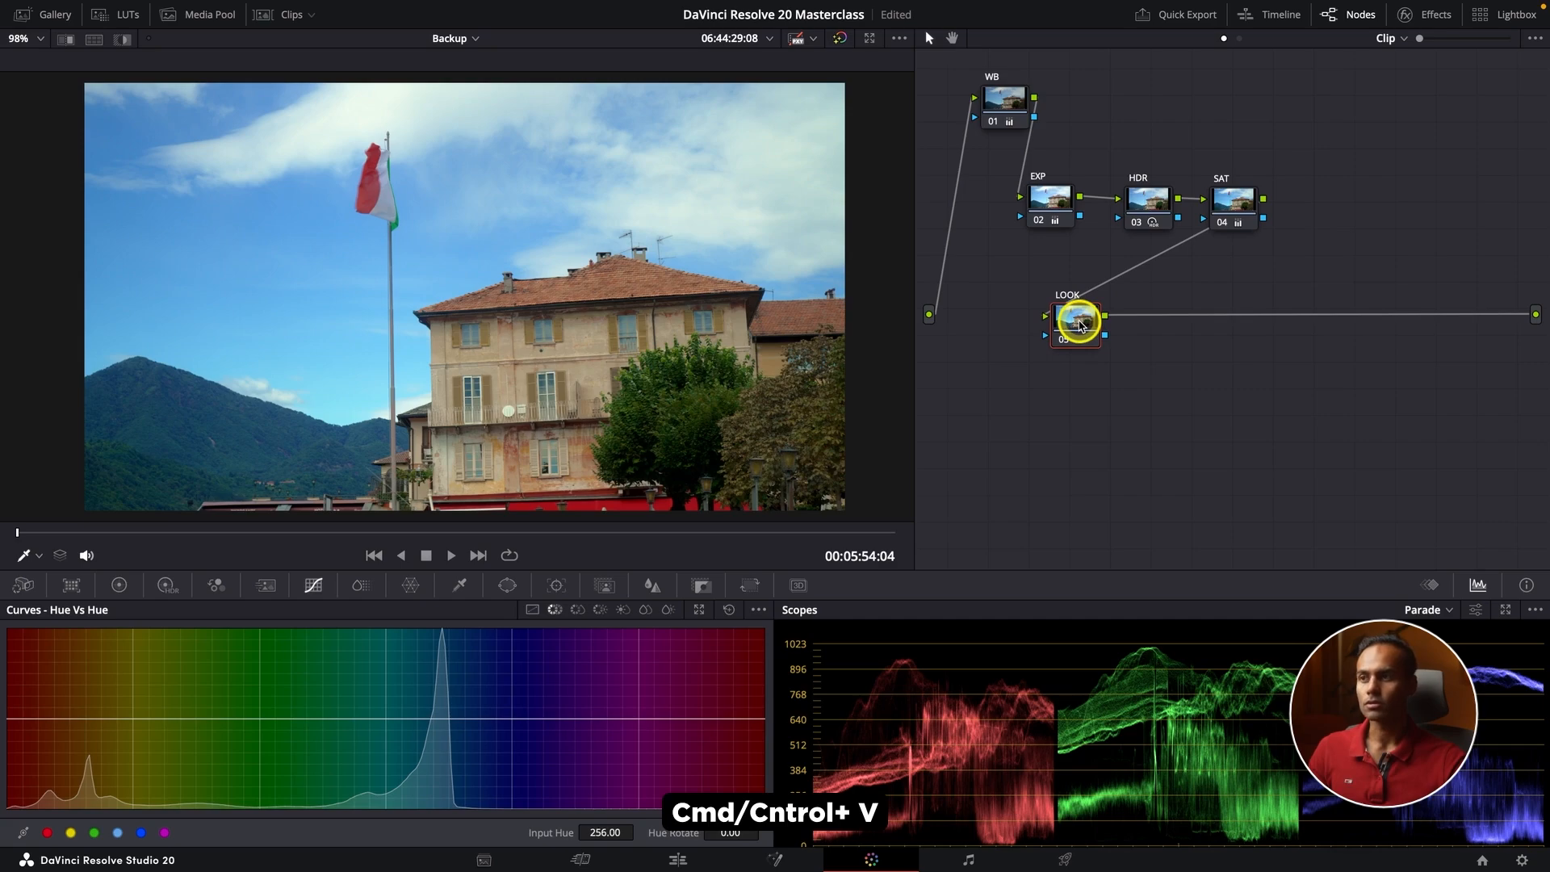
key("ctrl+v")
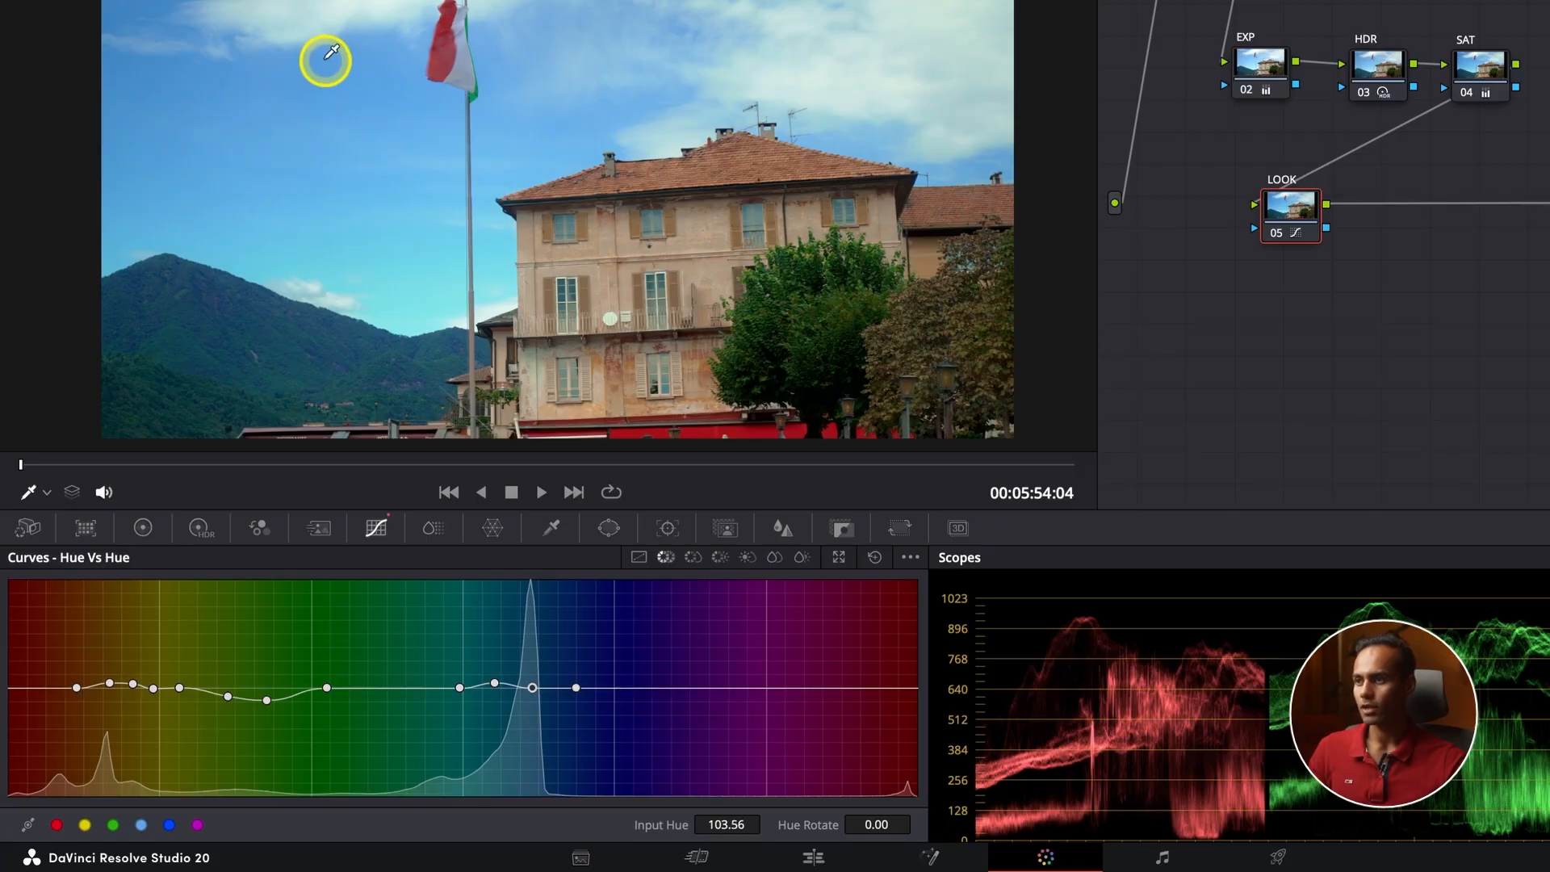
Step: Adjust LOOK's Hue Vs Hue curve: cyan point at hue 89.99 with rotation 5.60, orange point at 296.34 with rotation 2.40; compare with the node off
left_click(575, 687)
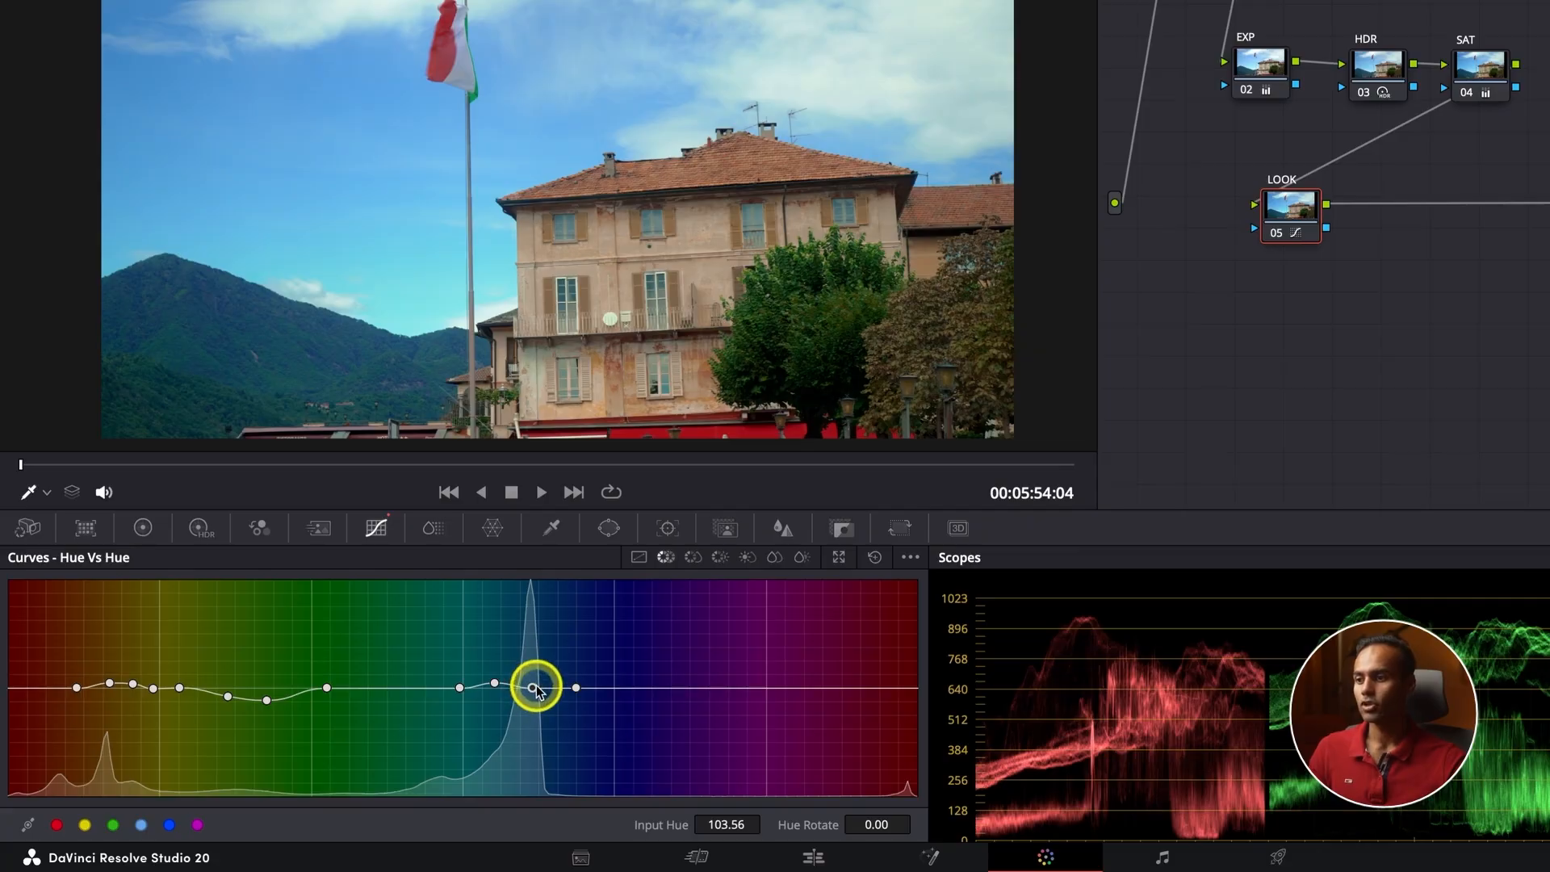
left_click_drag(532, 688, 498, 687)
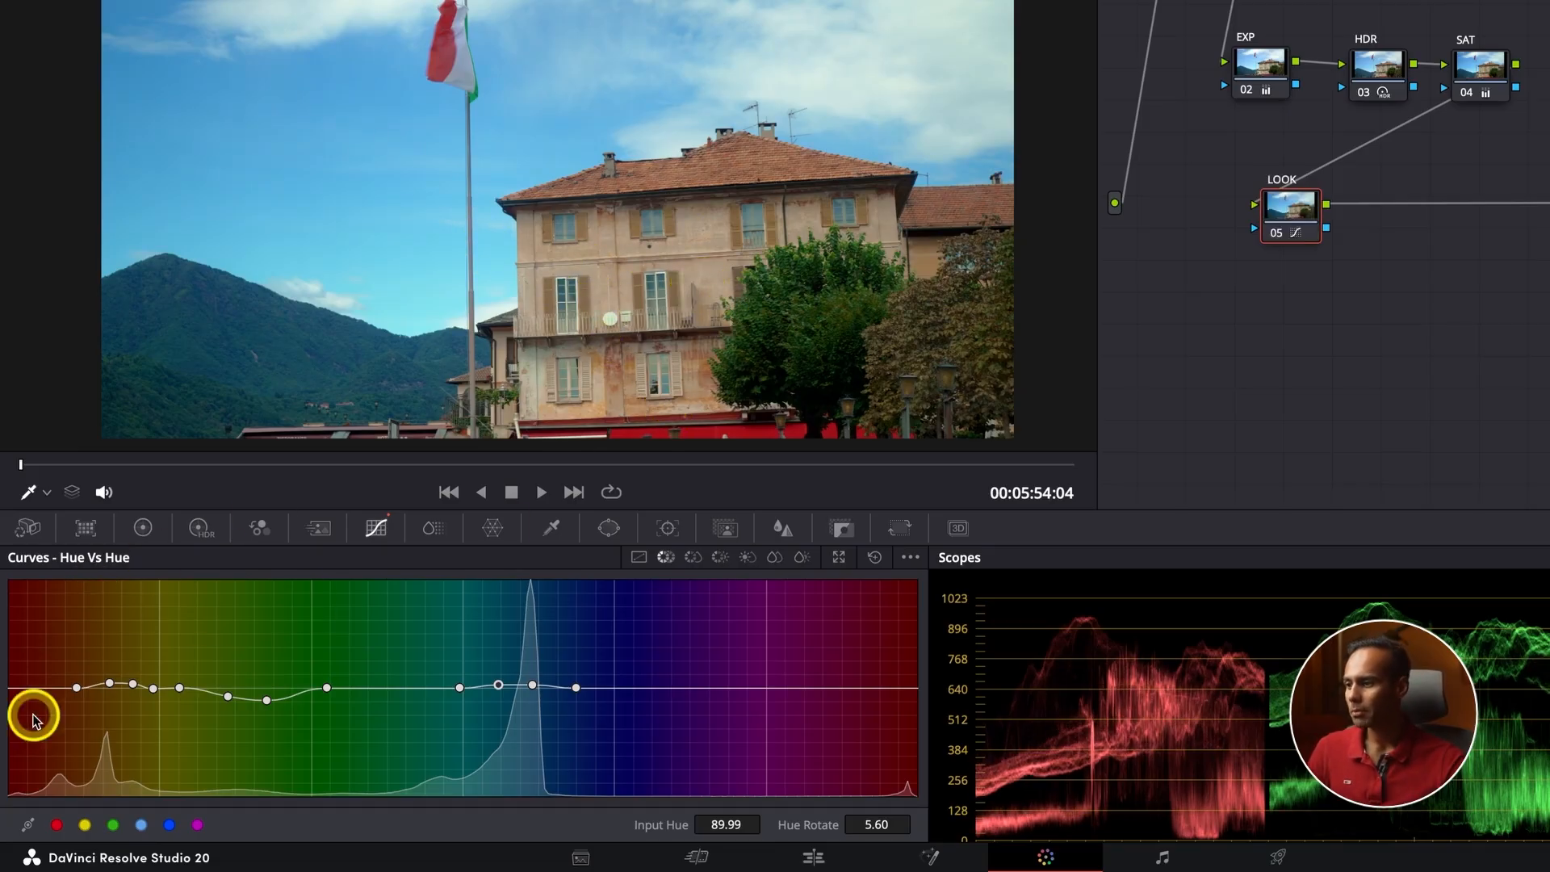
left_click(108, 684)
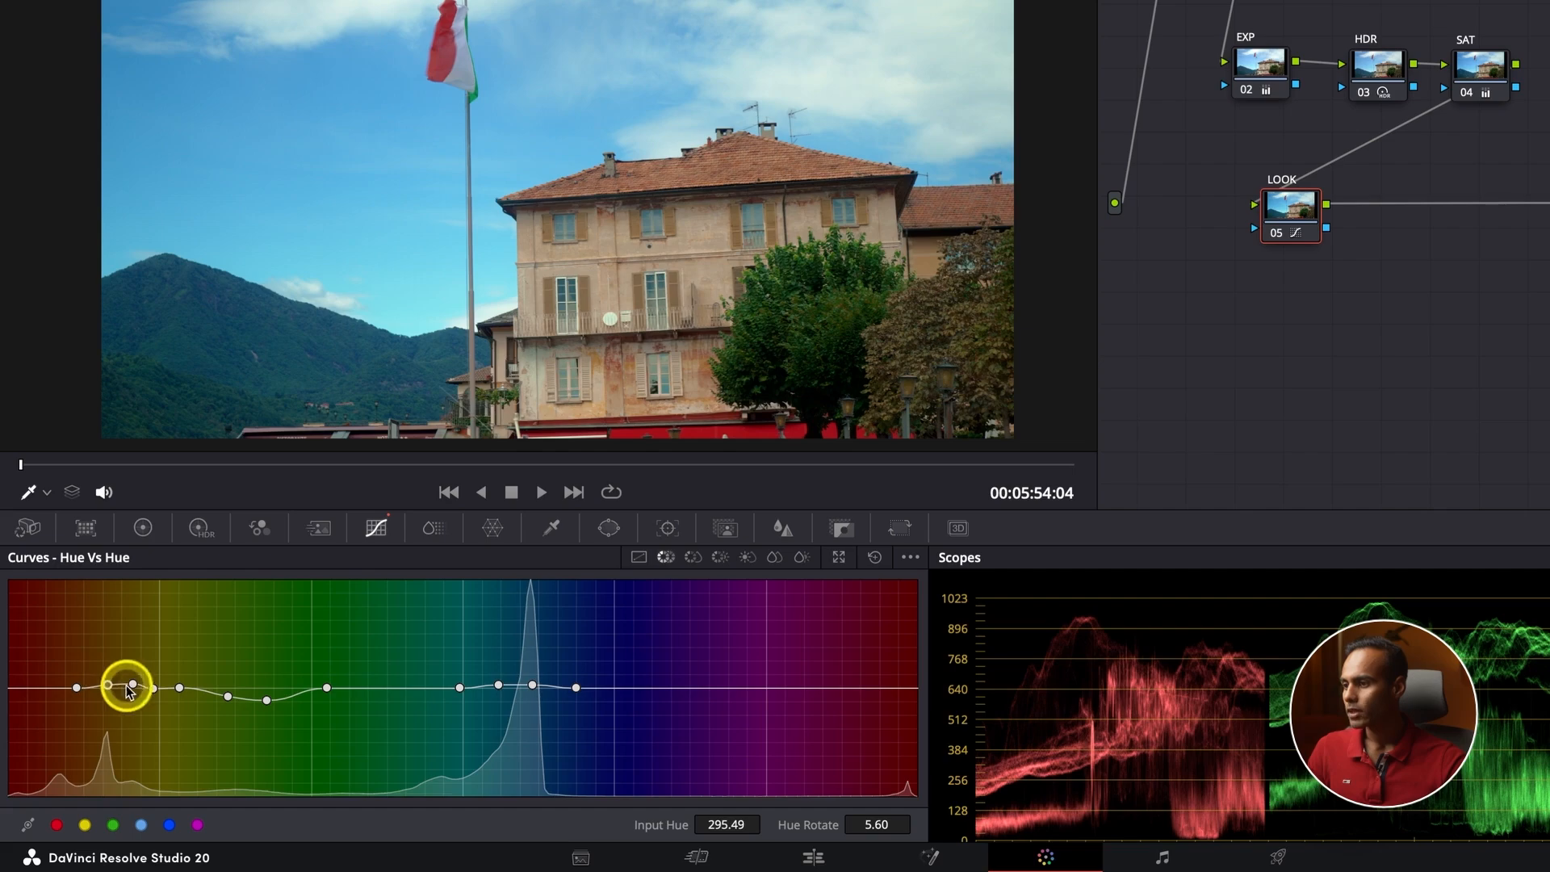
left_click(131, 685)
left_click_drag(129, 687, 111, 686)
key("ctrl+d")
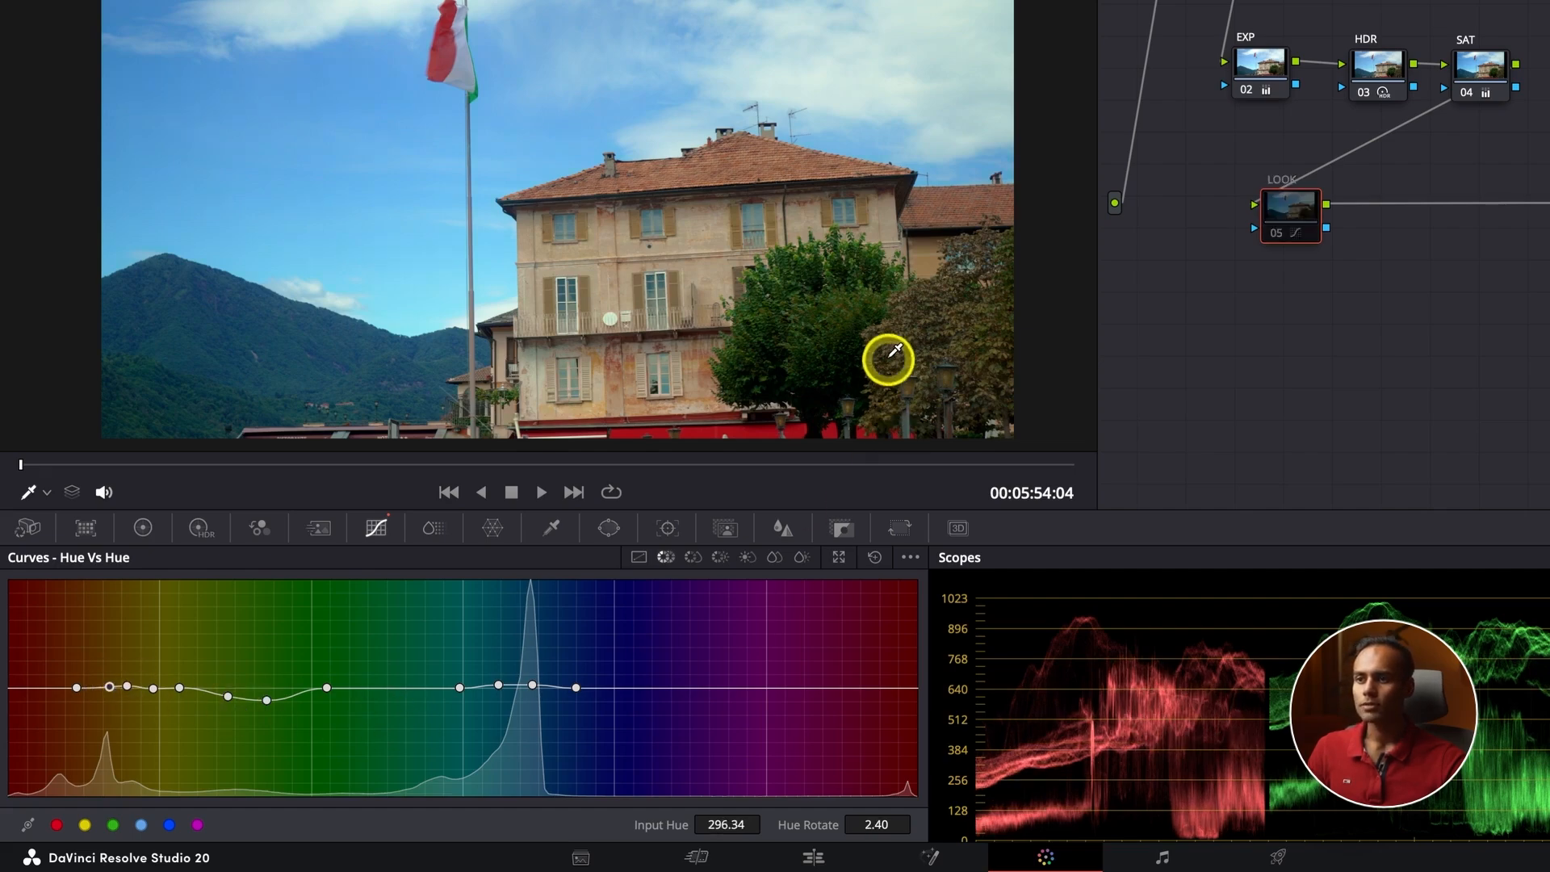
key("ctrl+d")
Step: Reverse the green shift on the Hue Vs Hue curve by setting the green point at hue 356.45 to rotation 20.00
left_click_drag(236, 692, 235, 696)
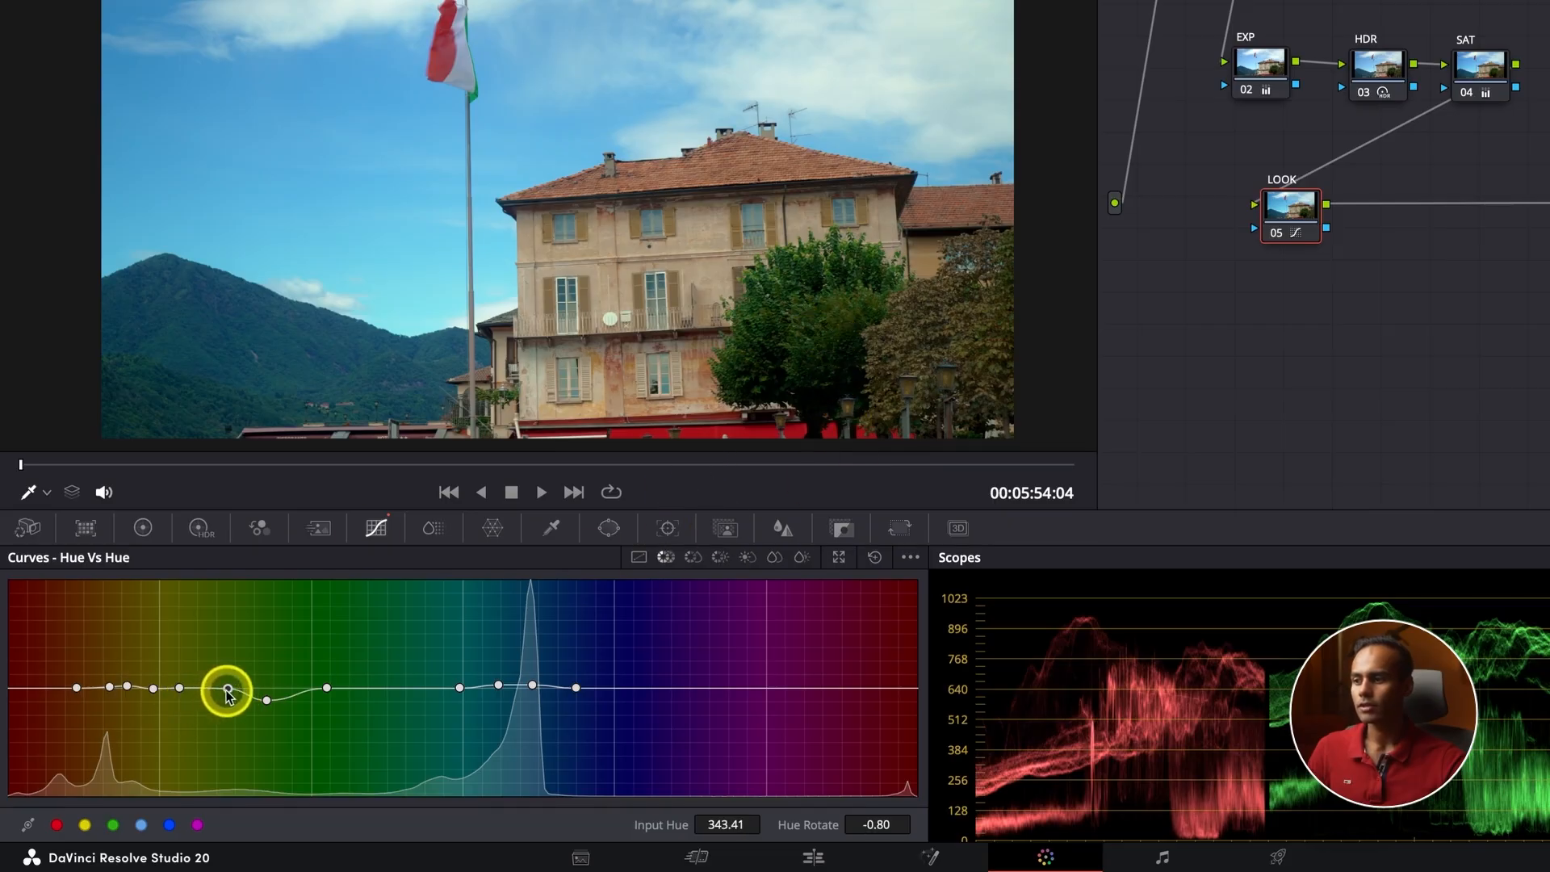
left_click_drag(228, 689, 267, 698)
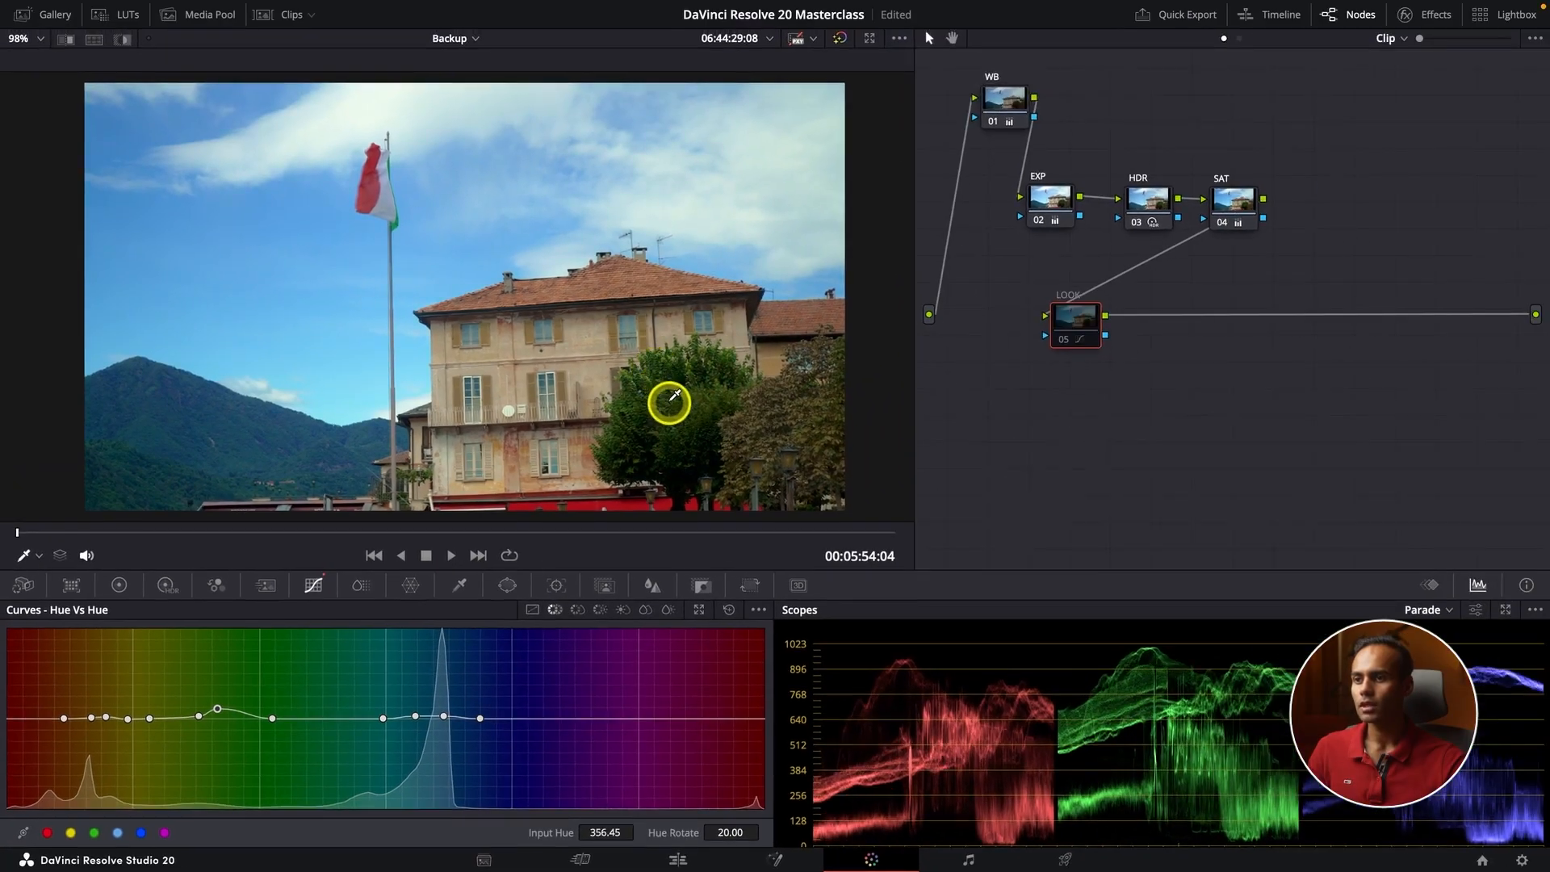
Step: Add a serial node after the LOOK node and space it out beside it in the node tree
left_click_drag(1070, 328, 1063, 321)
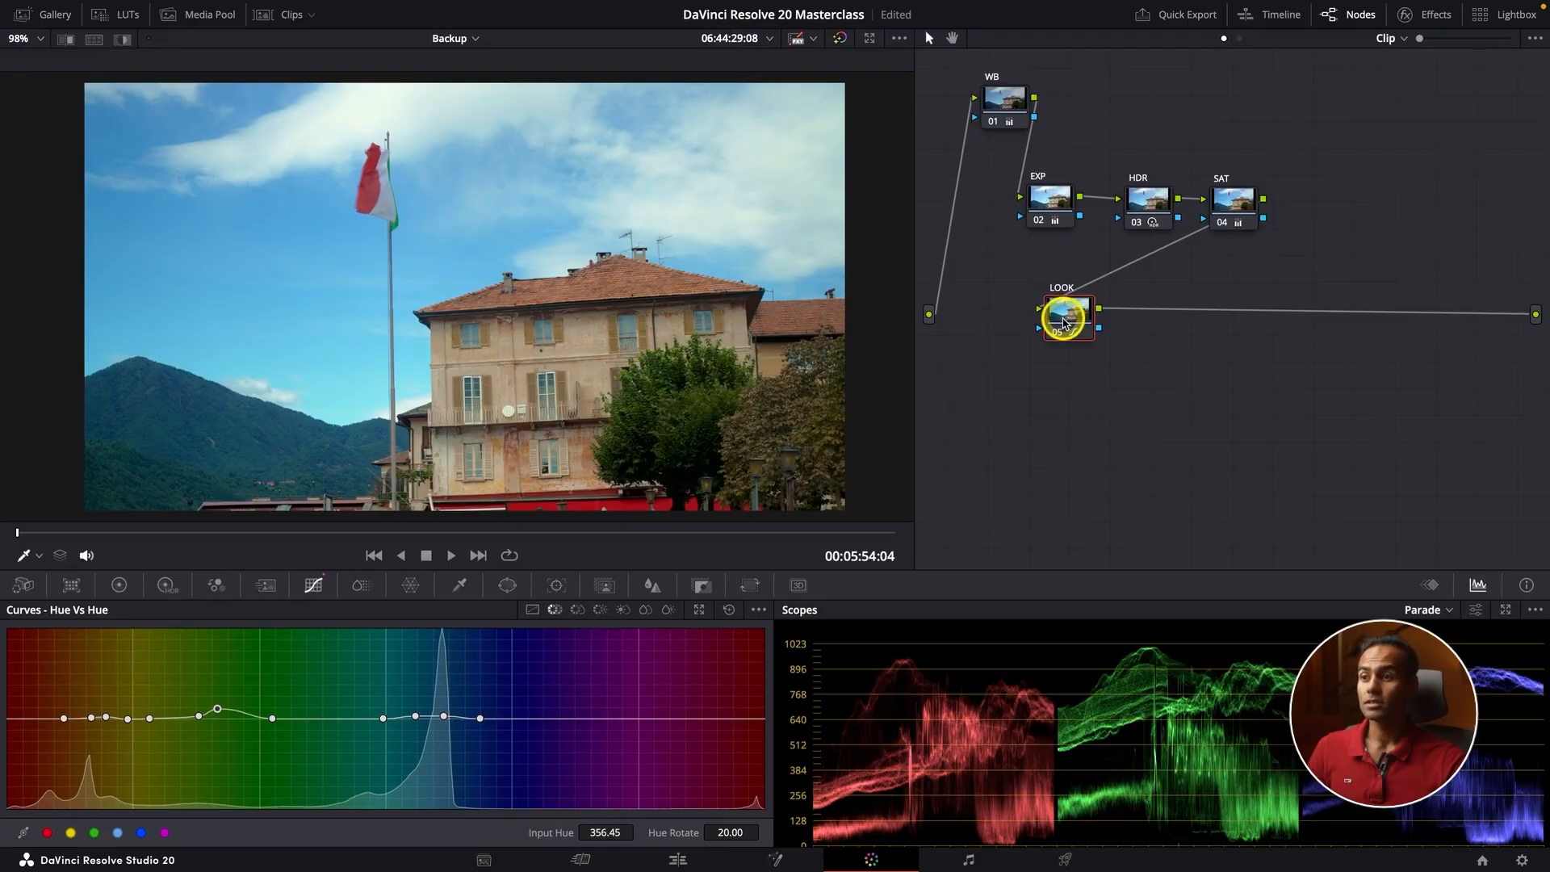
key("alt+s")
left_click_drag(1160, 322, 1198, 325)
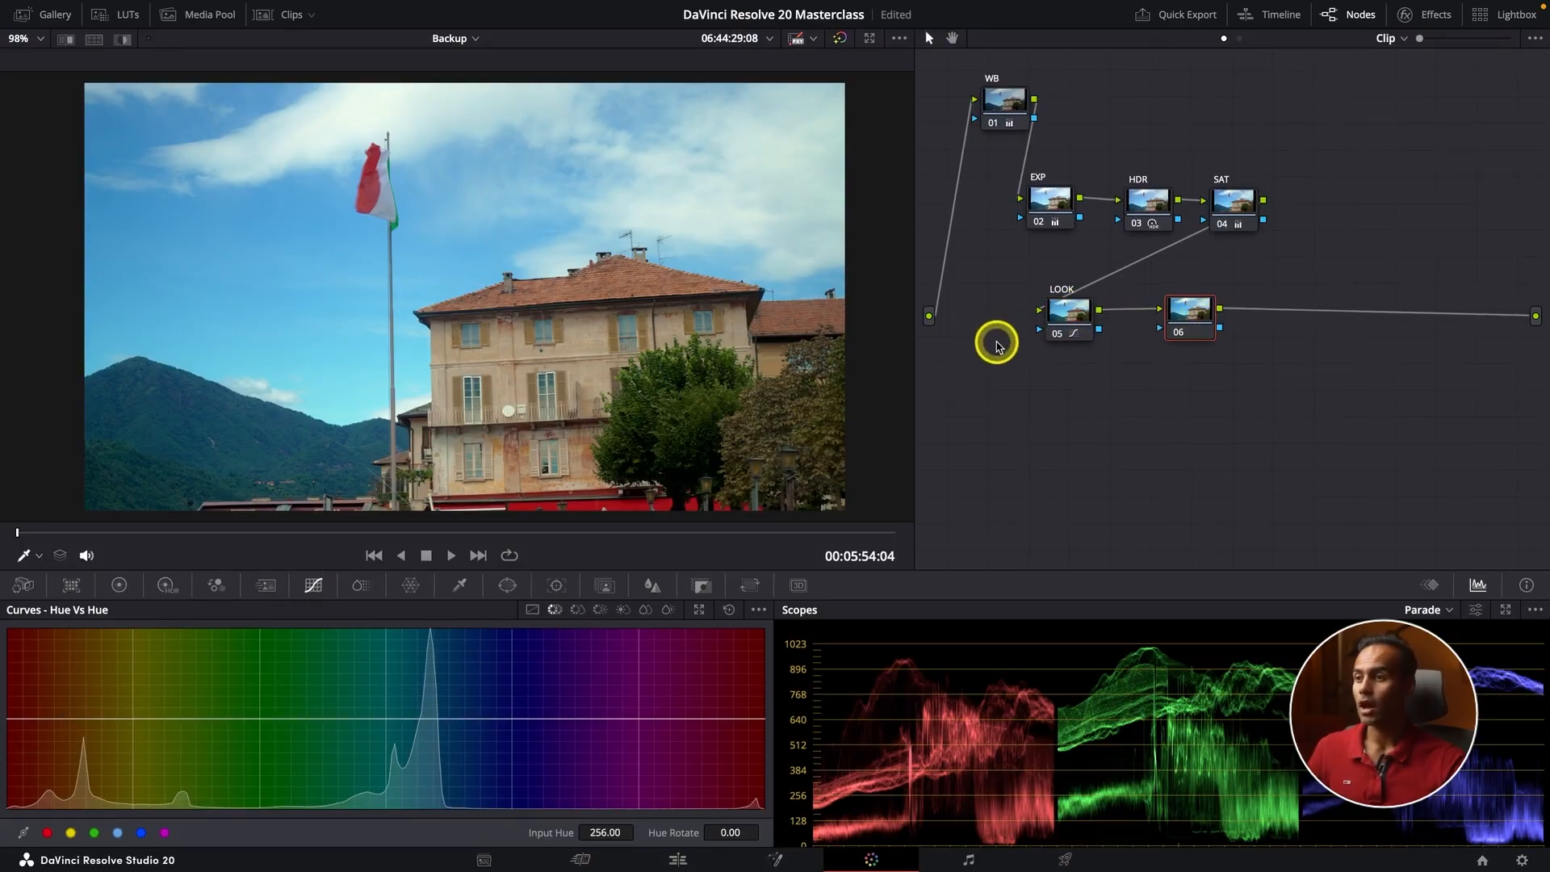
Step: Select the LOOK node and review the flag clip's current grade in full screen
left_click(1064, 319)
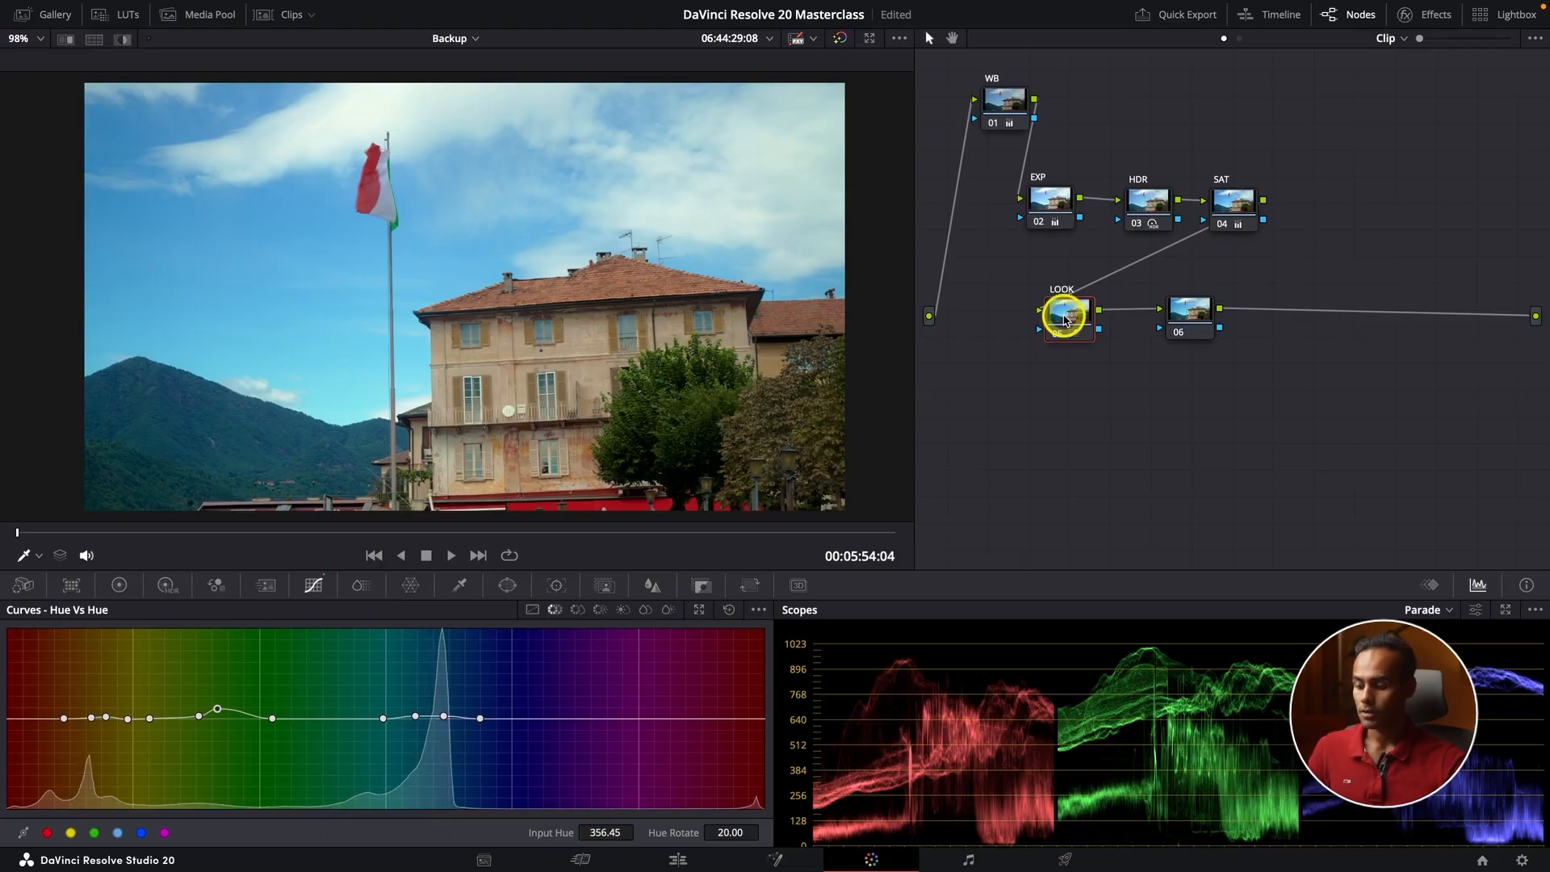
key("ctrl+f")
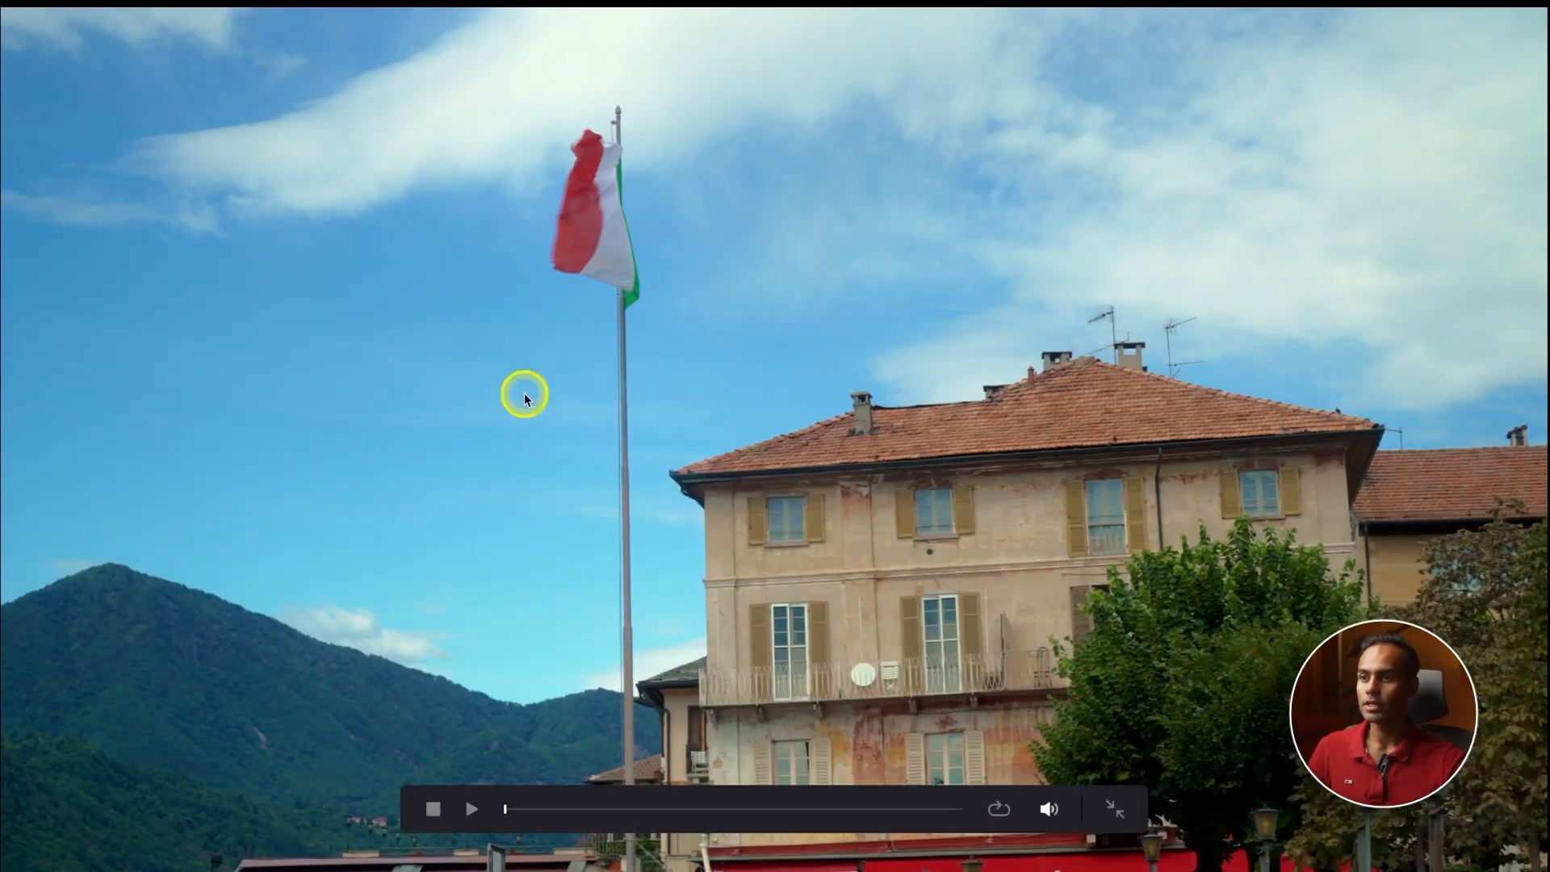
key("Escape")
Step: On node 06, move to the frame at 00:05:56:05 and warm the image with an HDR colour wheels temperature of about 1876
left_click(1196, 314)
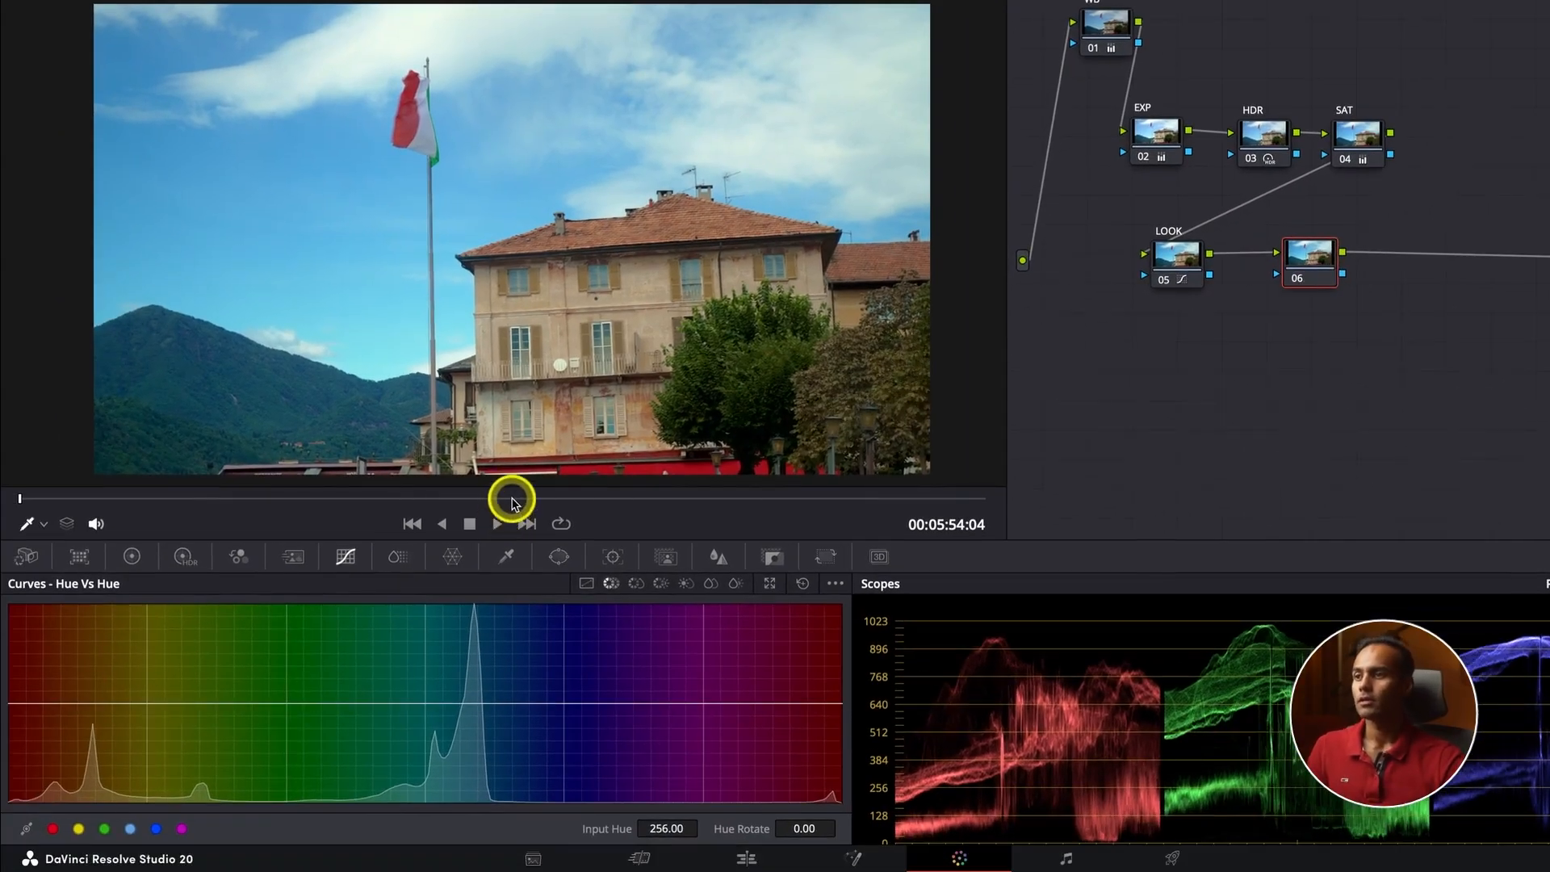
left_click(355, 586)
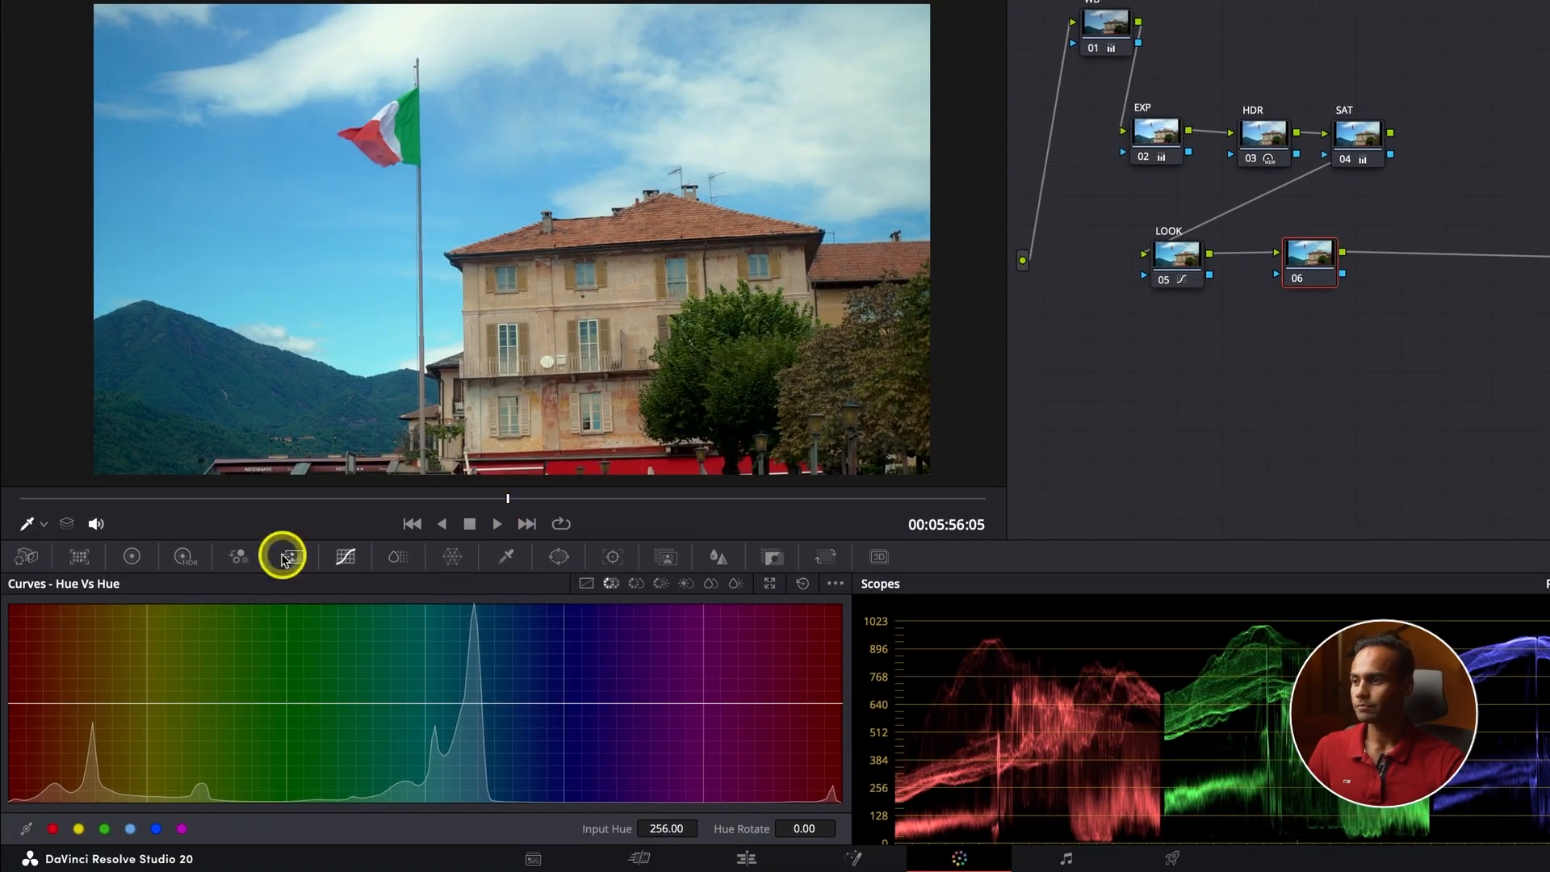
left_click(188, 559)
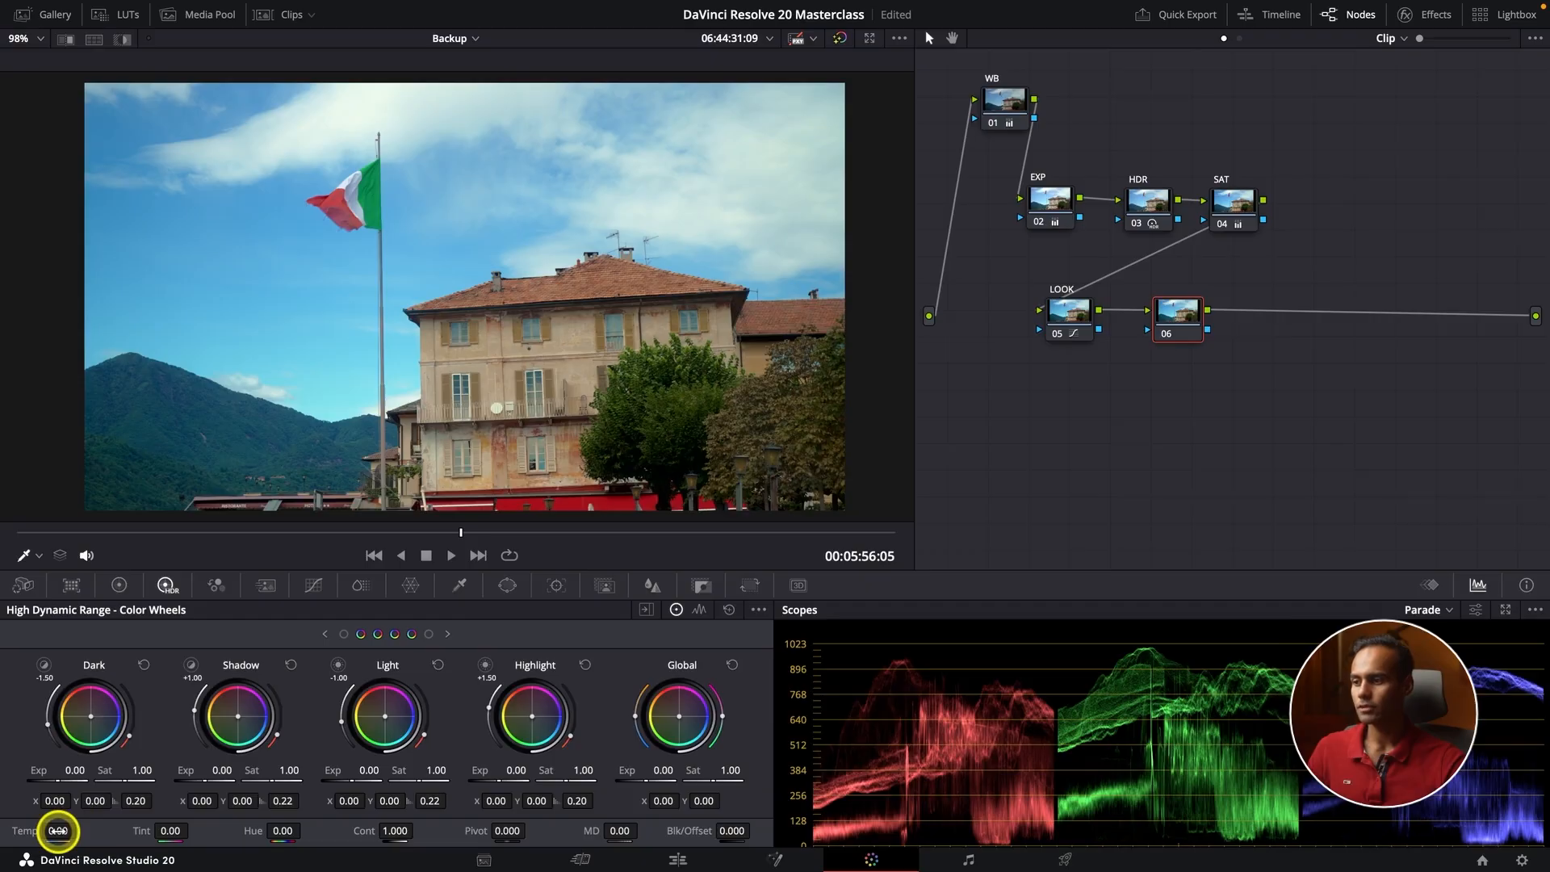
left_click_drag(58, 830, 714, 804)
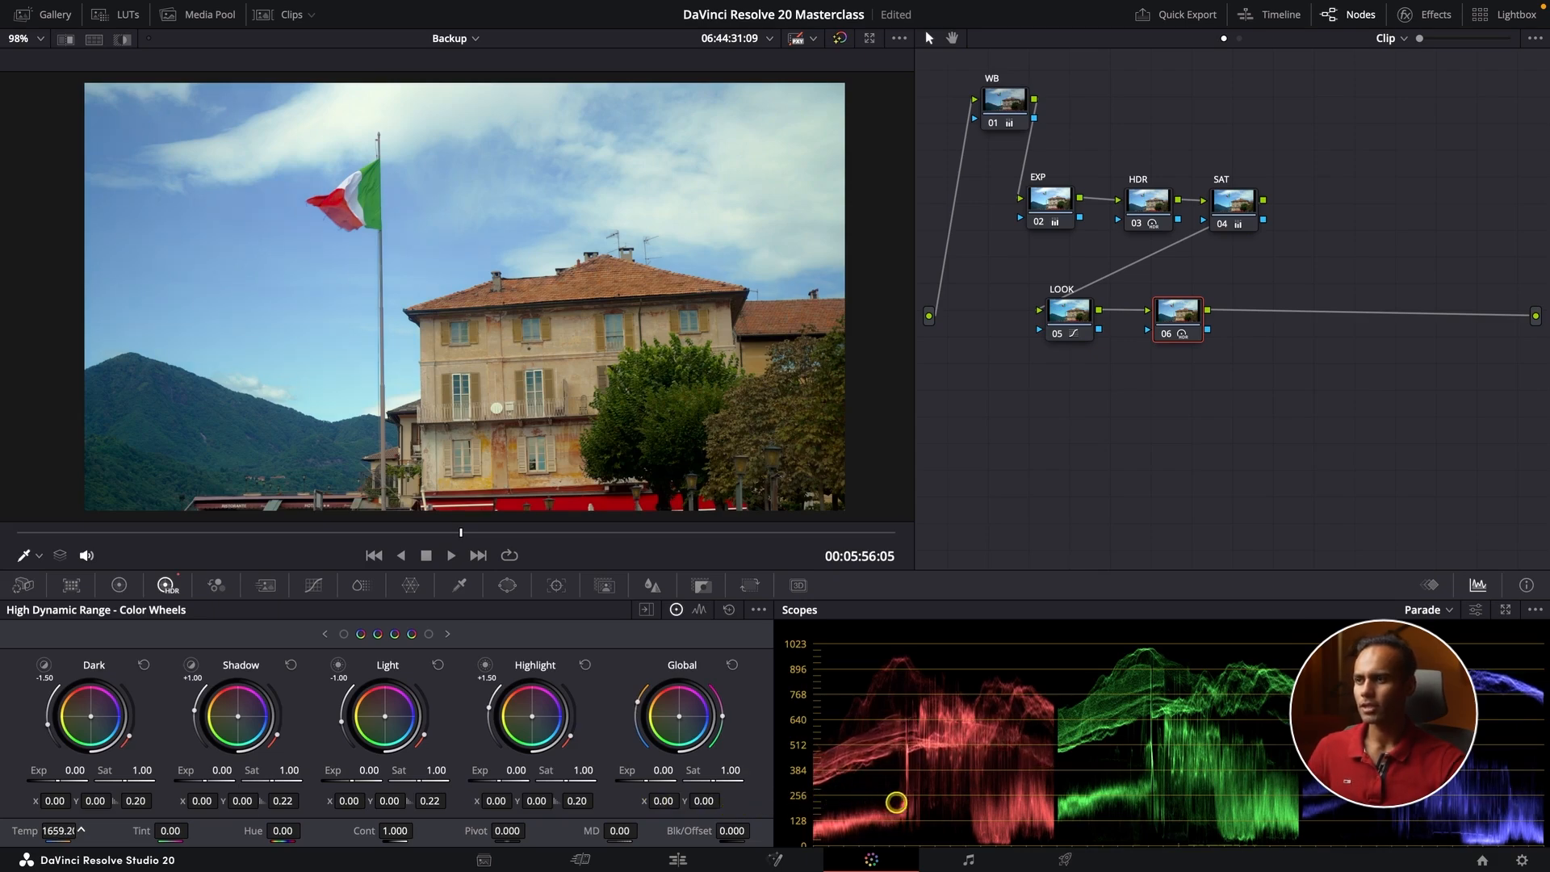
left_click_drag(960, 804, 1006, 824)
Step: Compare the temperature shift on and off in full screen, then reset node 06's grade
key("ctrl+f")
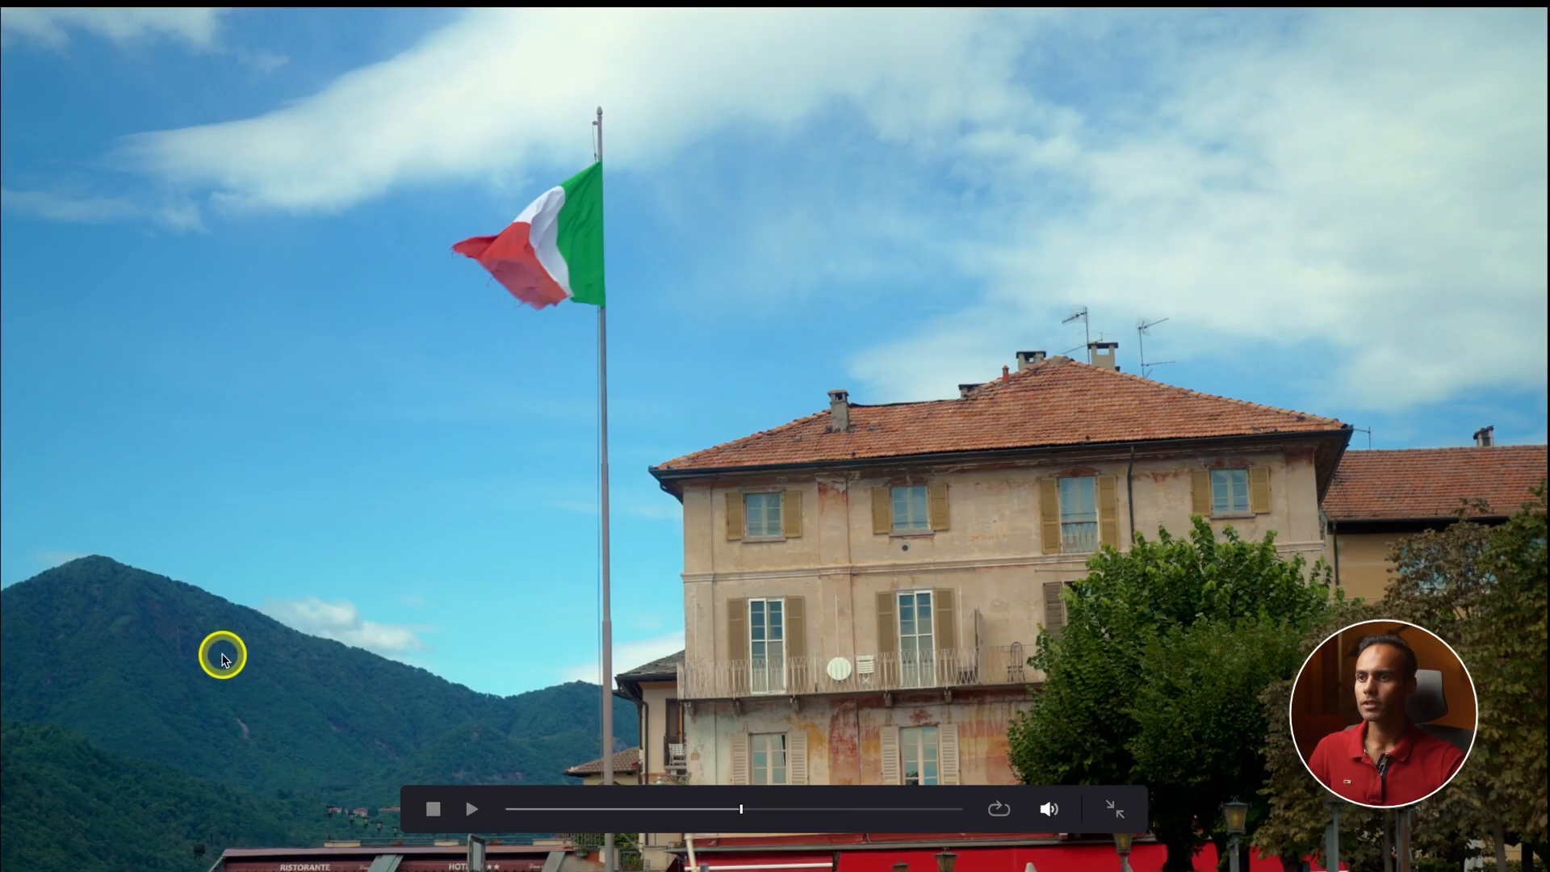
key("ctrl+d")
key("ctrl+d")
key("ctrl+d")
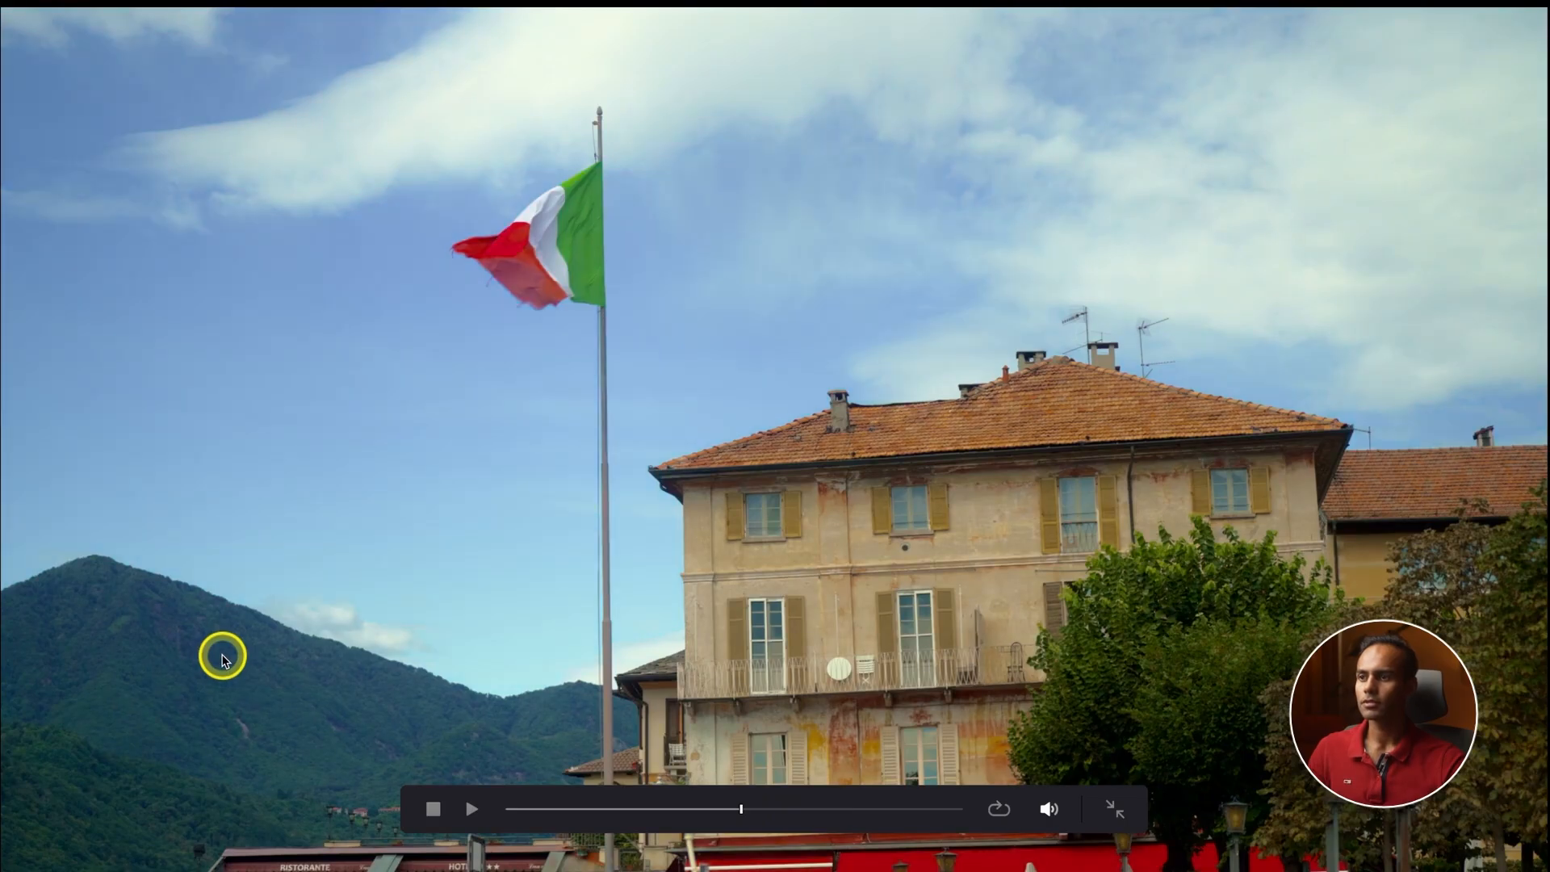
key("ctrl+d")
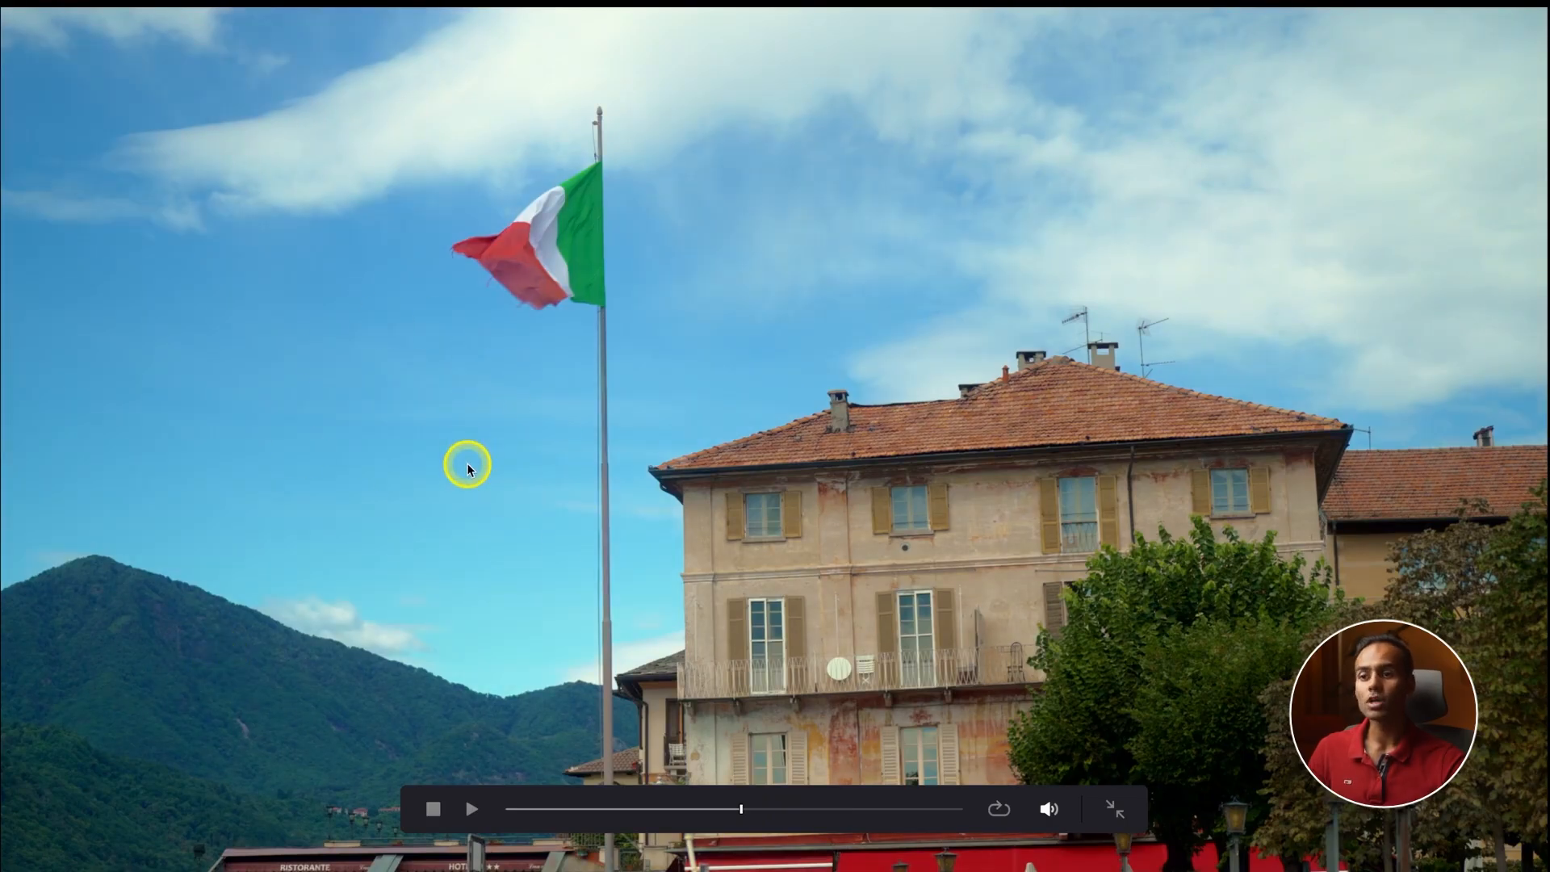
key("ctrl+f")
right_click(1190, 316)
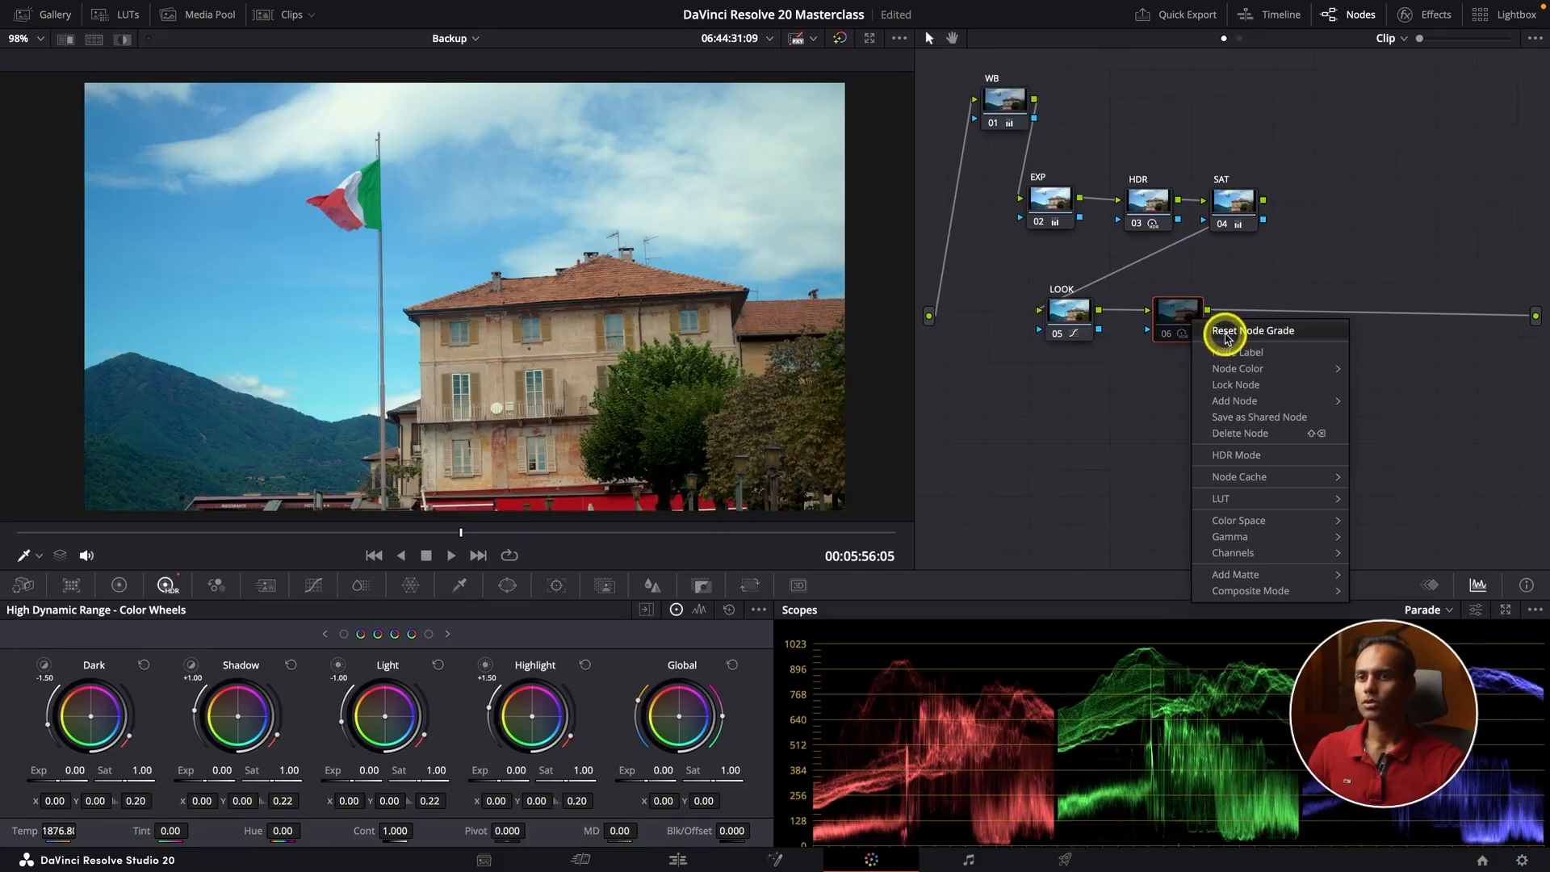
left_click(1225, 332)
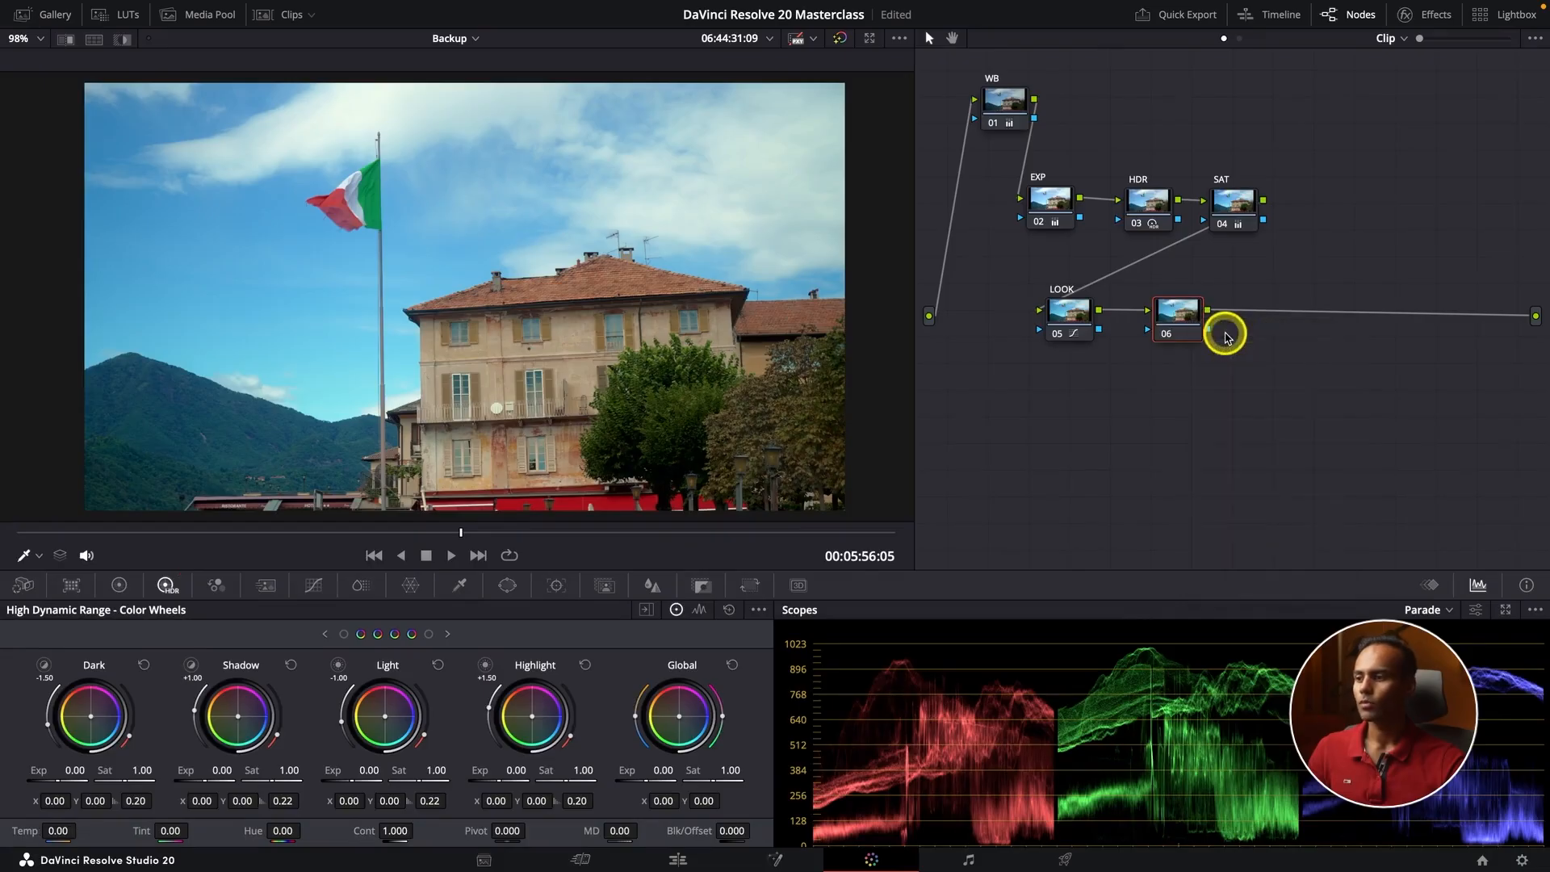
Step: Warm node 06 with the Primaries wheels: Gain red 1.06, green 0.99, blue 0.90; Gamma red 0.01, green -0.00, blue -0.01
left_click(119, 586)
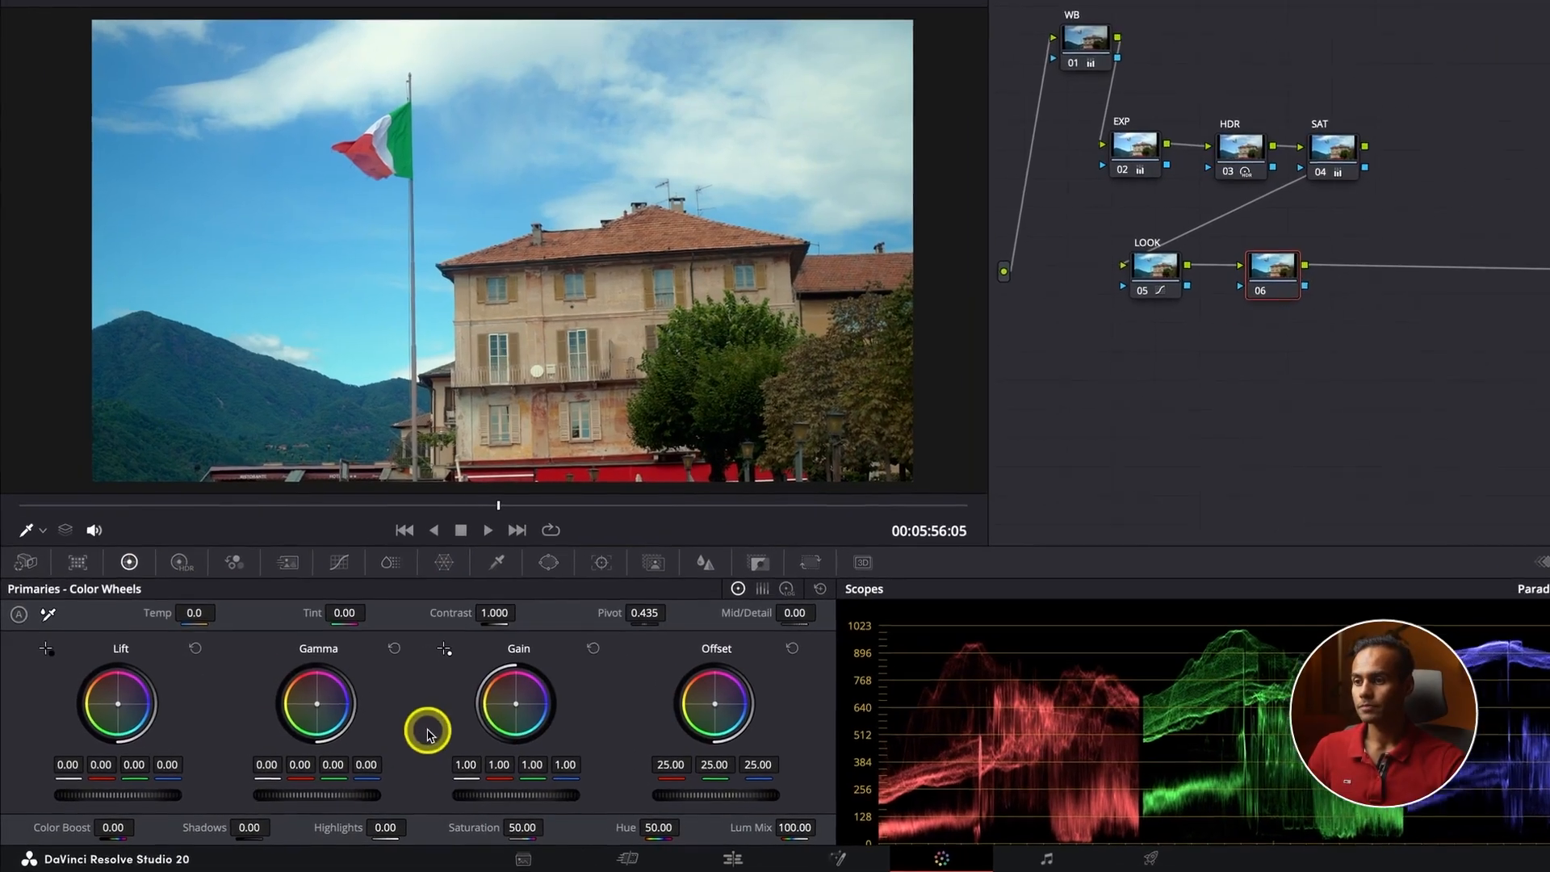
left_click(479, 719)
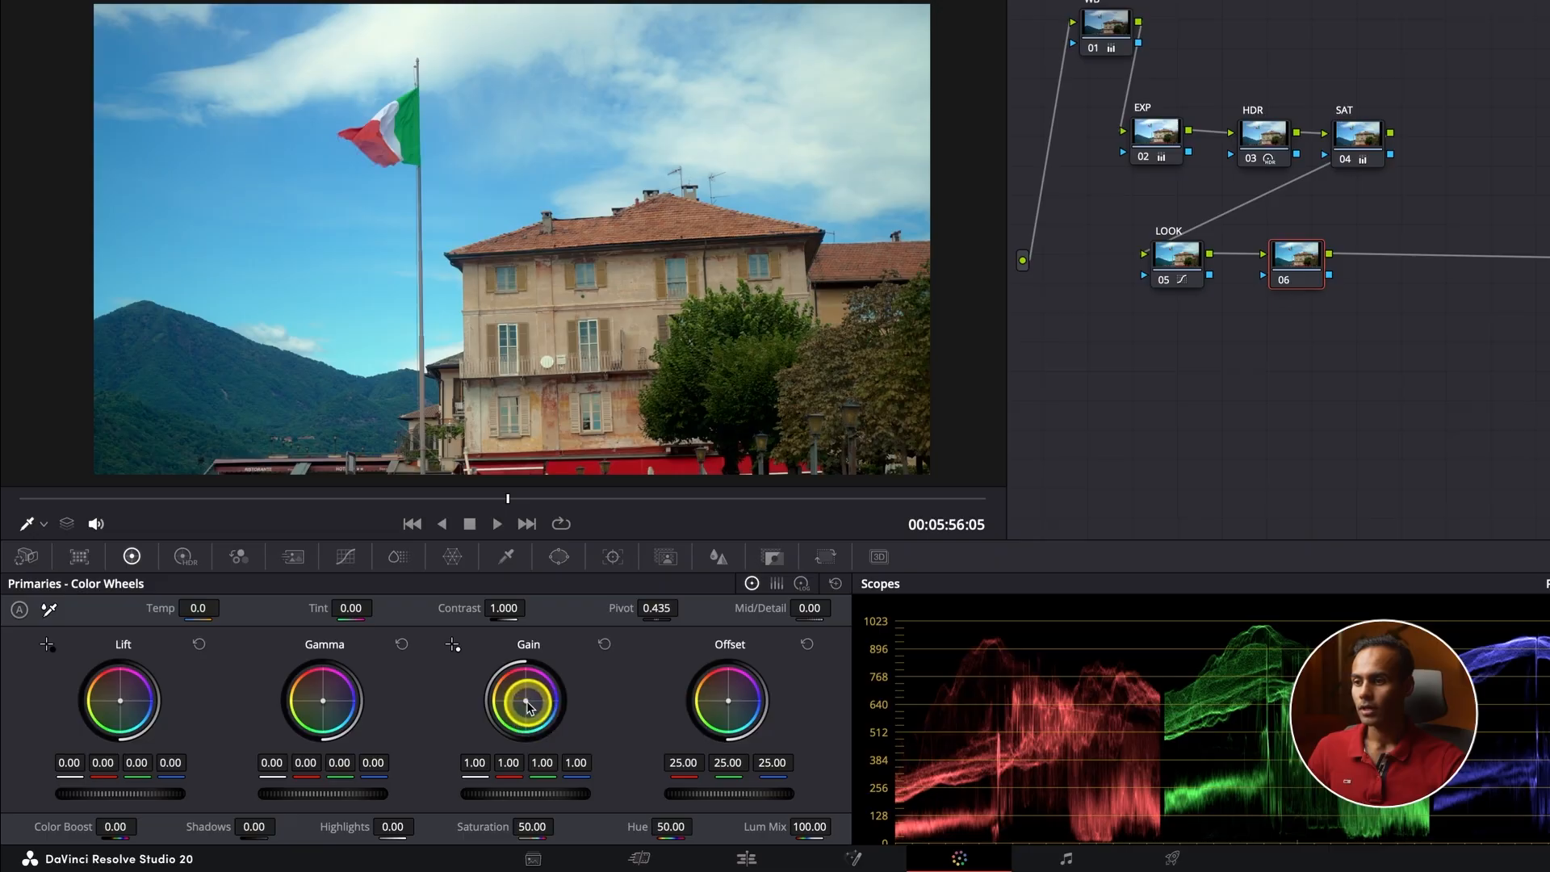
left_click(536, 796)
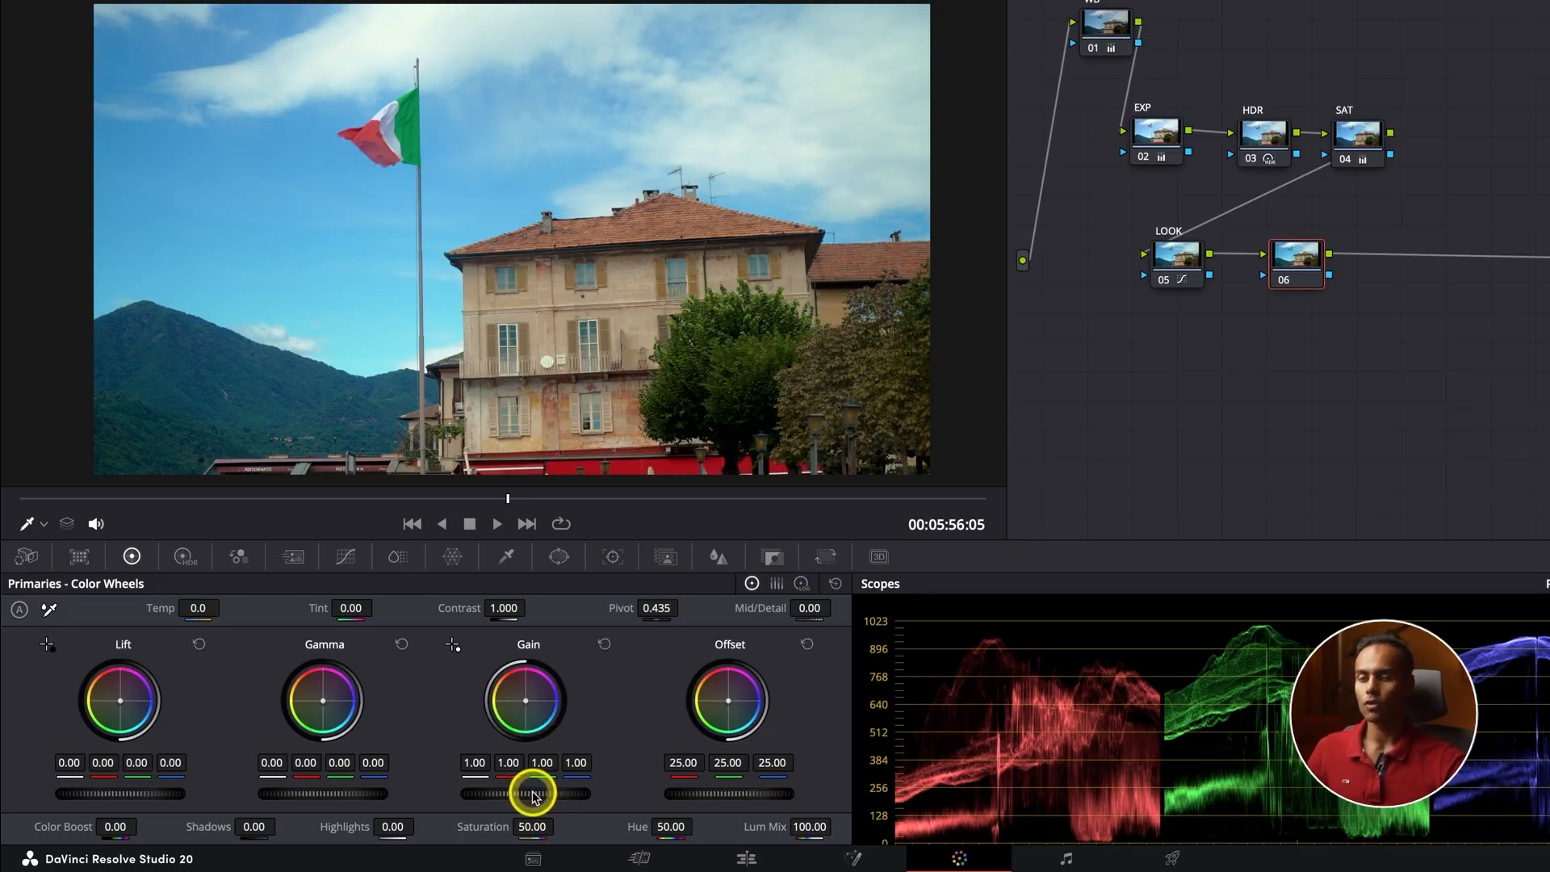
left_click_drag(533, 797, 476, 799)
double_click(468, 795)
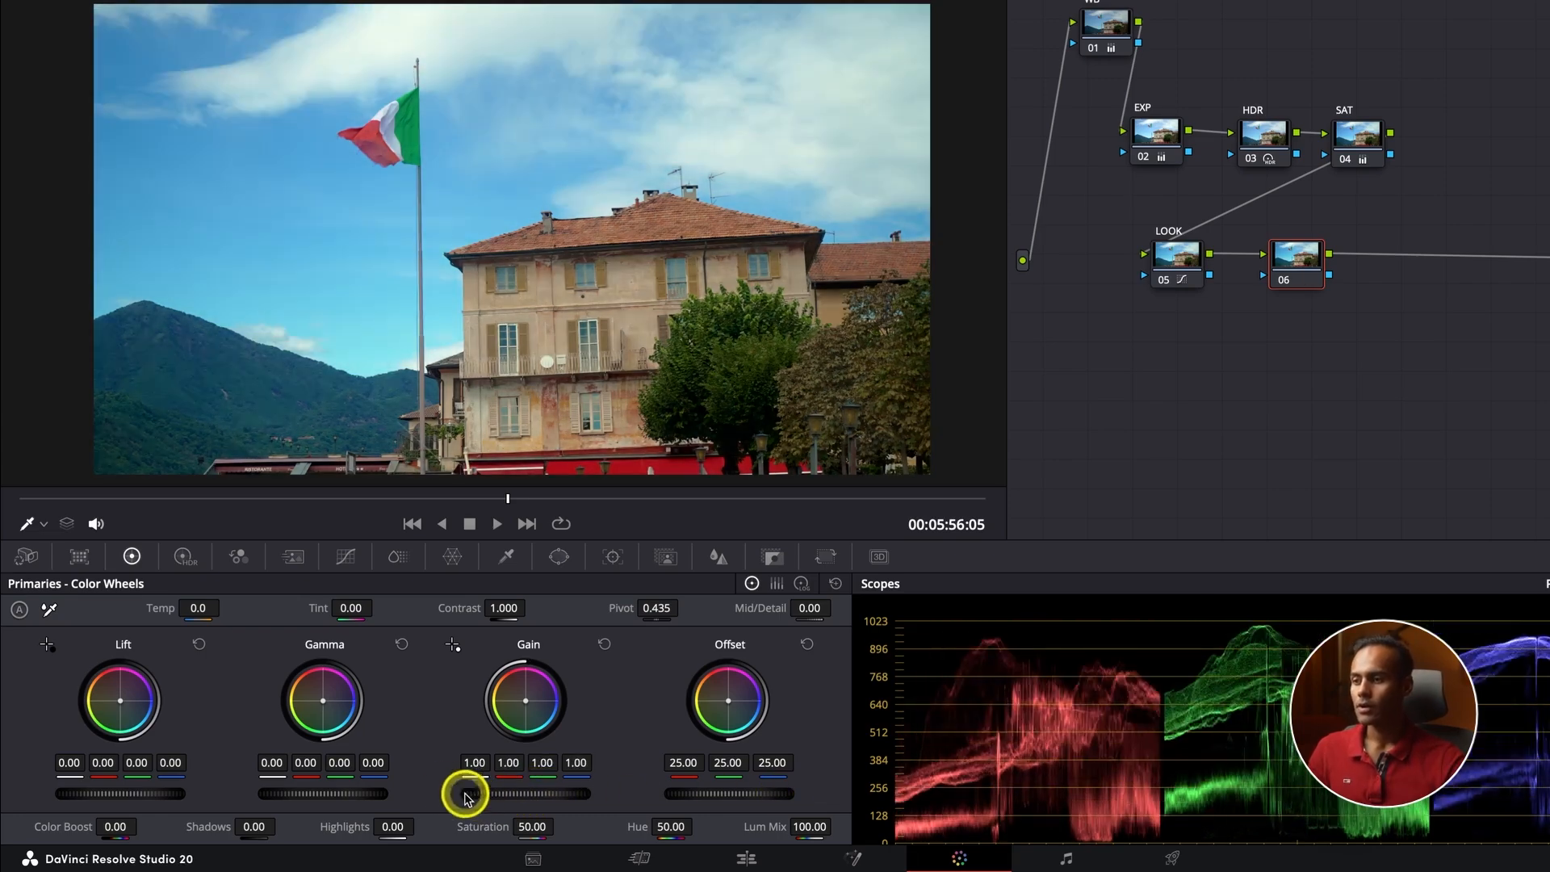
left_click(544, 702)
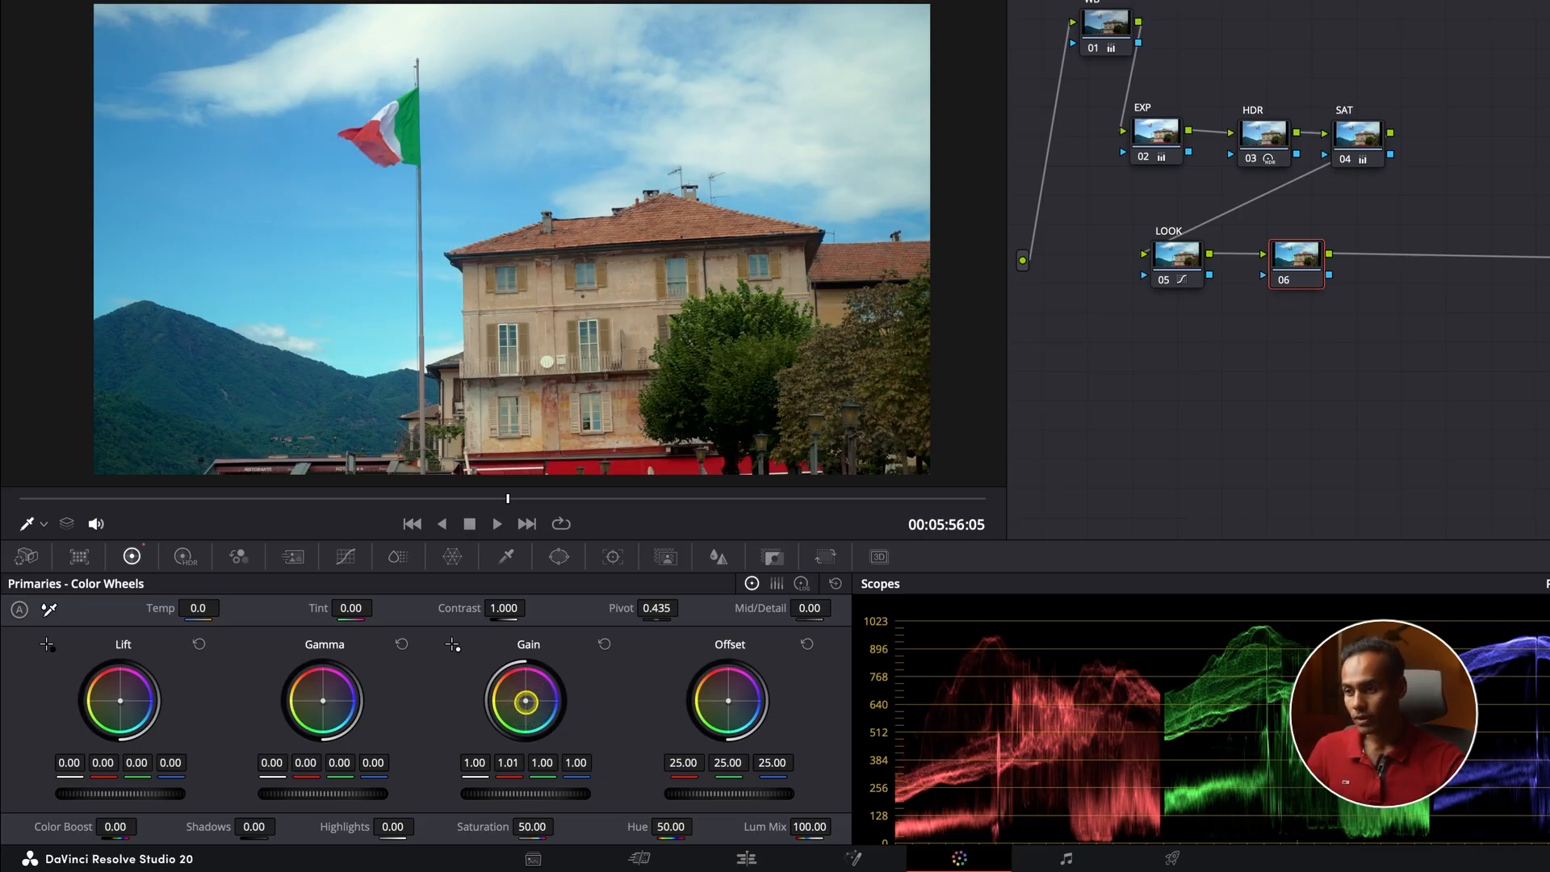
mouse_move(527, 707)
left_mouse_down()
mouse_move(533, 651)
mouse_move(417, 693)
mouse_move(433, 651)
mouse_move(415, 695)
mouse_move(530, 700)
left_mouse_up()
left_click(603, 644)
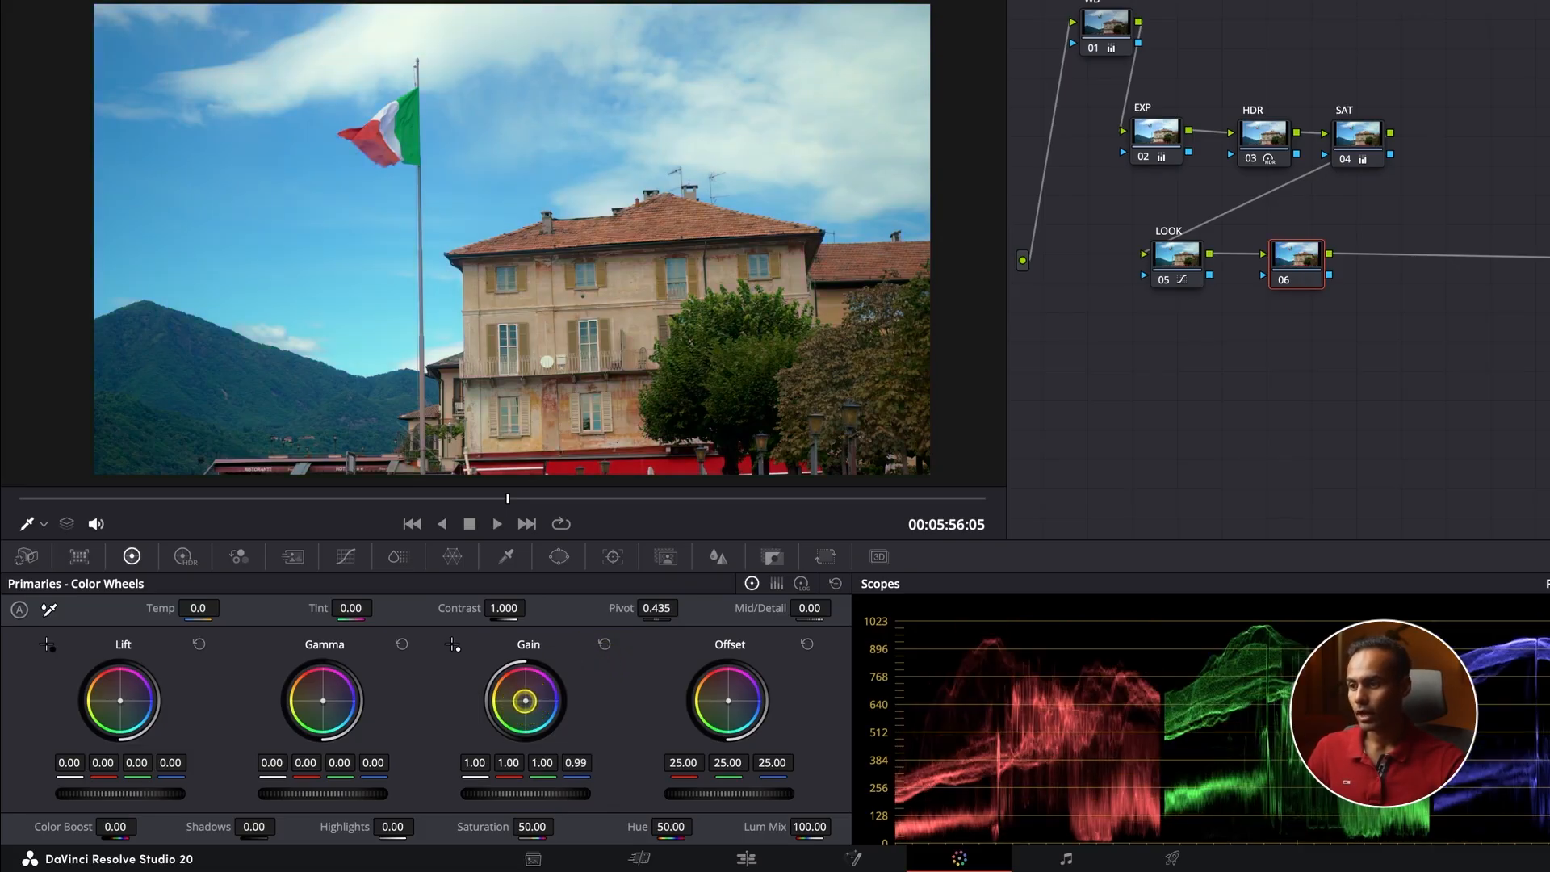
mouse_move(525, 701)
left_mouse_down()
mouse_move(506, 688)
mouse_move(517, 735)
mouse_move(526, 704)
left_mouse_up()
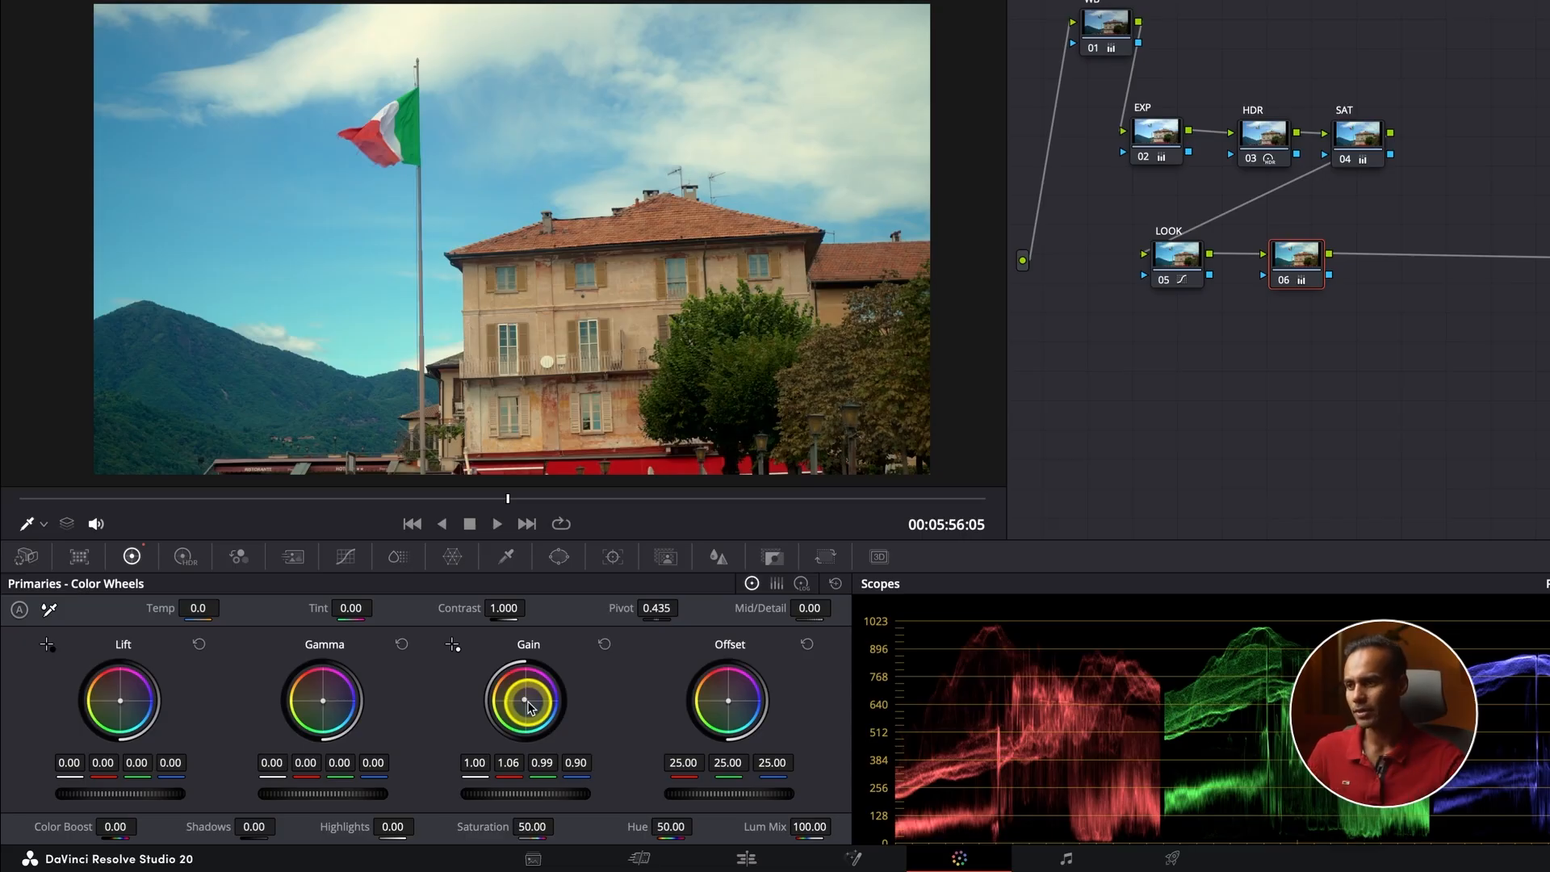
left_click_drag(325, 707, 323, 704)
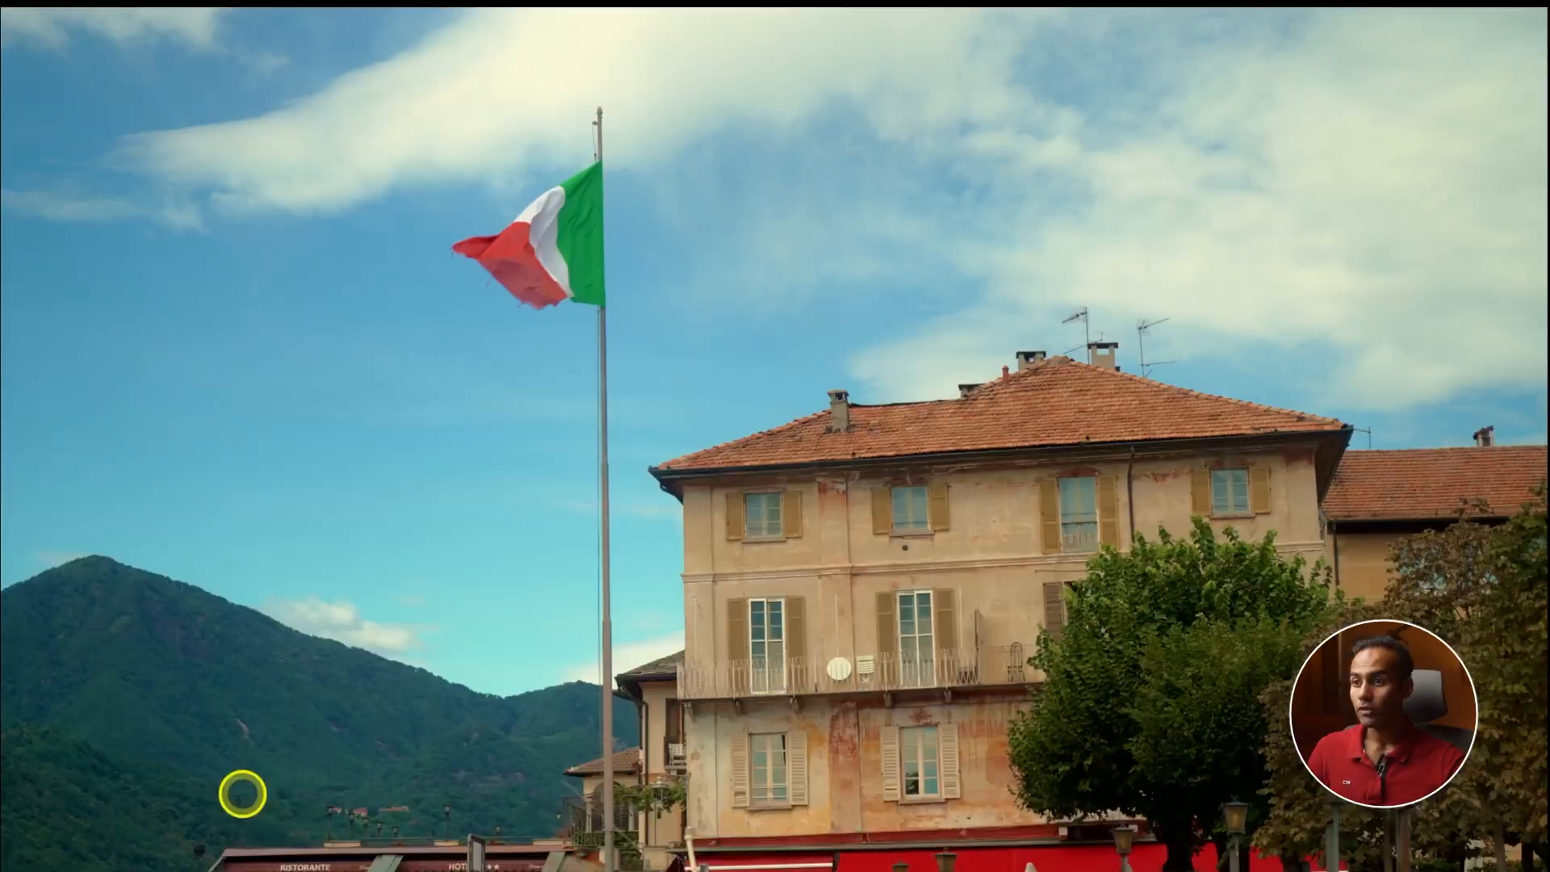
Step: Compare the warm Gain and Gamma grade on the flag clip with and without the adjustment in full screen
mouse_move(422, 727)
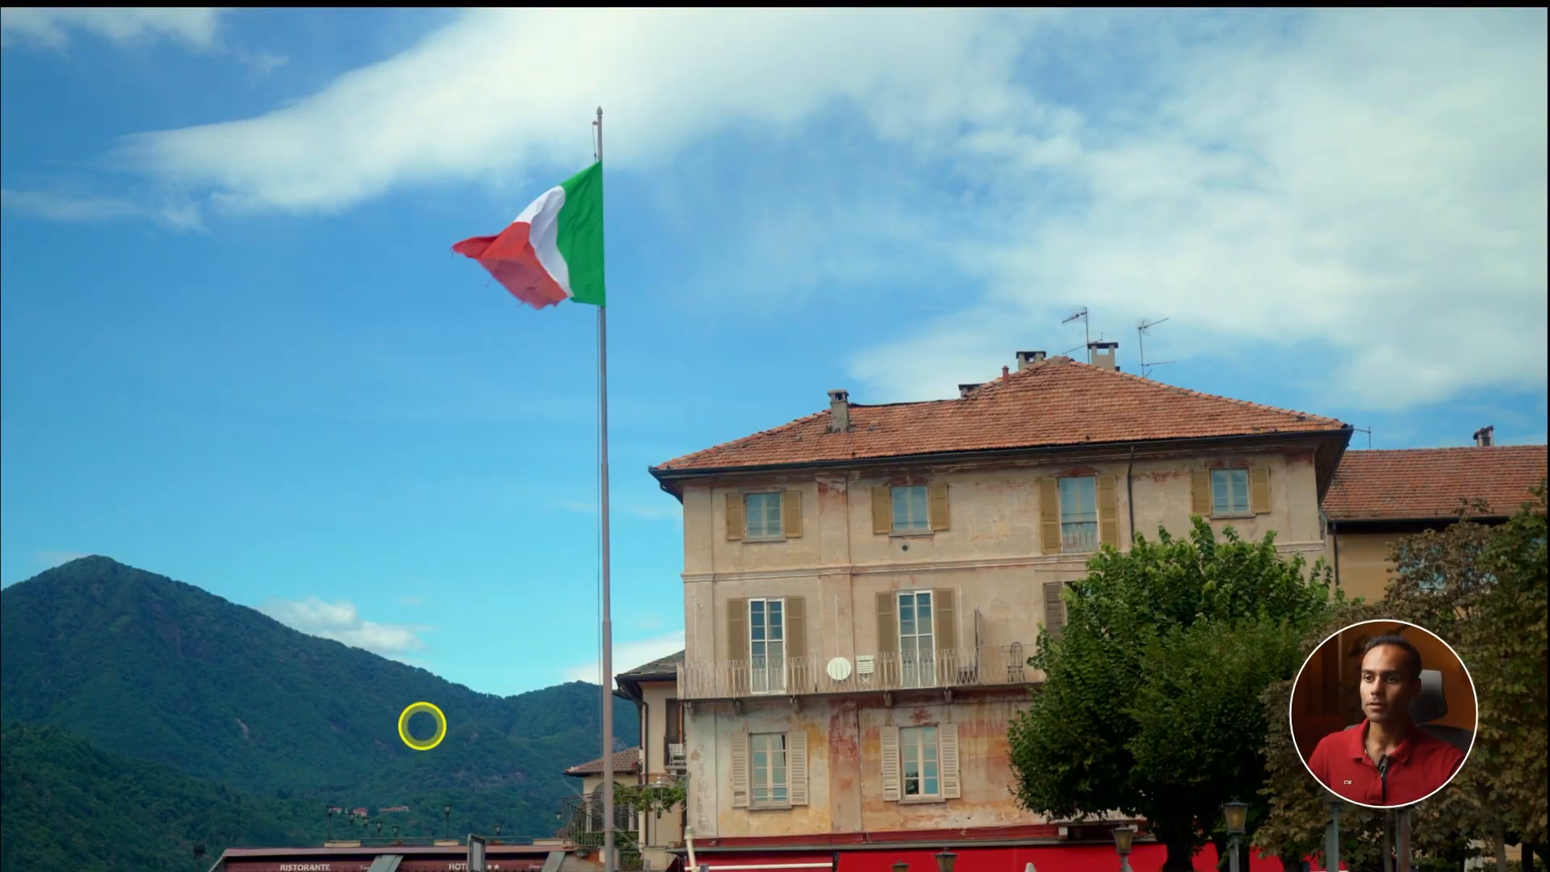
key("Escape")
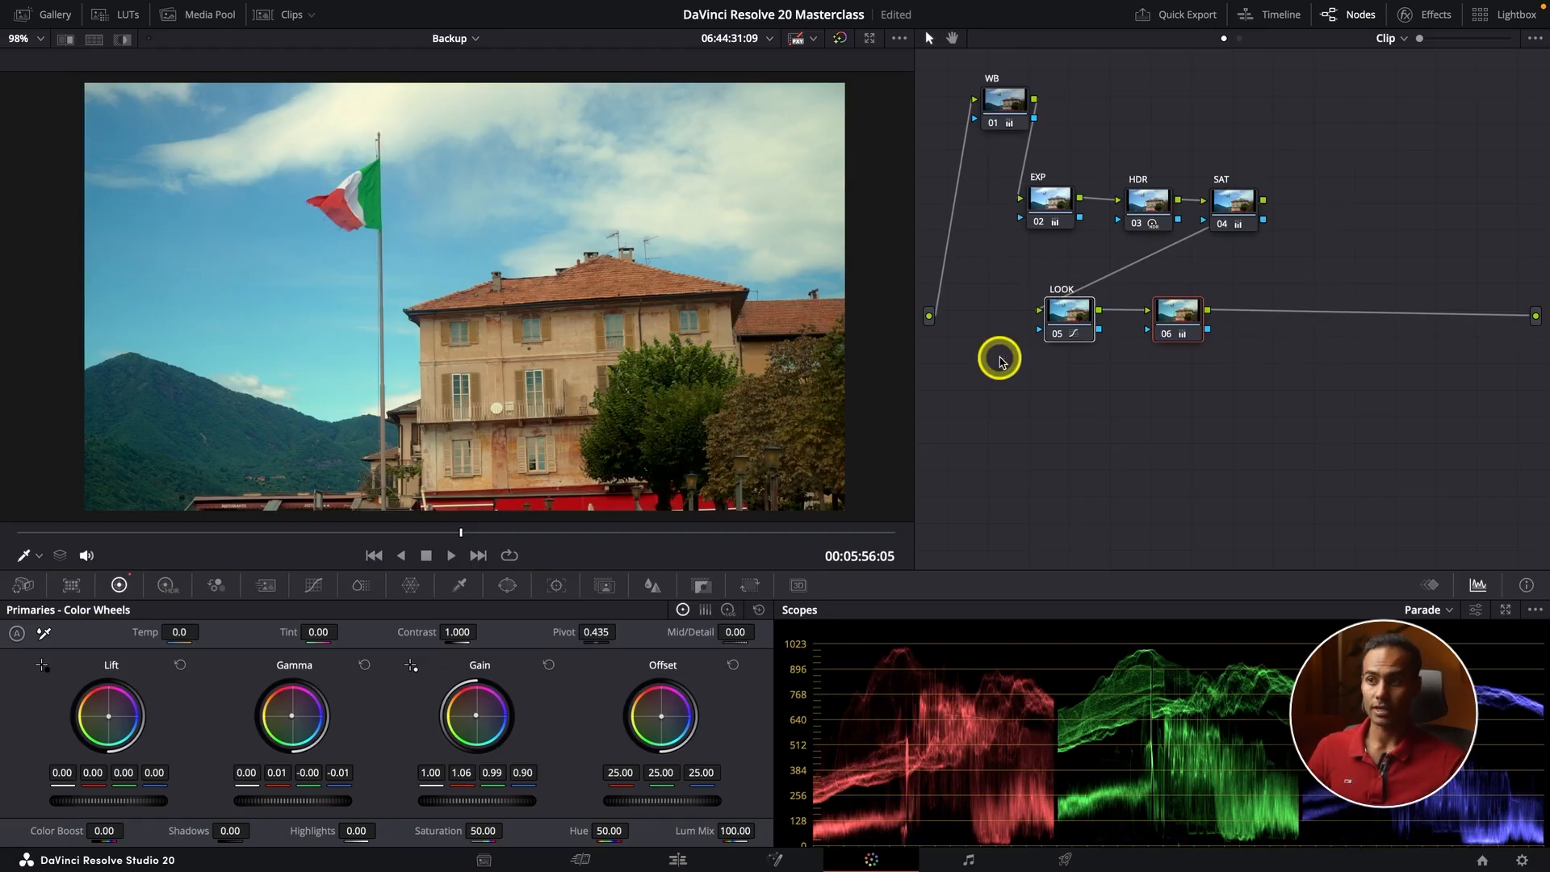
key("ctrl+f")
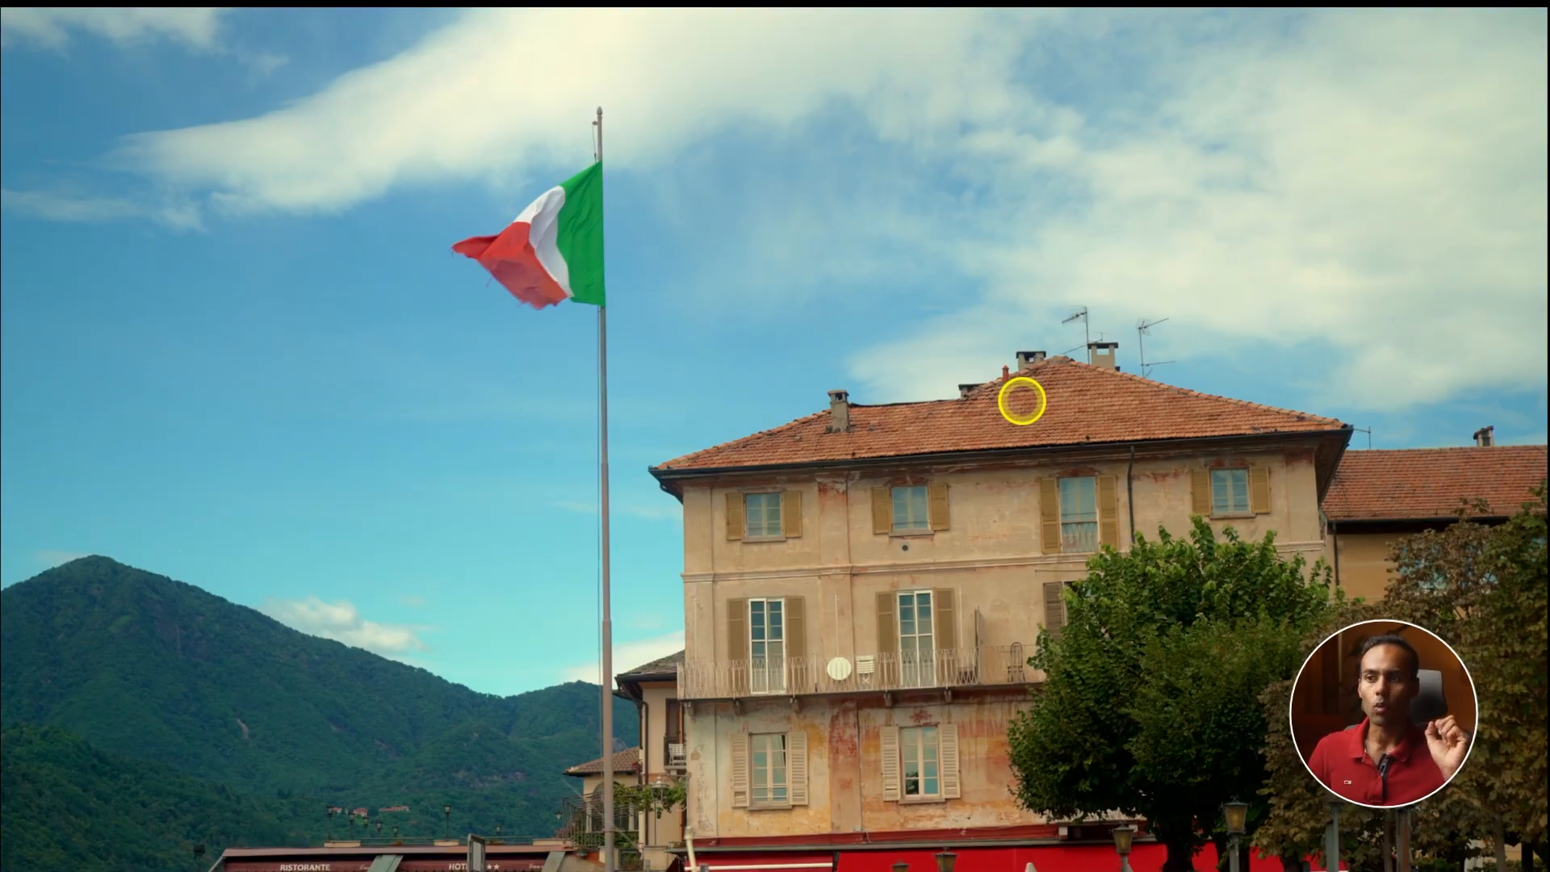
key("Escape")
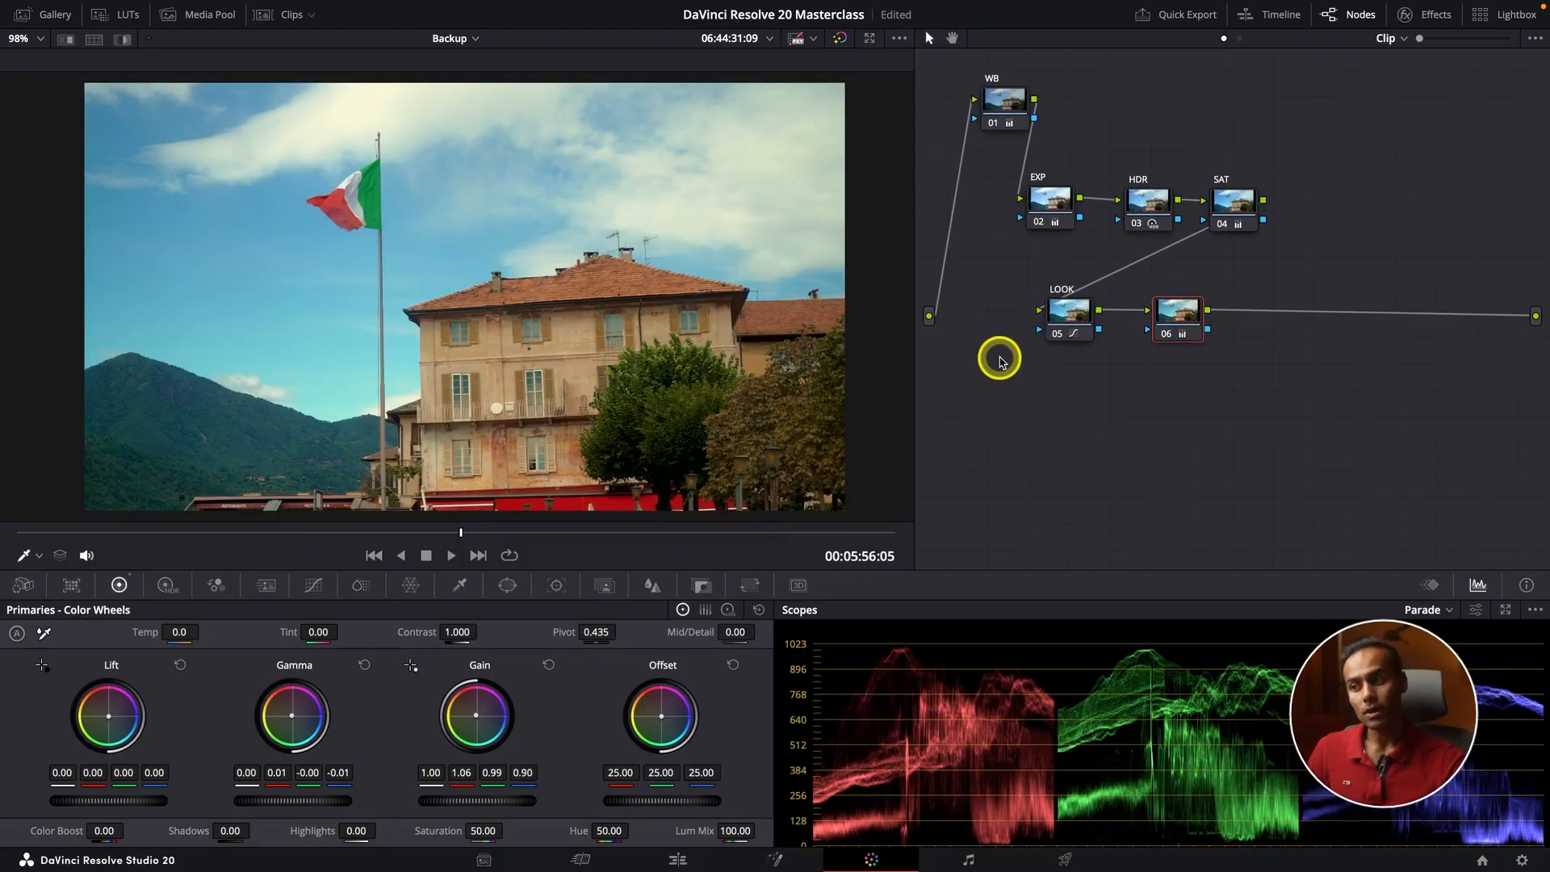
Step: Reset Gain and Gamma and cool node 06: Gain red 0.96, green 1.00, blue 1.08; Gamma red -0.01, green 0.00, blue 0.01
left_click(549, 665)
left_click(364, 665)
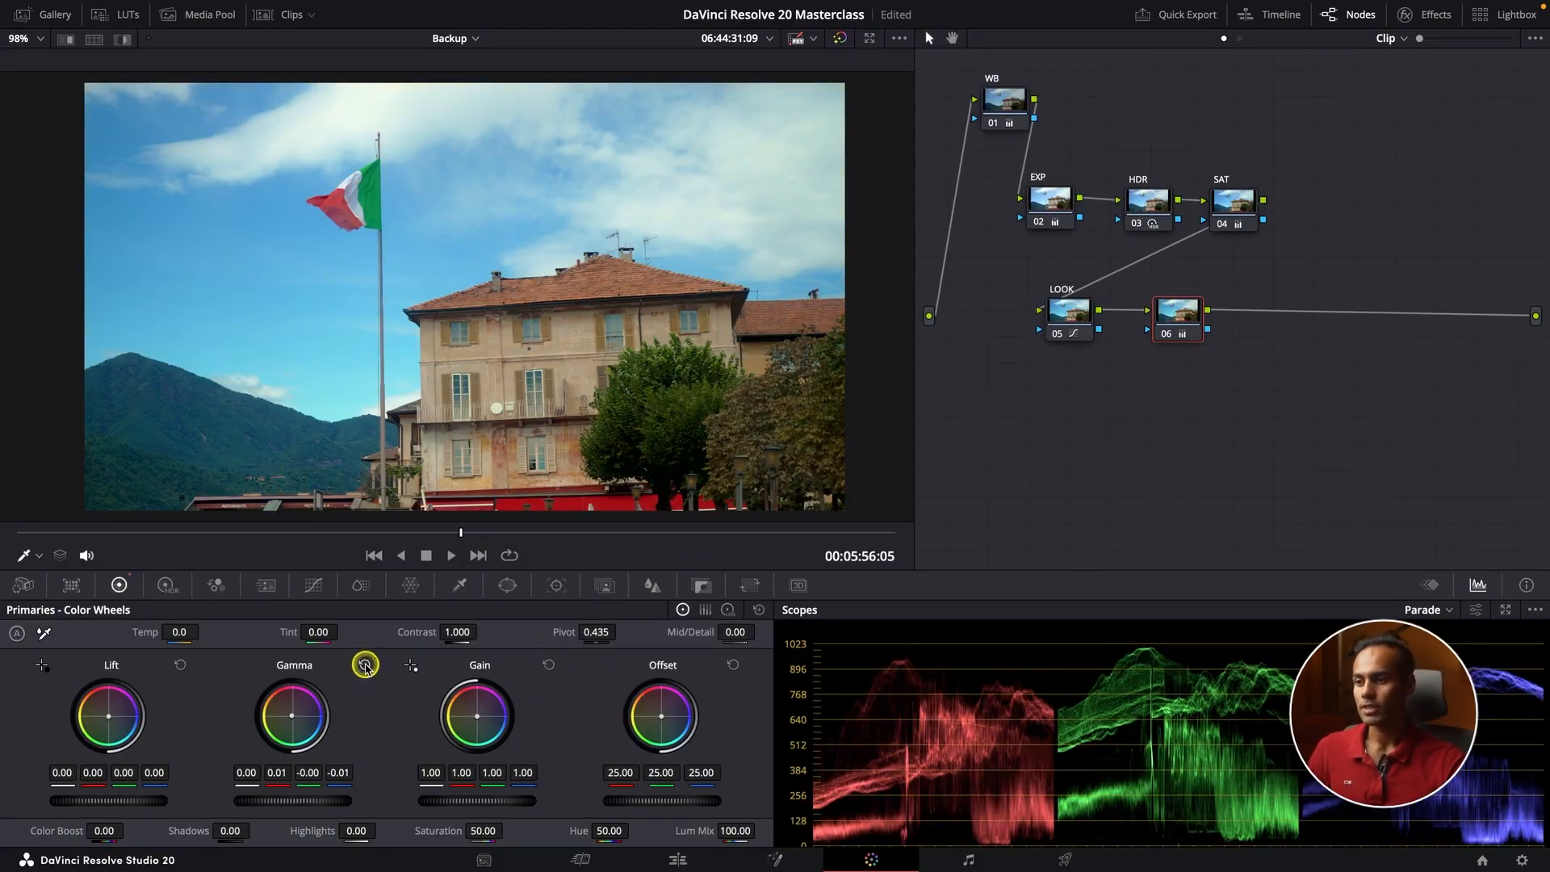
left_click(484, 727)
left_click_drag(477, 718, 487, 726)
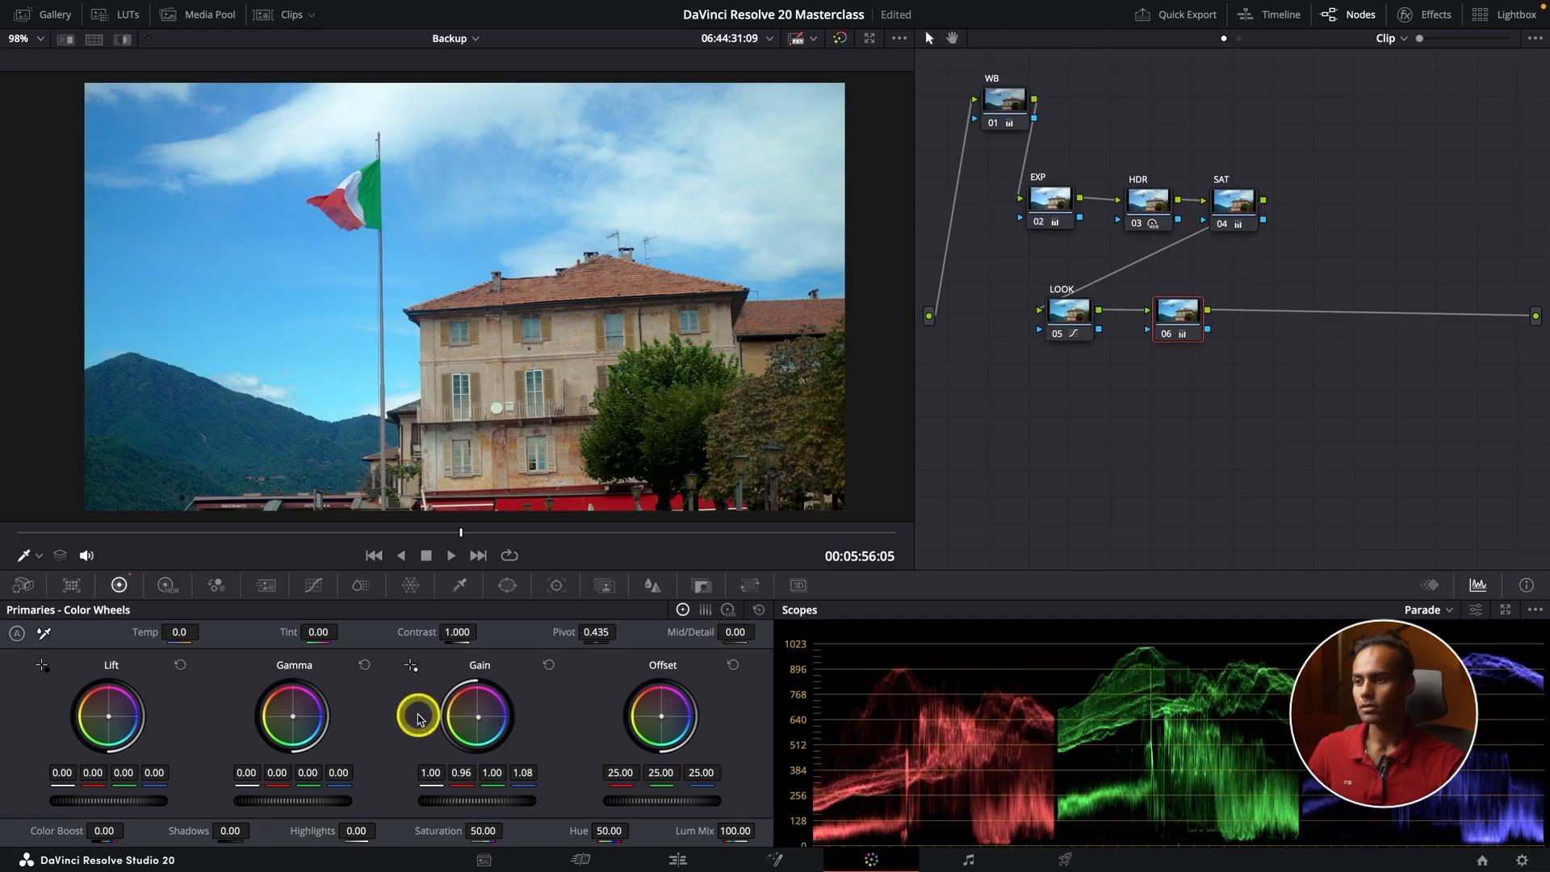
left_click_drag(292, 716, 299, 726)
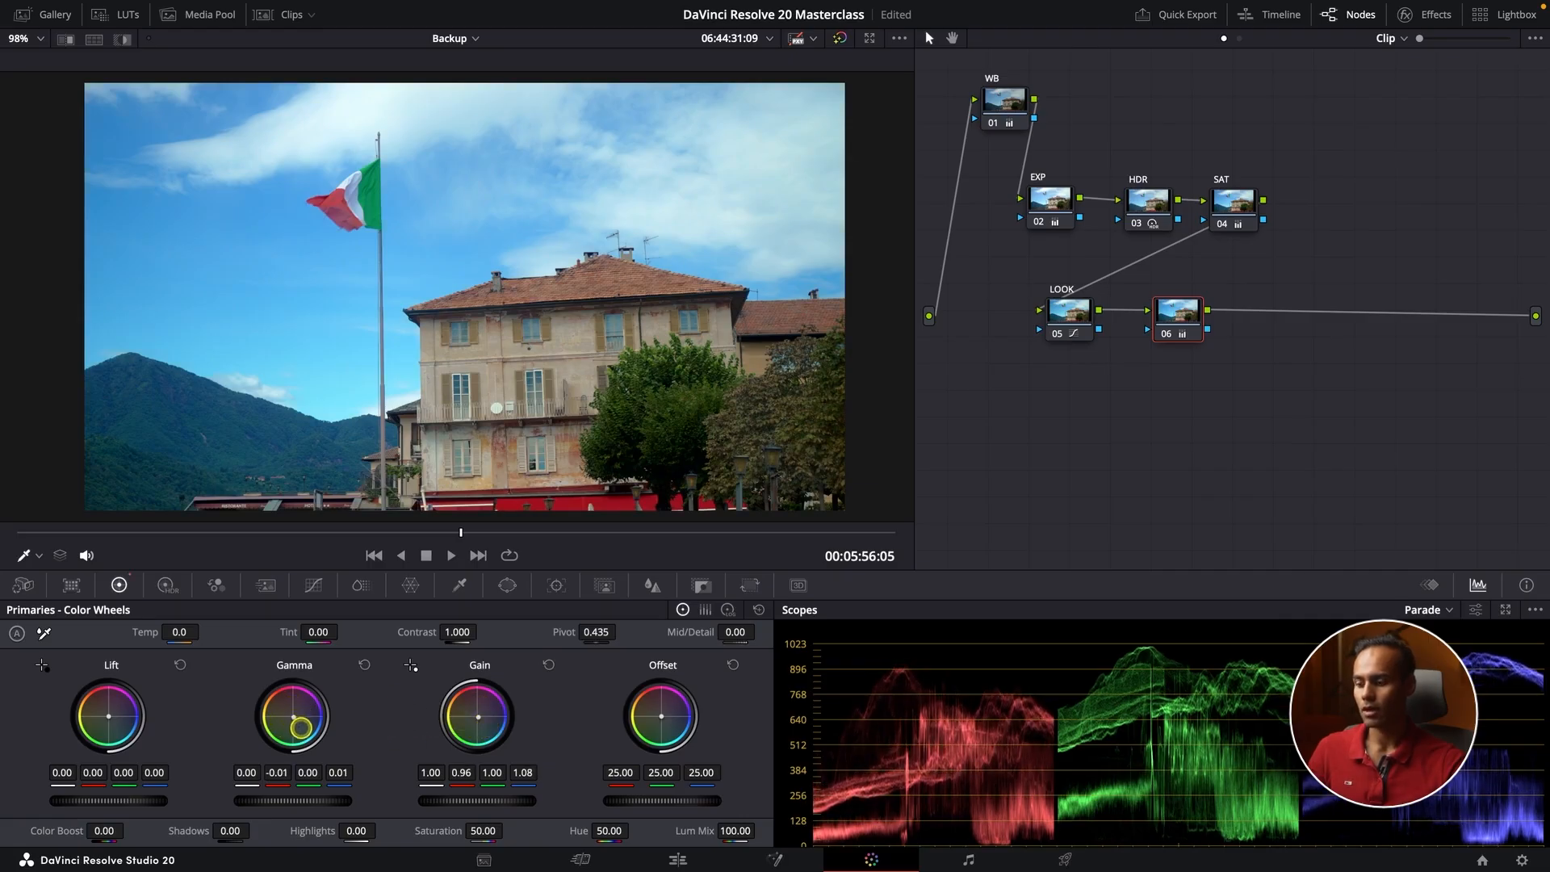
Step: Review the cool version in full screen and undo it back to the warm Gain and Gamma grade
key("ctrl+f")
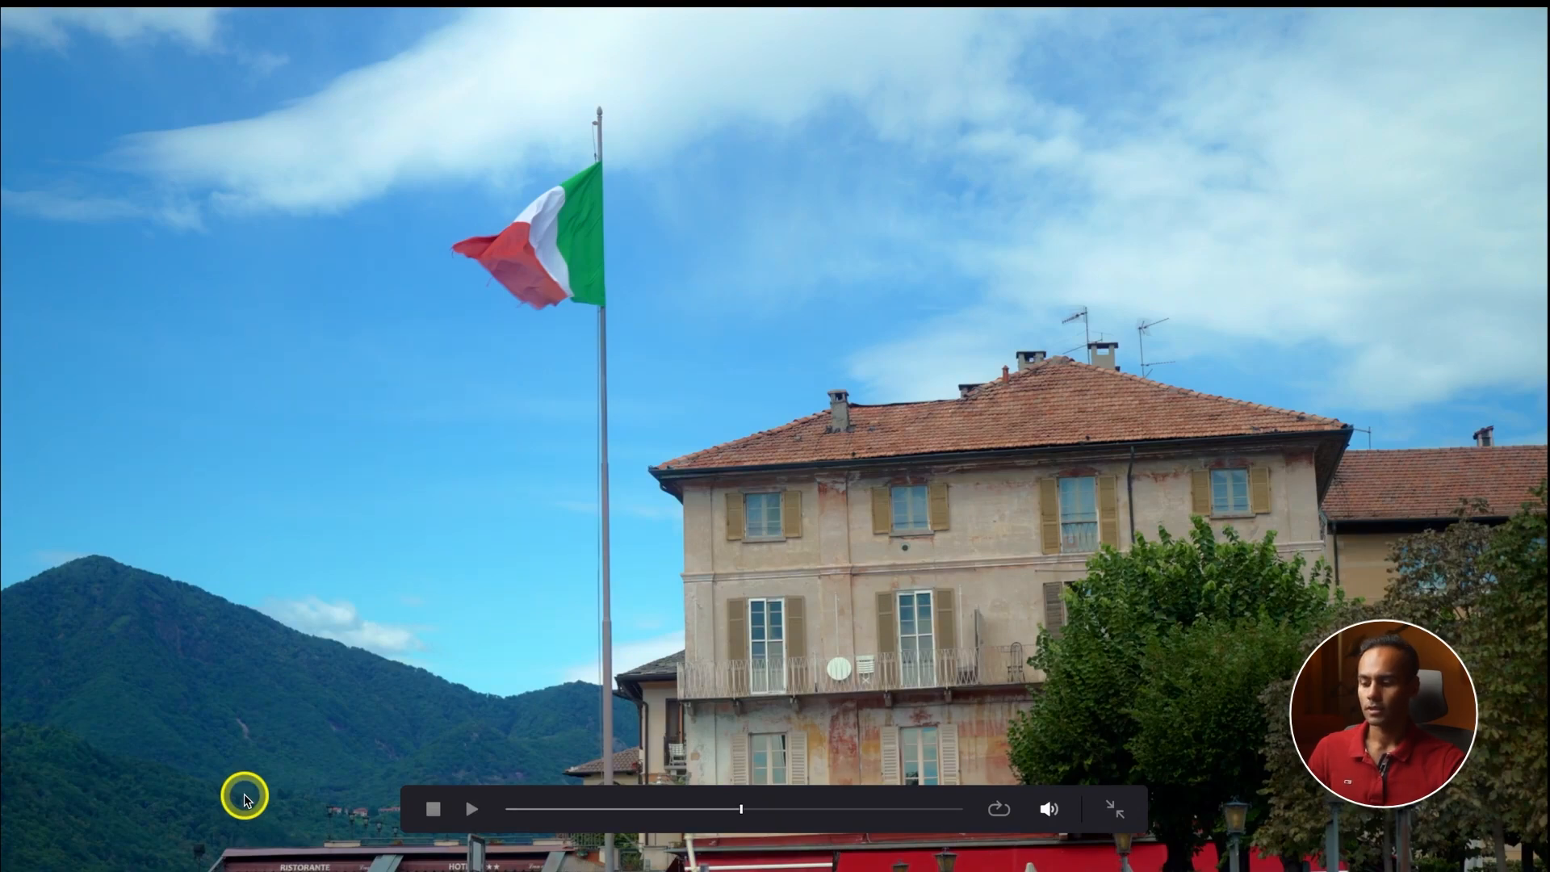
key("shift+d")
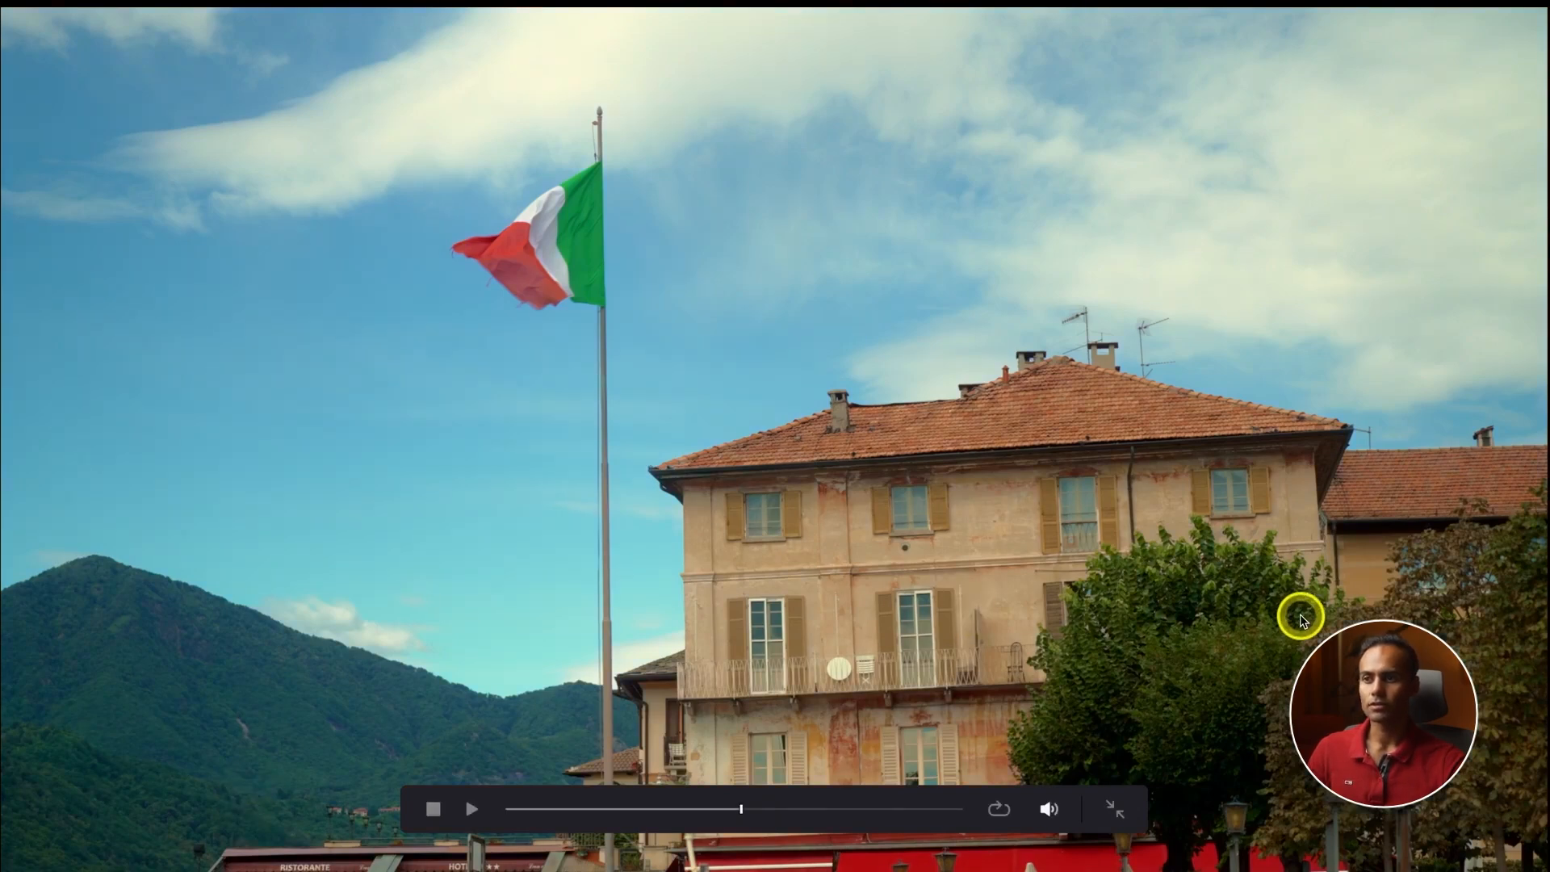
key("ctrl+f")
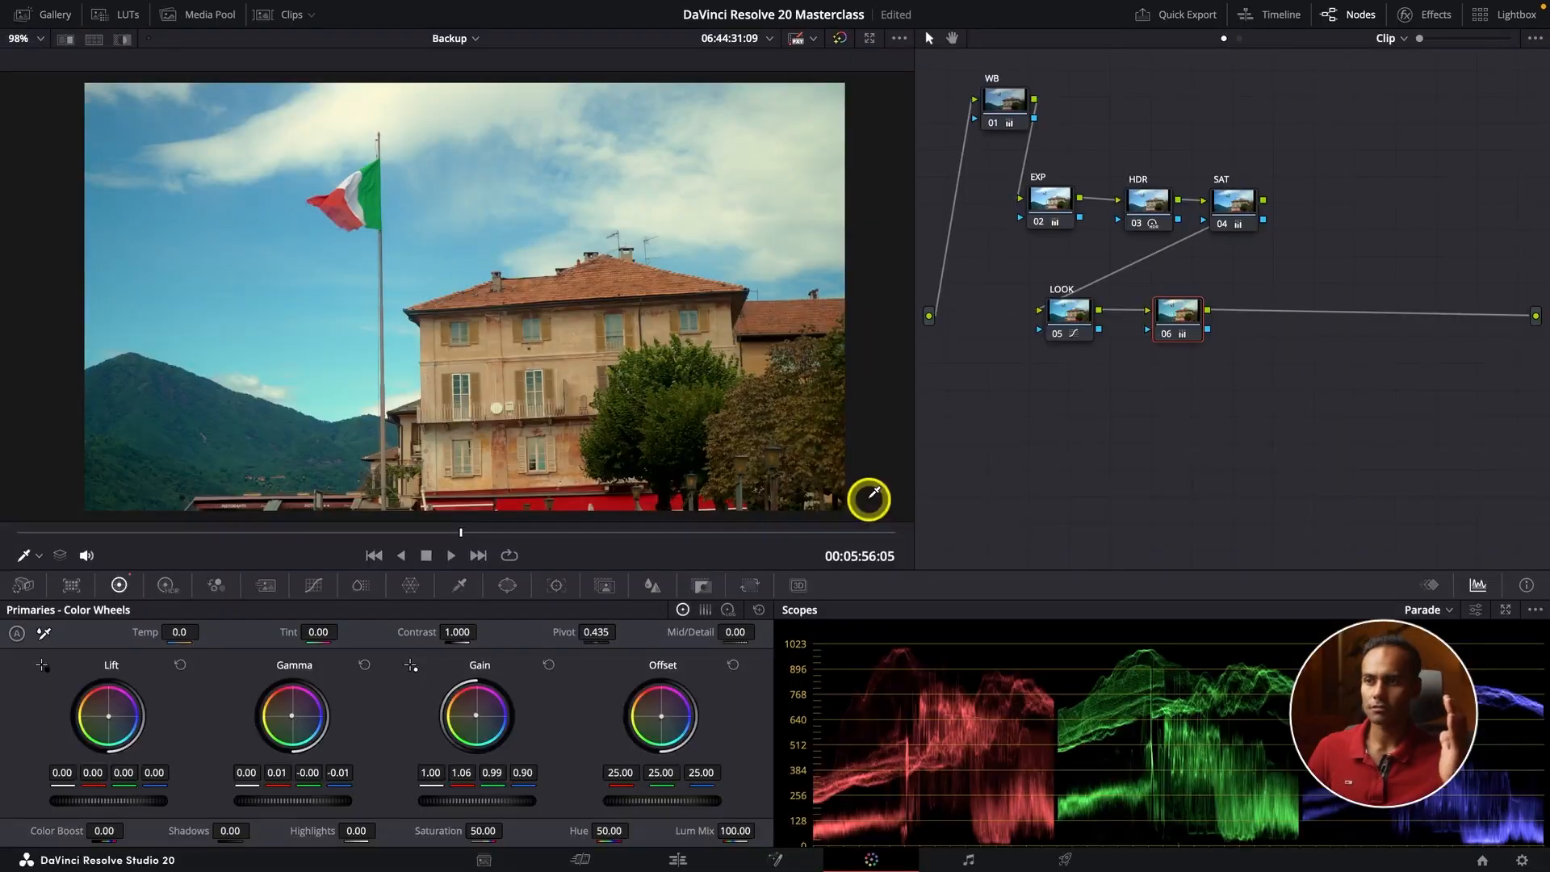
Step: Label node 06 Warm and place it closer to the LOOK node in the node tree
left_click_drag(1178, 316, 1171, 315)
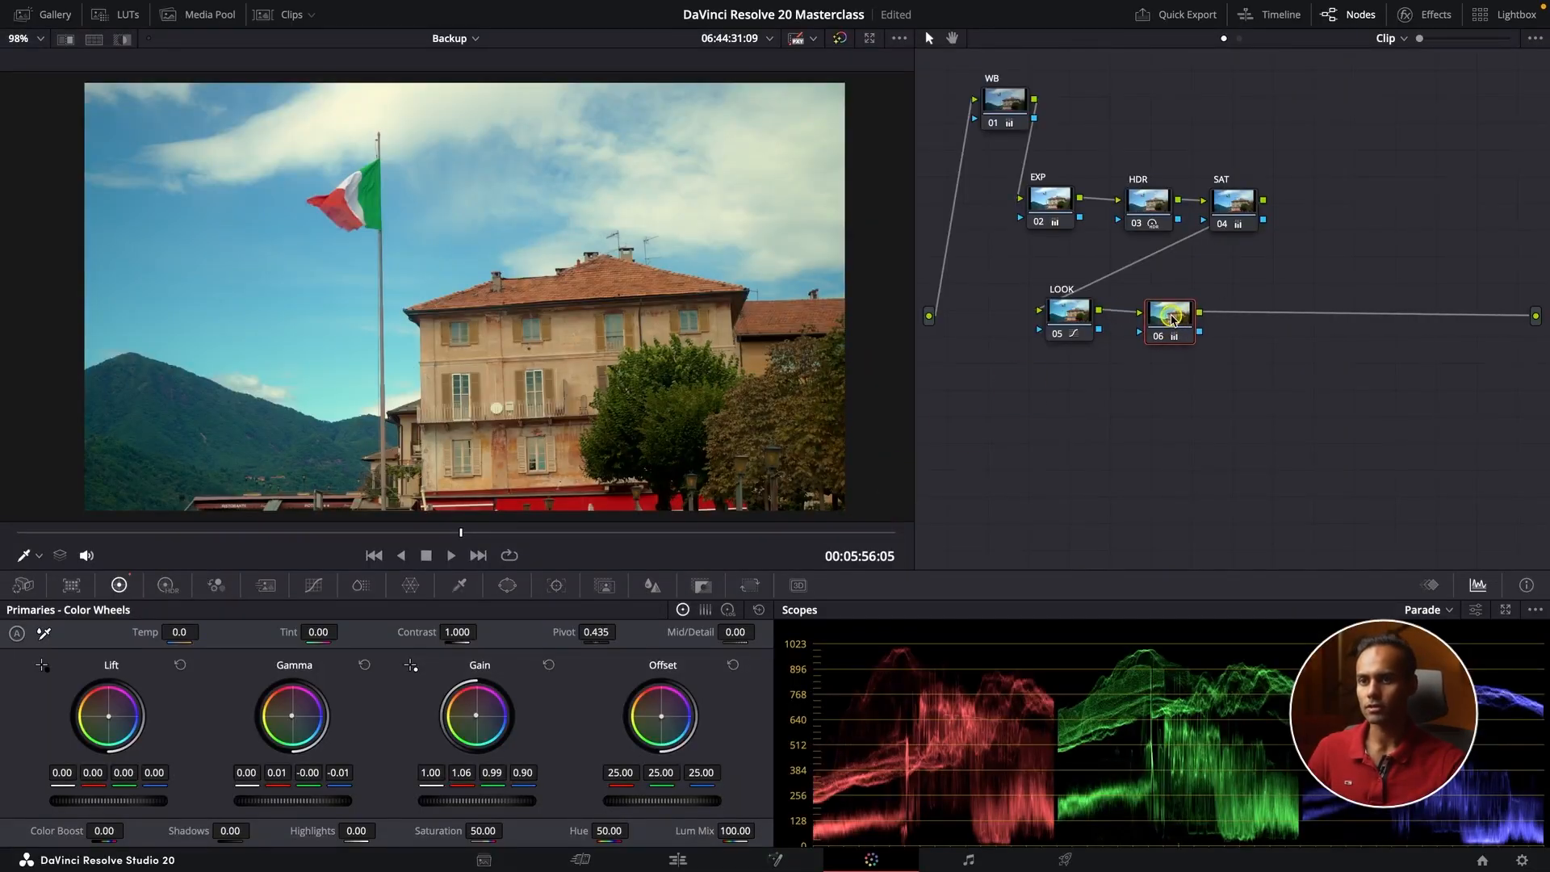
right_click(1185, 318)
left_click(1224, 349)
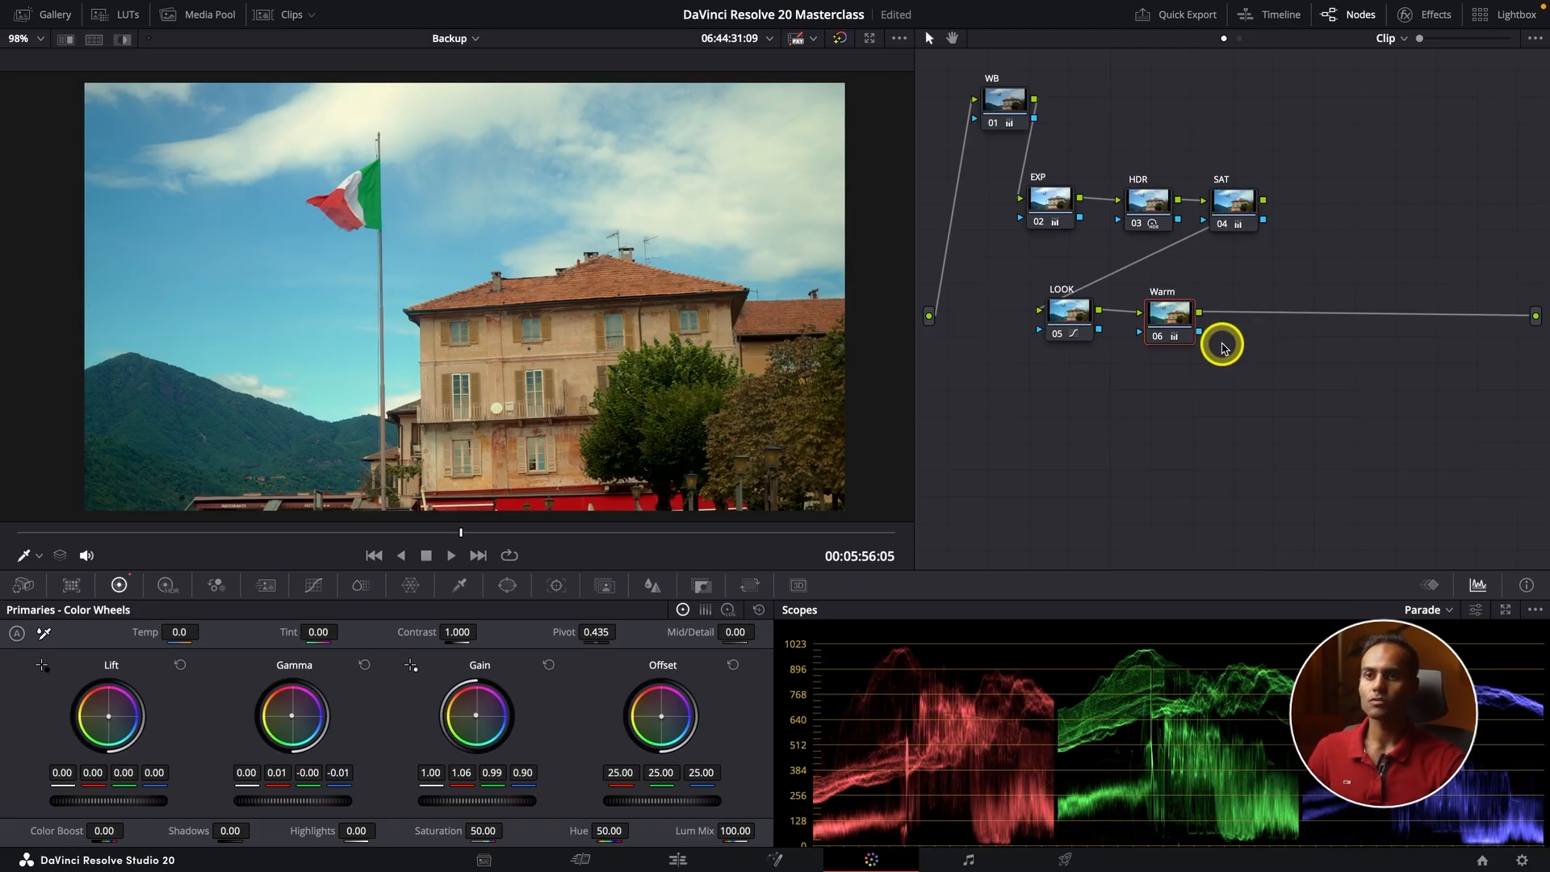
left_click_drag(1183, 322, 1177, 321)
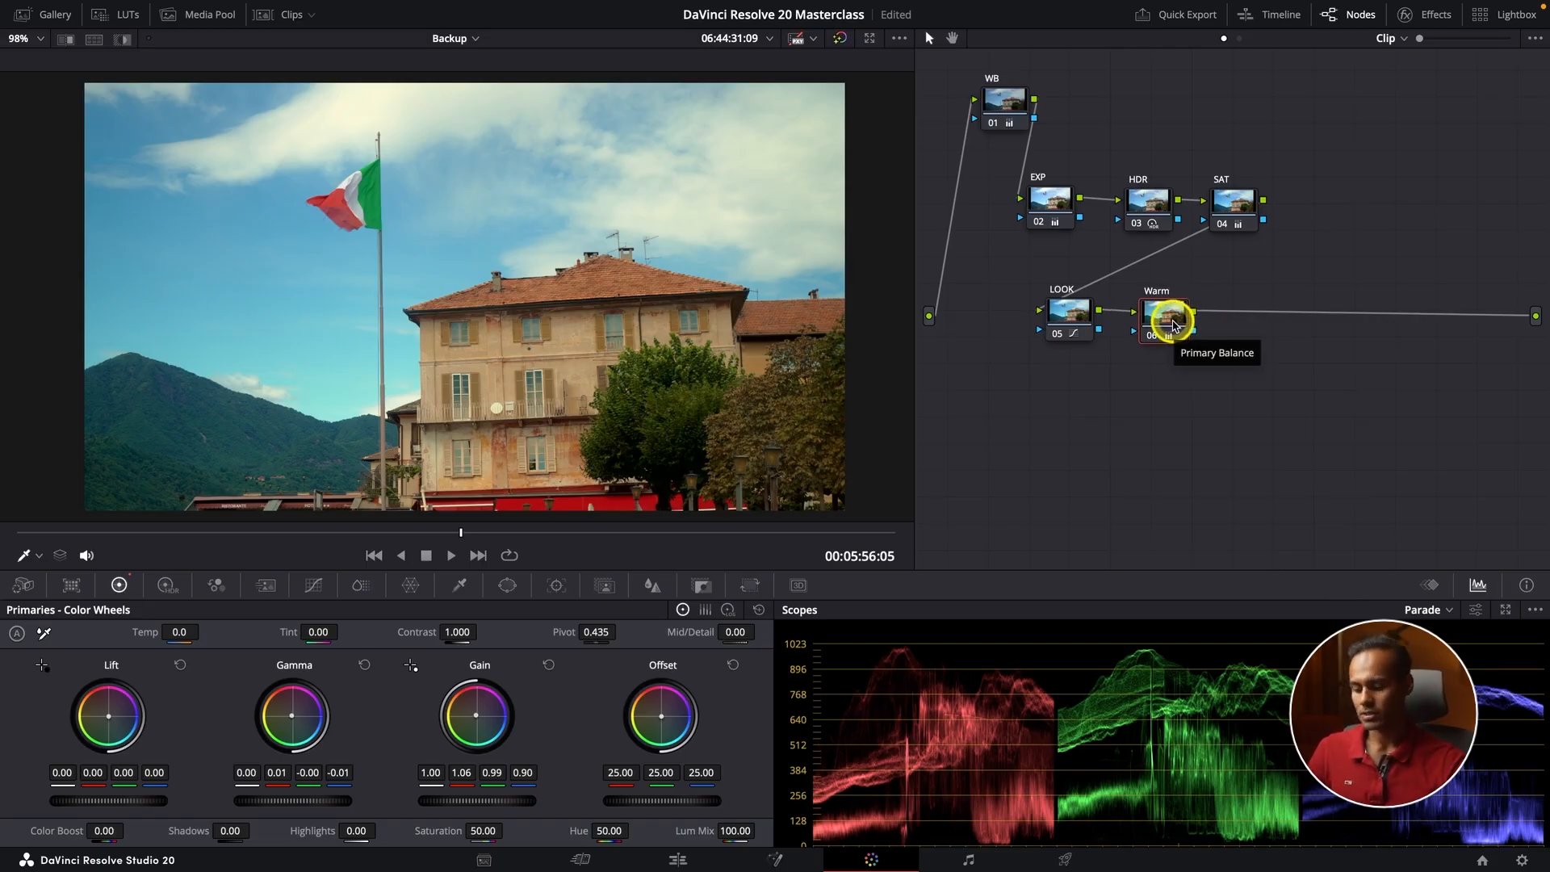
Step: Copy the Warm node's grade, switch to lake clip 47 and add a serial node after its LOOK node
key("ctrl+c")
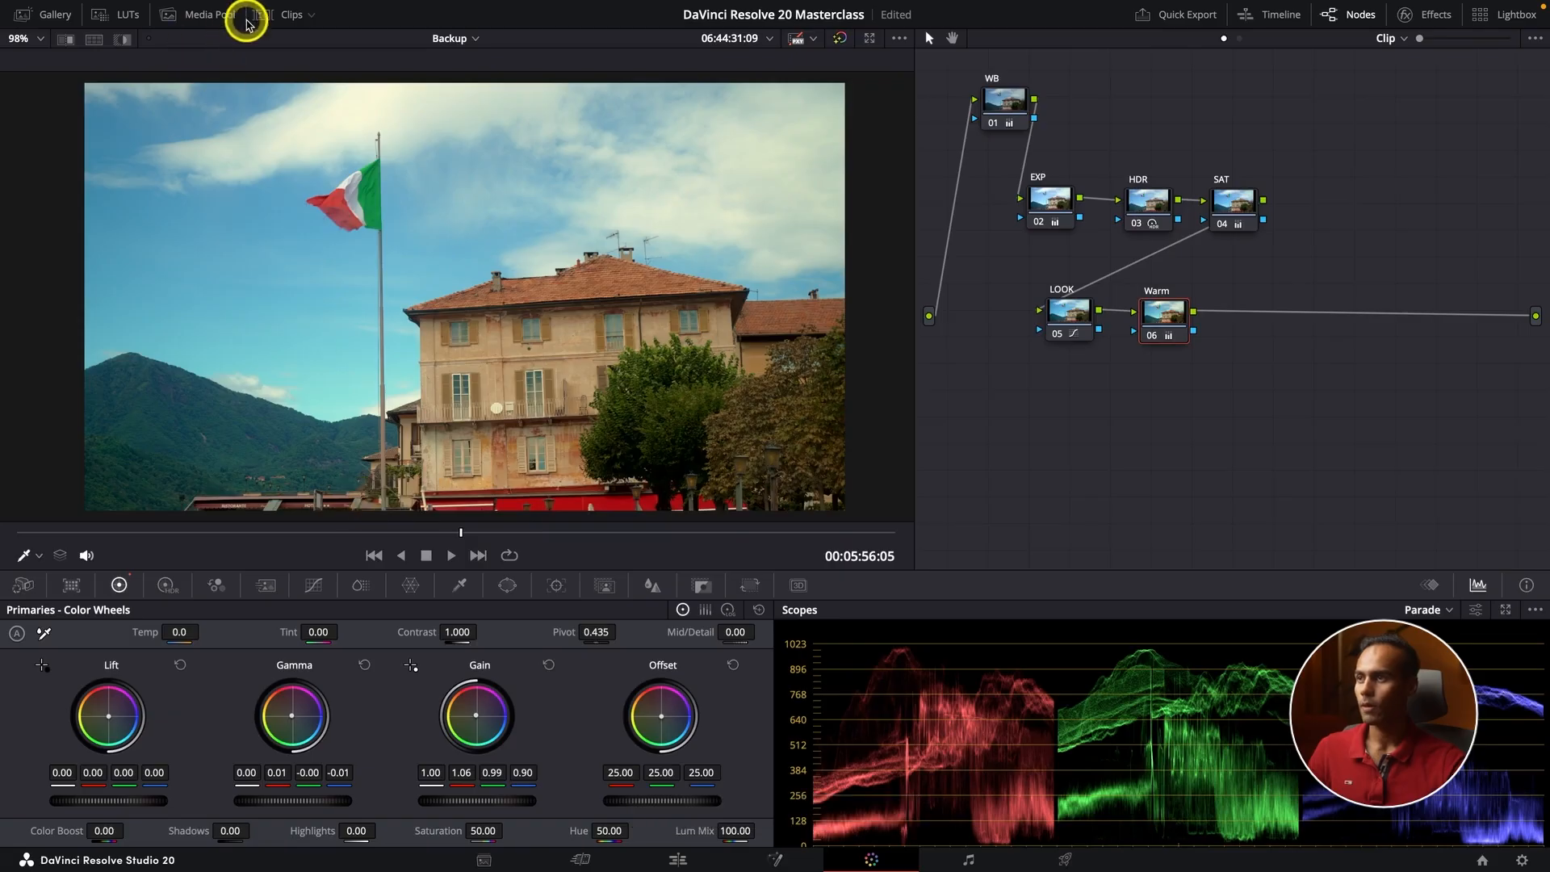
left_click(273, 15)
left_click(1314, 503)
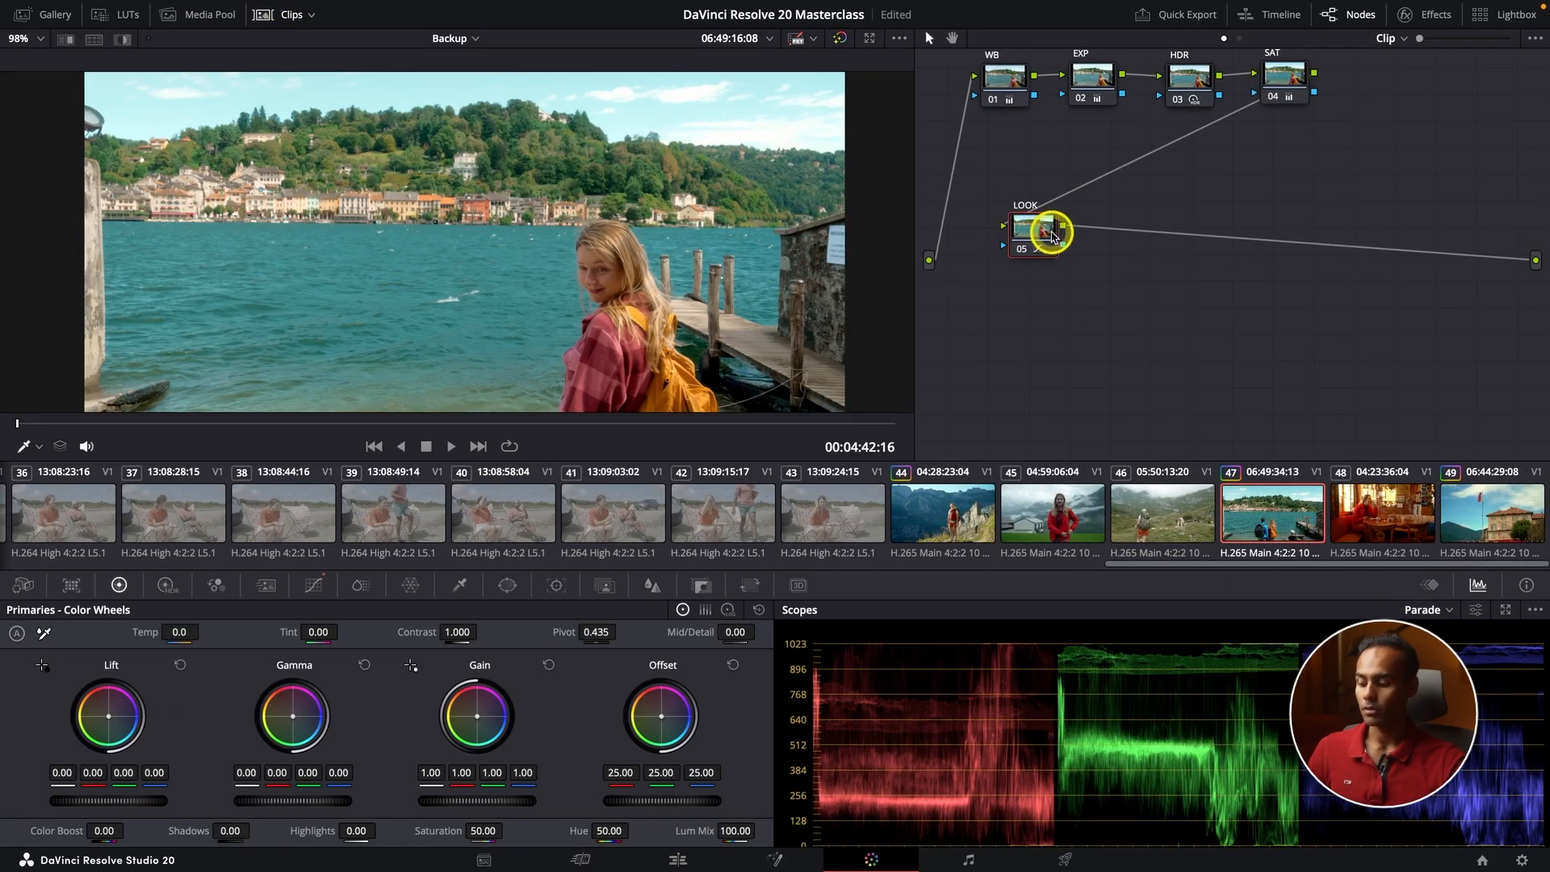
key("alt+s")
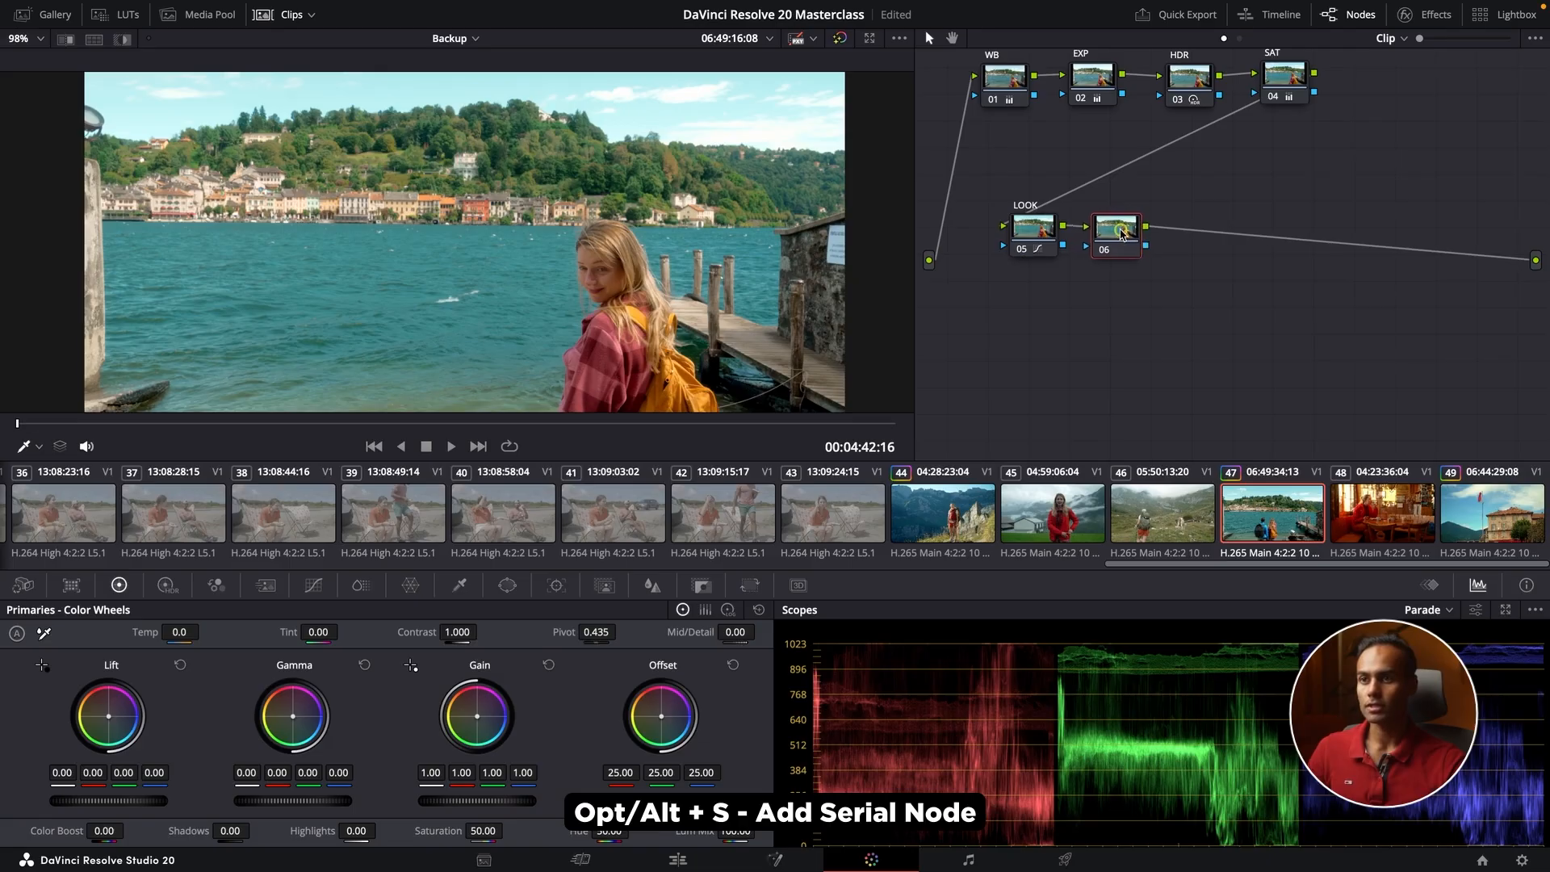
Step: Paste the copied Warm grade onto node 06 of the lake clip and hide the clip thumbnail timeline
scroll(596, 268, "down", 2)
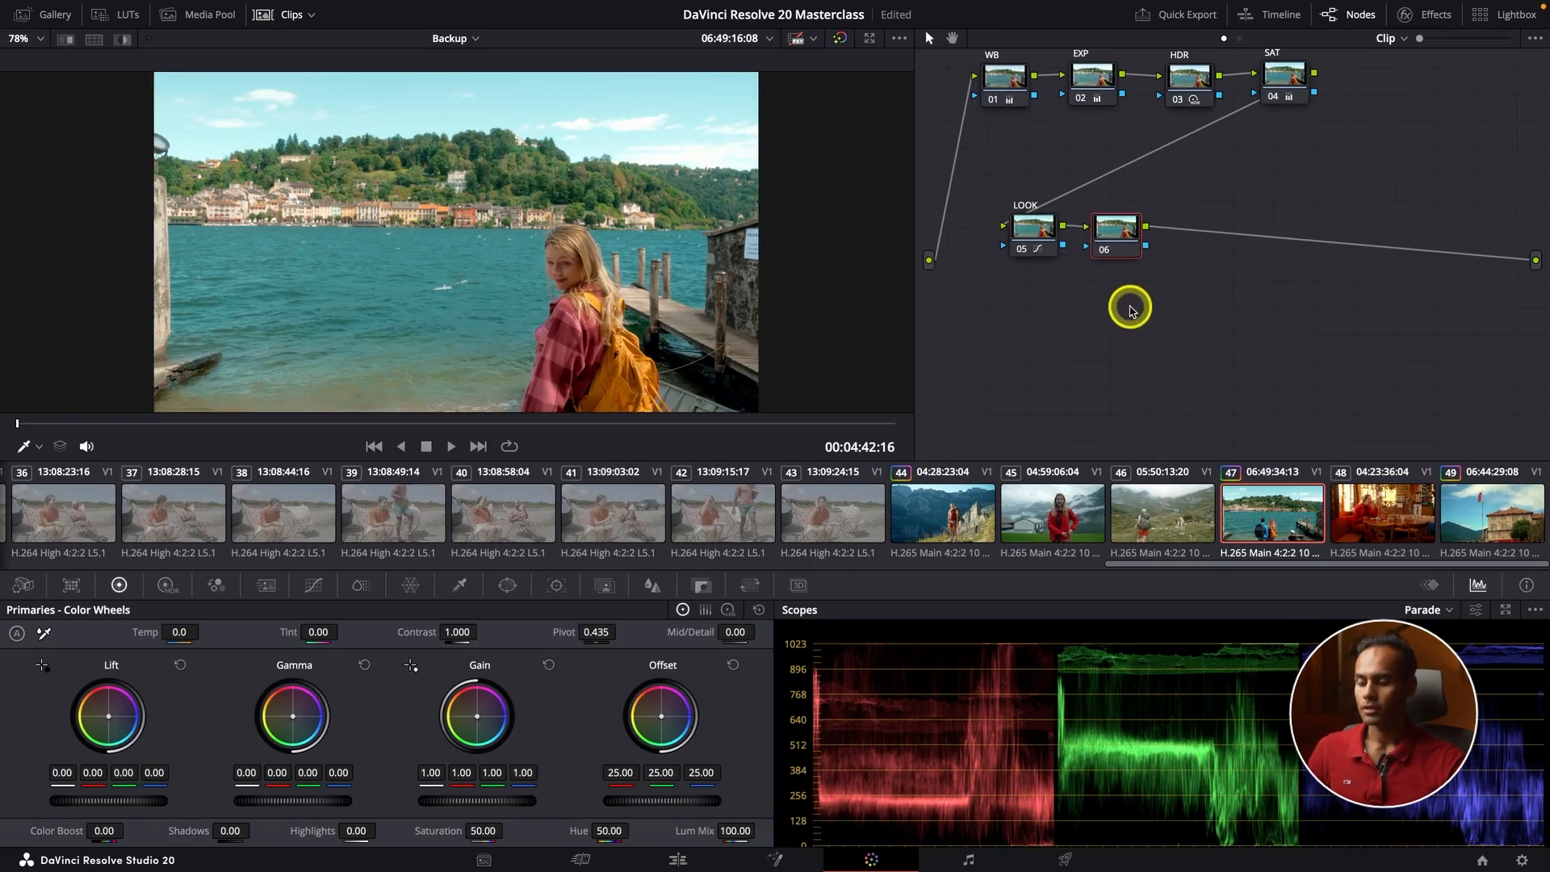
key("ctrl+v")
left_click(264, 15)
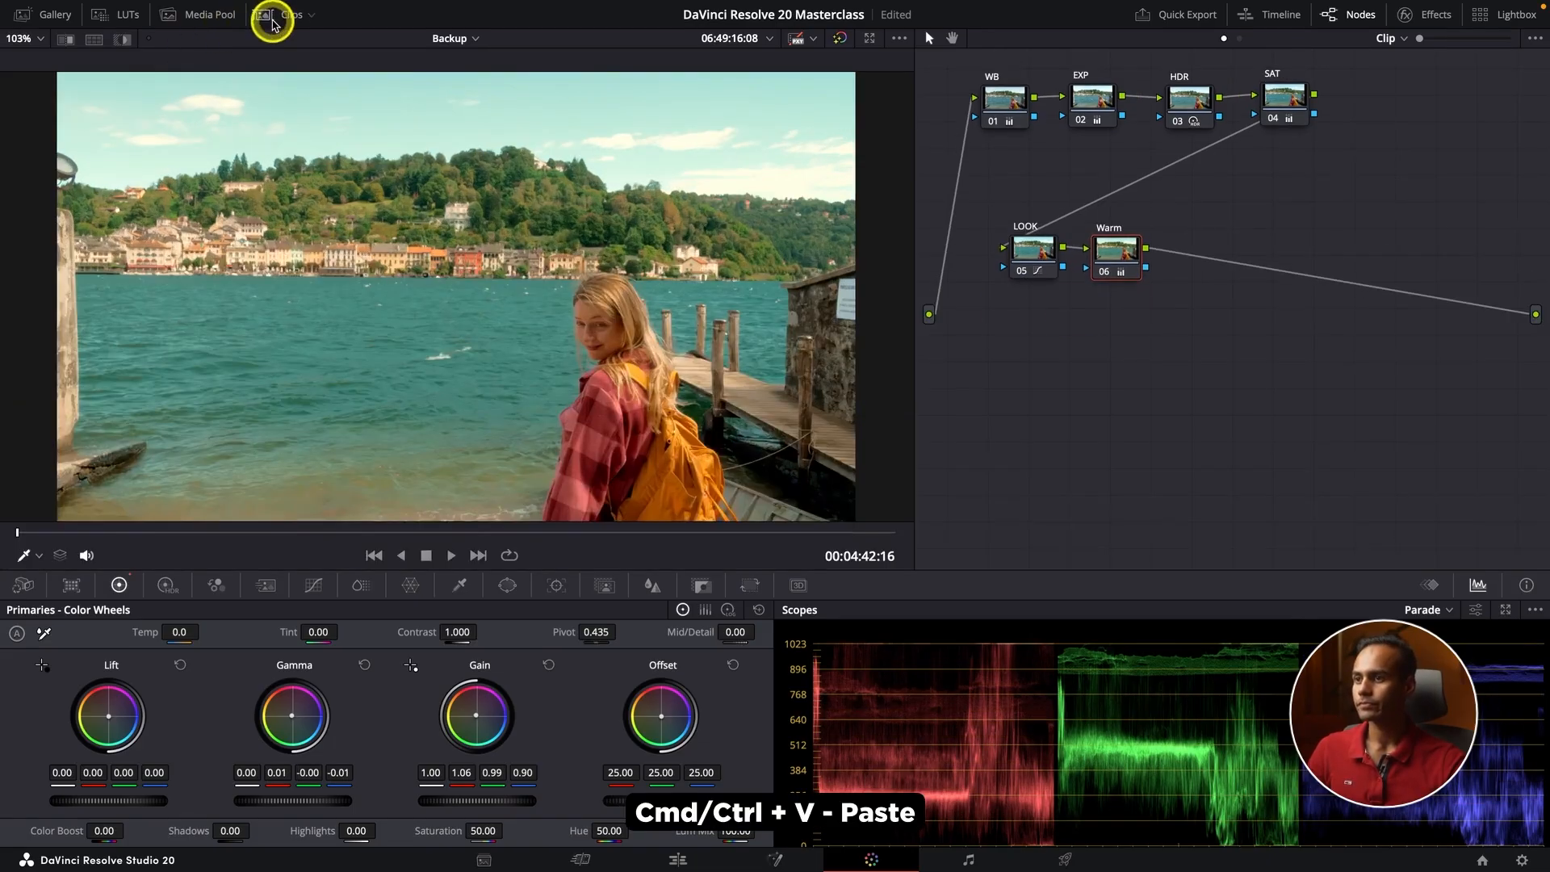
Step: Go to the middle of the clip, where the couple faces the lake, and review the warm look in full screen
left_click_drag(452, 533, 462, 533)
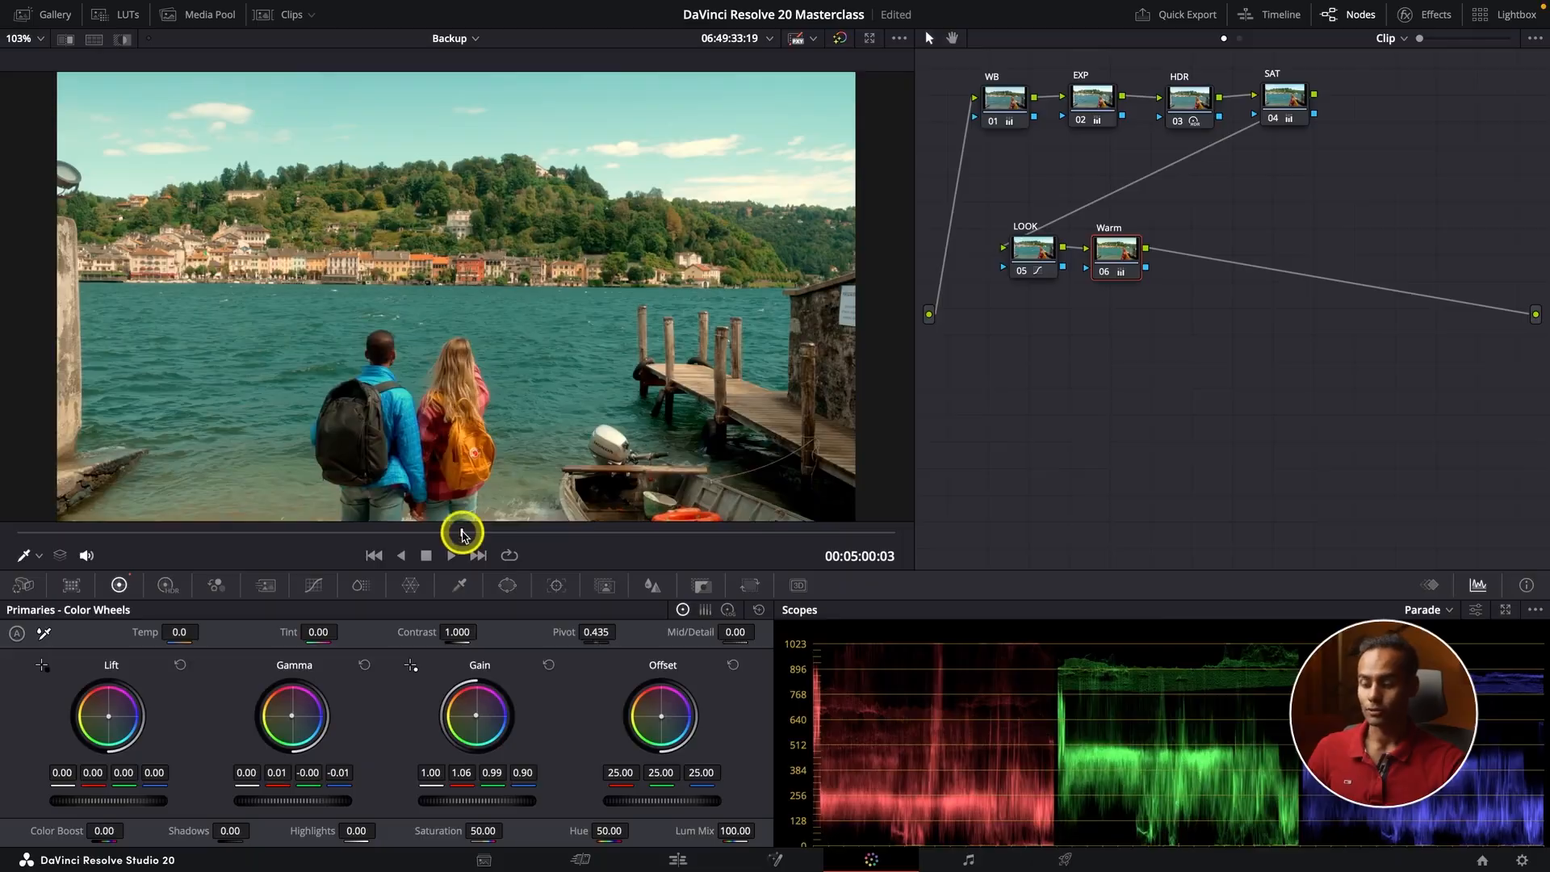
key("ctrl+f")
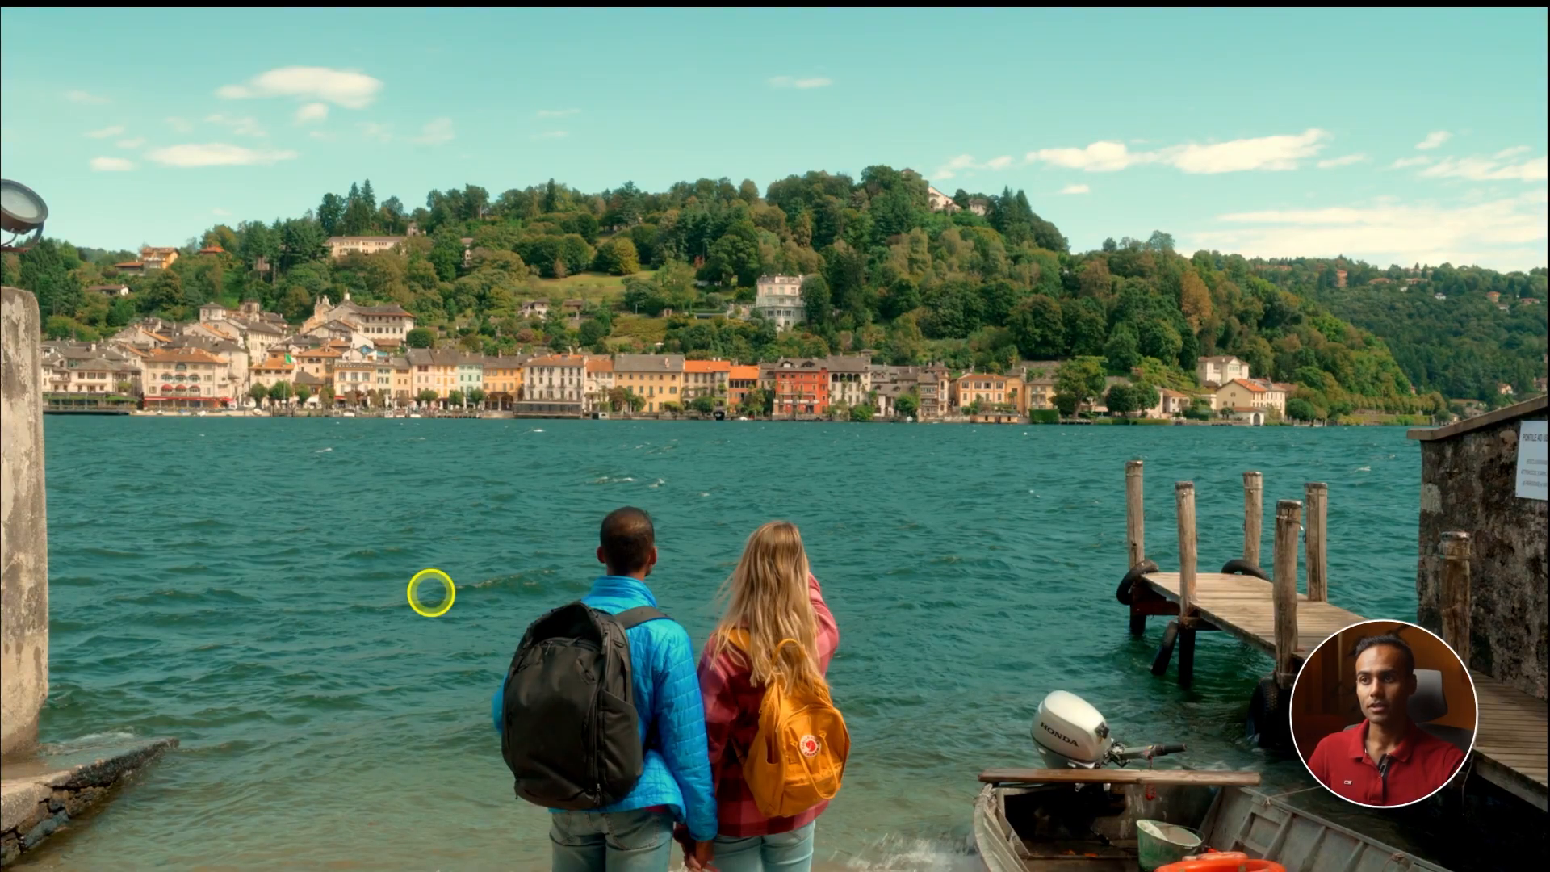
key("Escape")
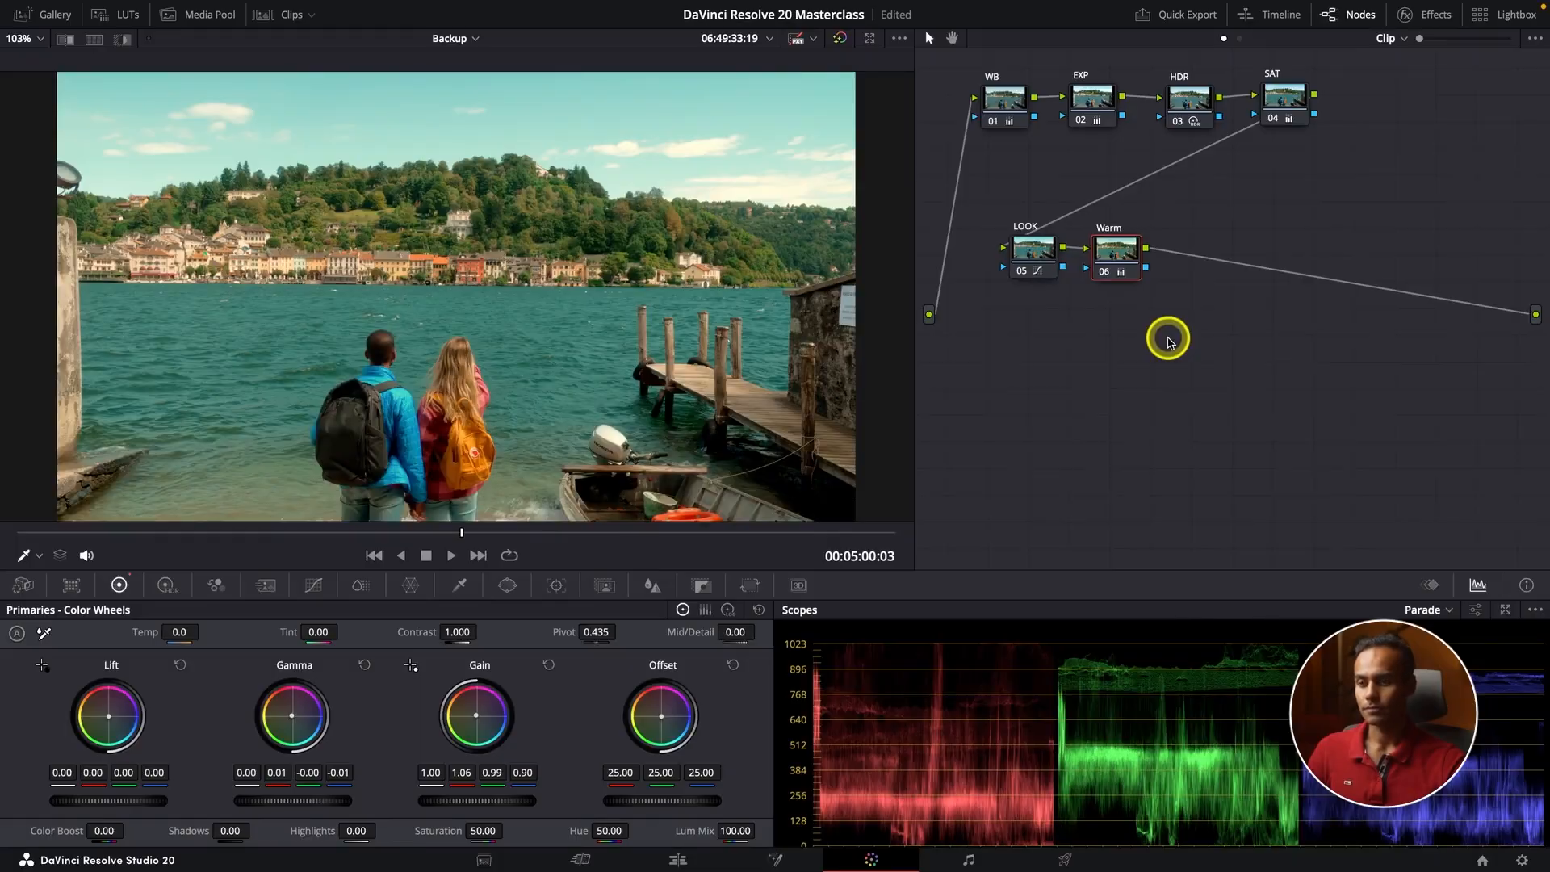
key("ctrl+f")
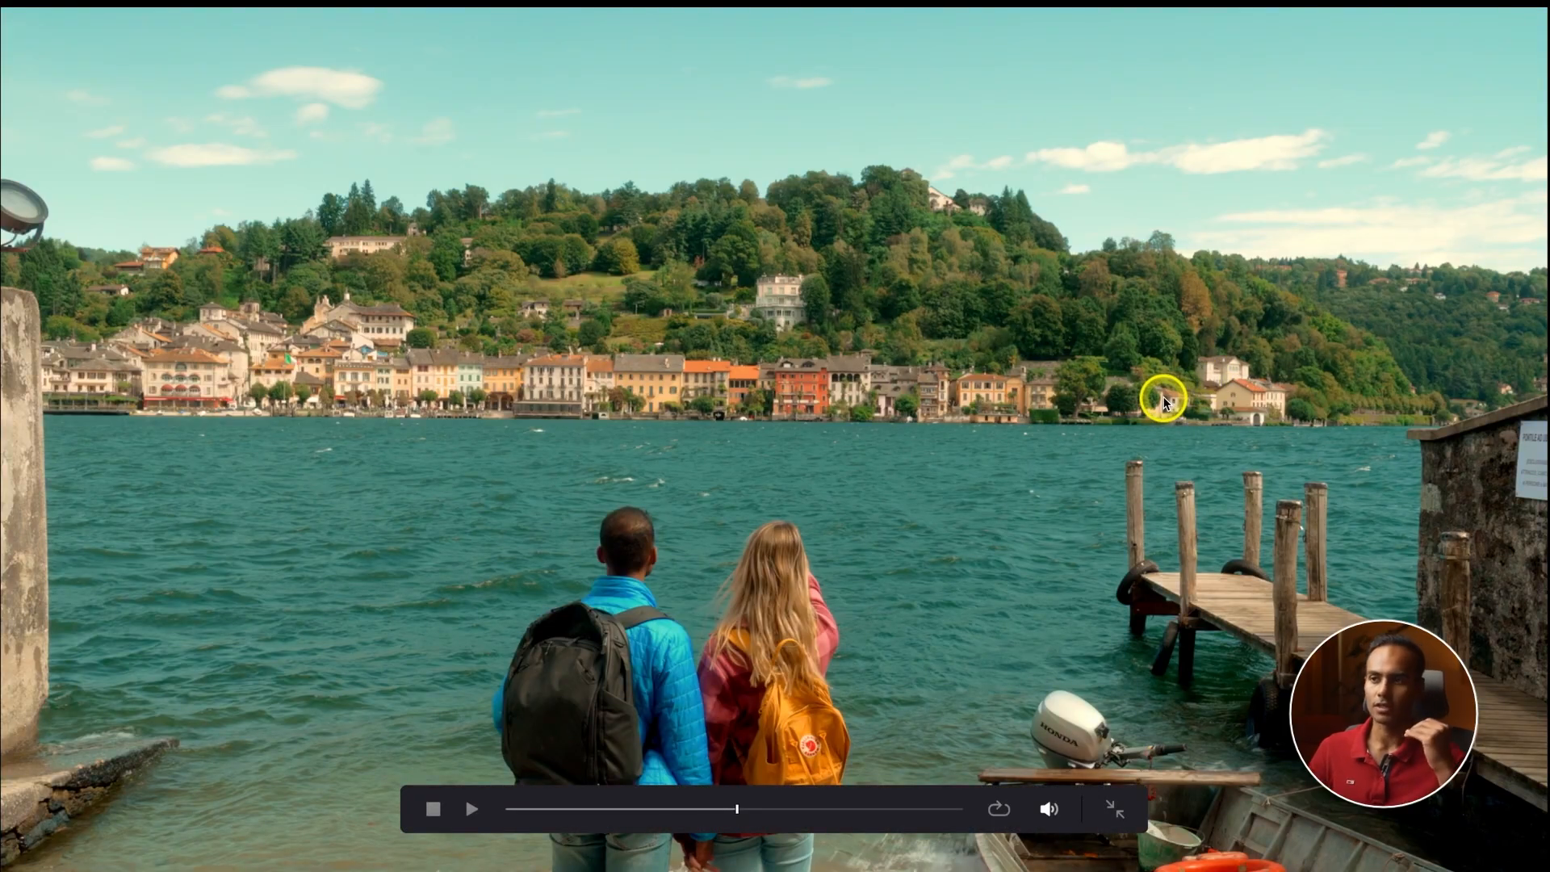
key("Escape")
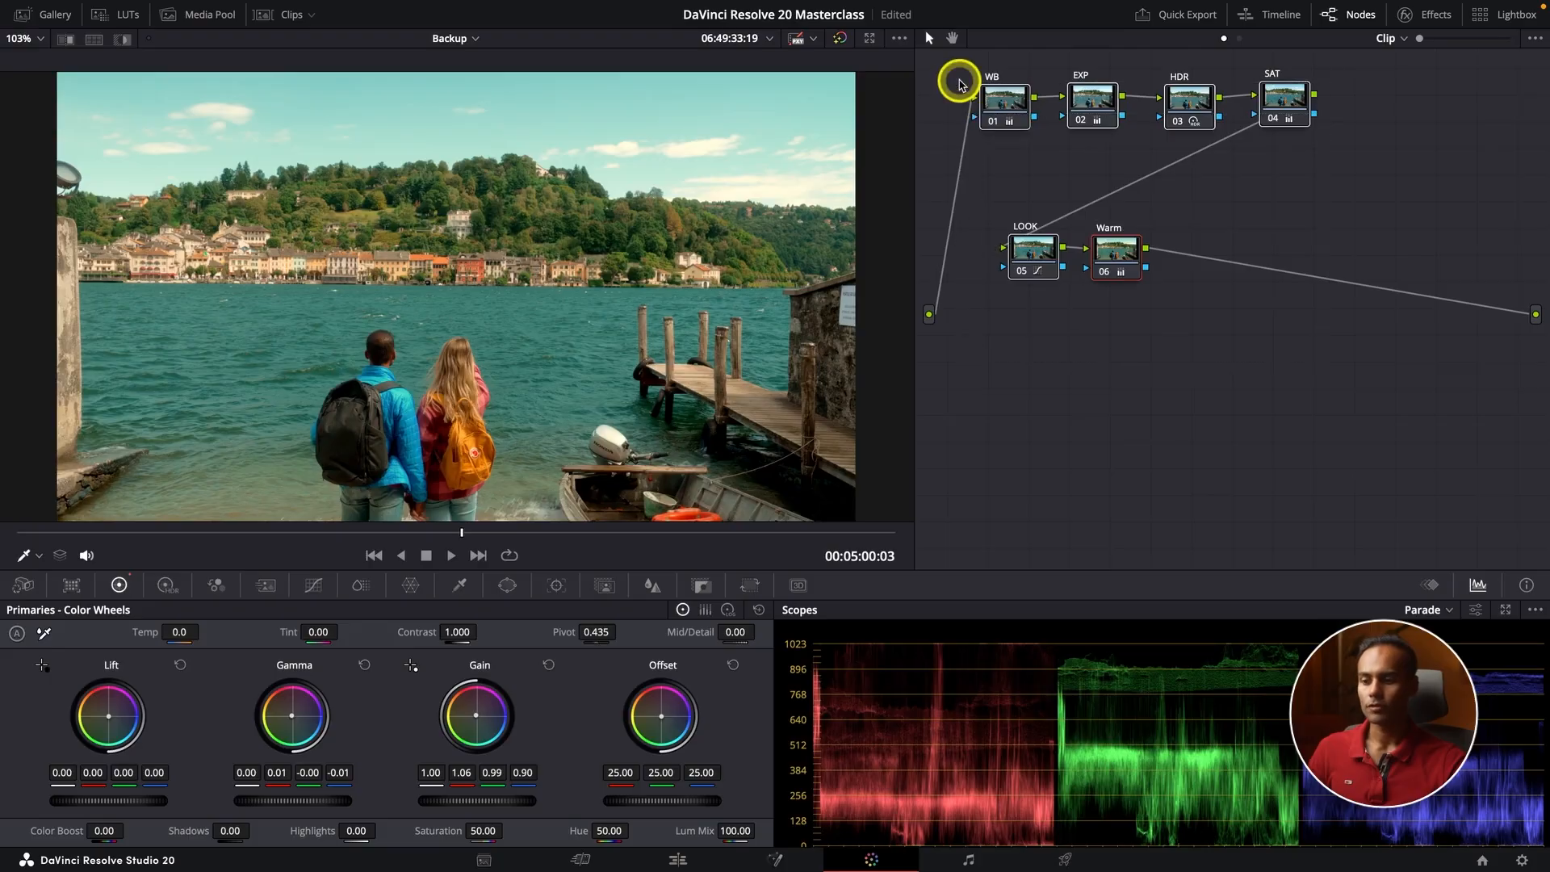
Step: Compare the lake clip with all grades bypassed and enabled in full screen, and return to the normal view
key("ctrl+f")
key("shift+d")
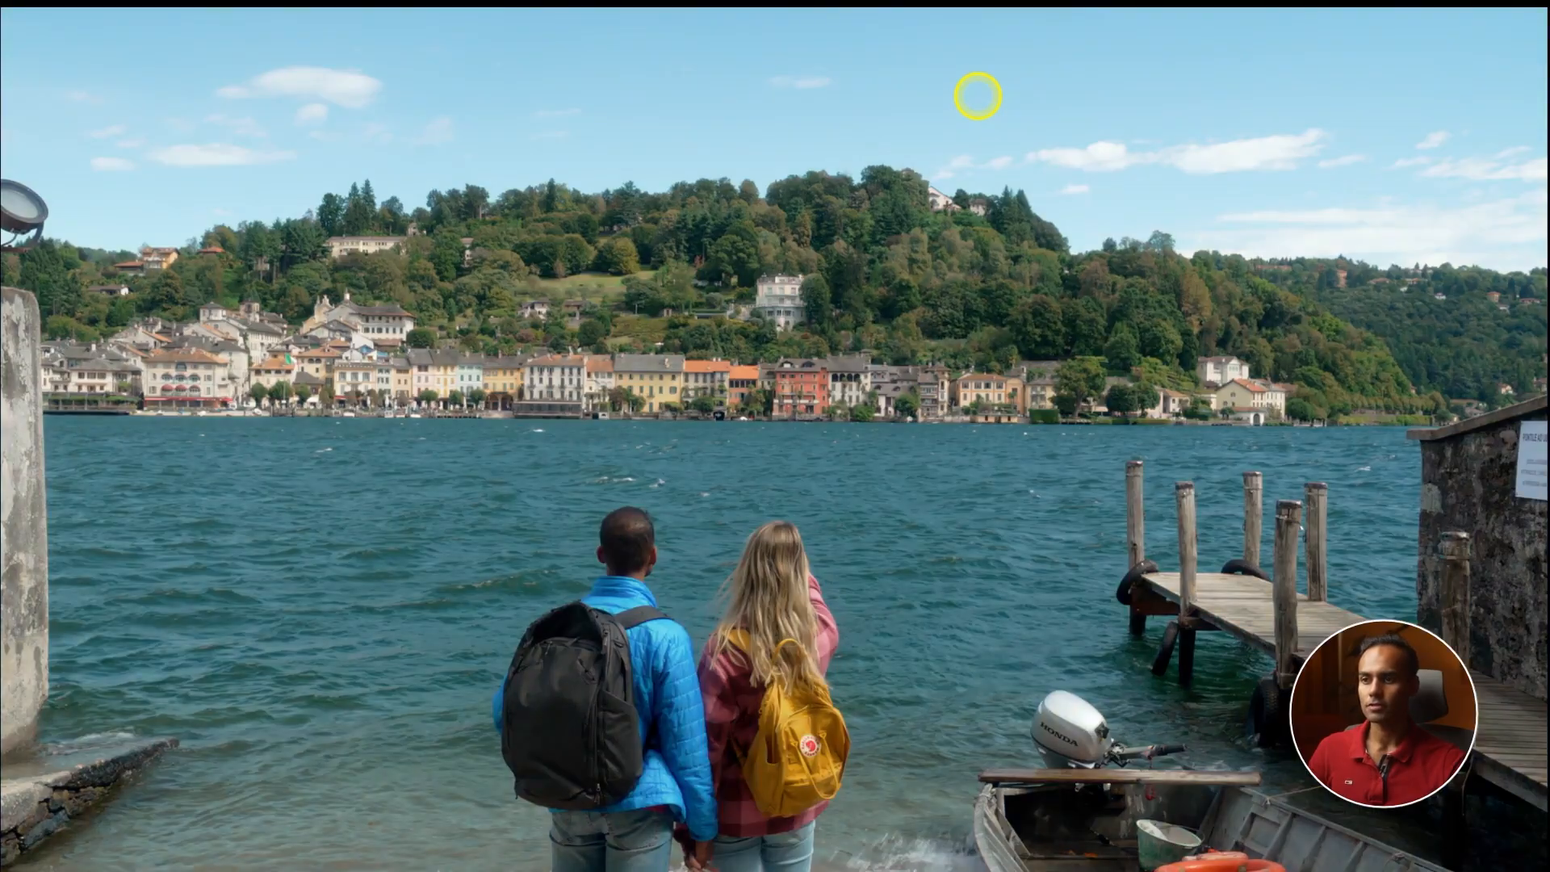
key("shift+d")
key("ctrl+f")
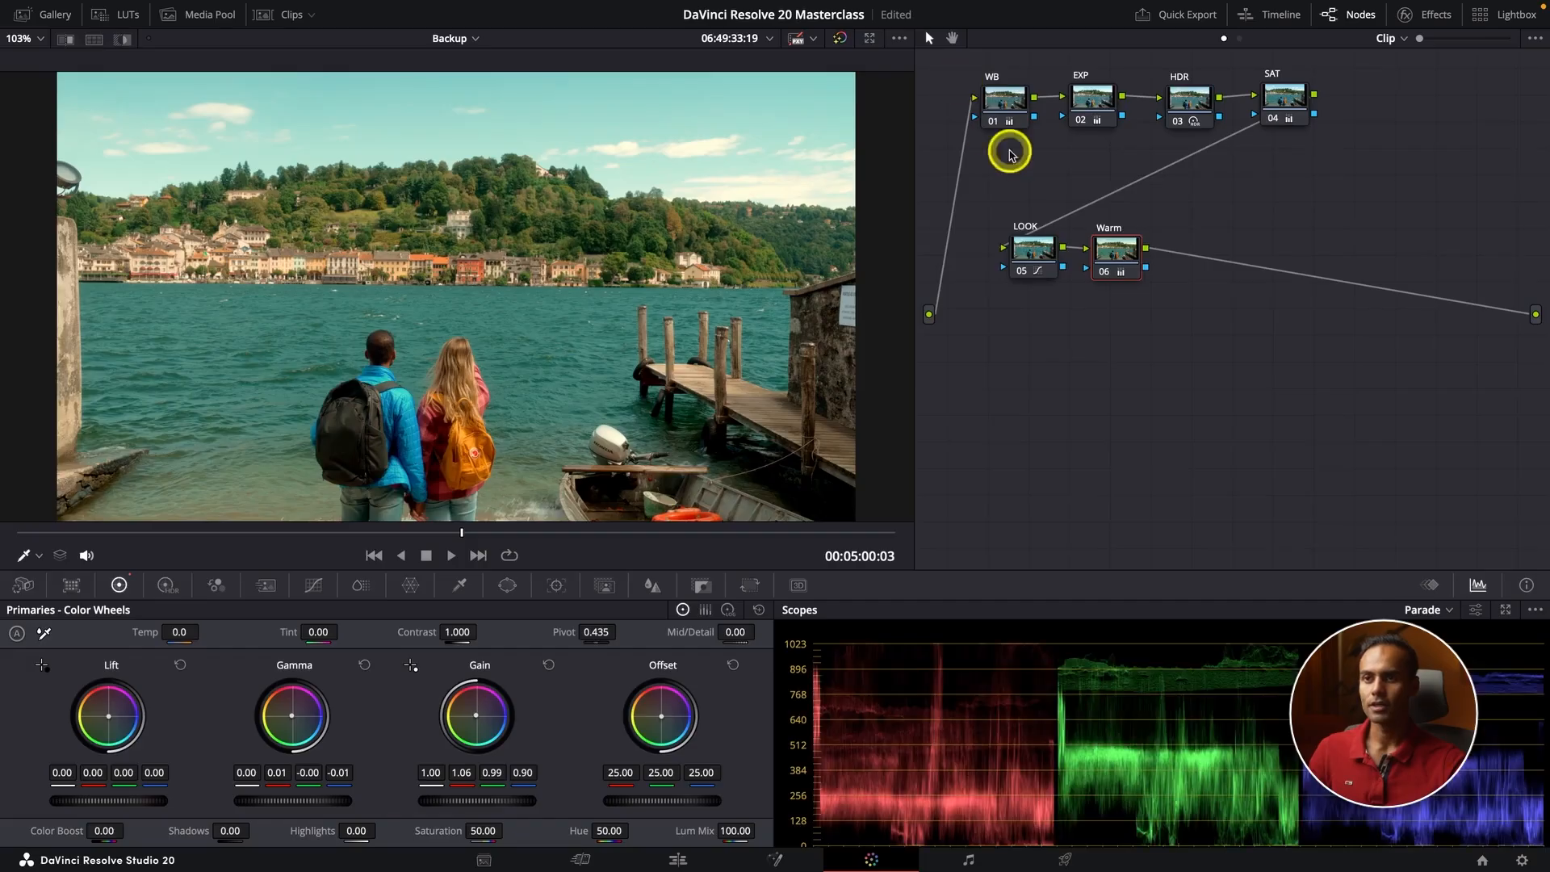